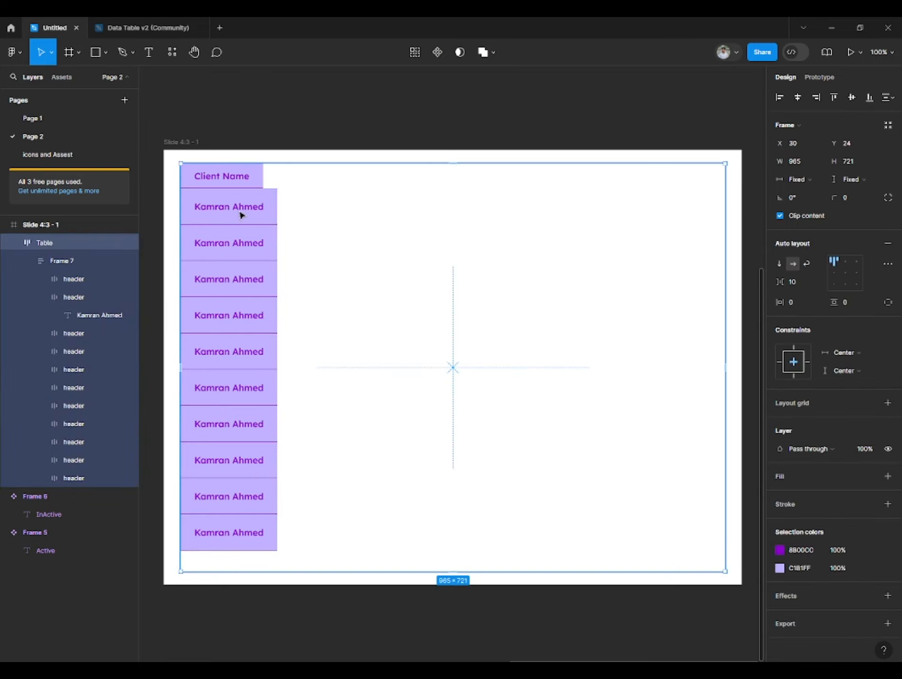
Duplicate the client name column three times inside the Table frame and align the last copy's contents to the middle right.
click(240, 218)
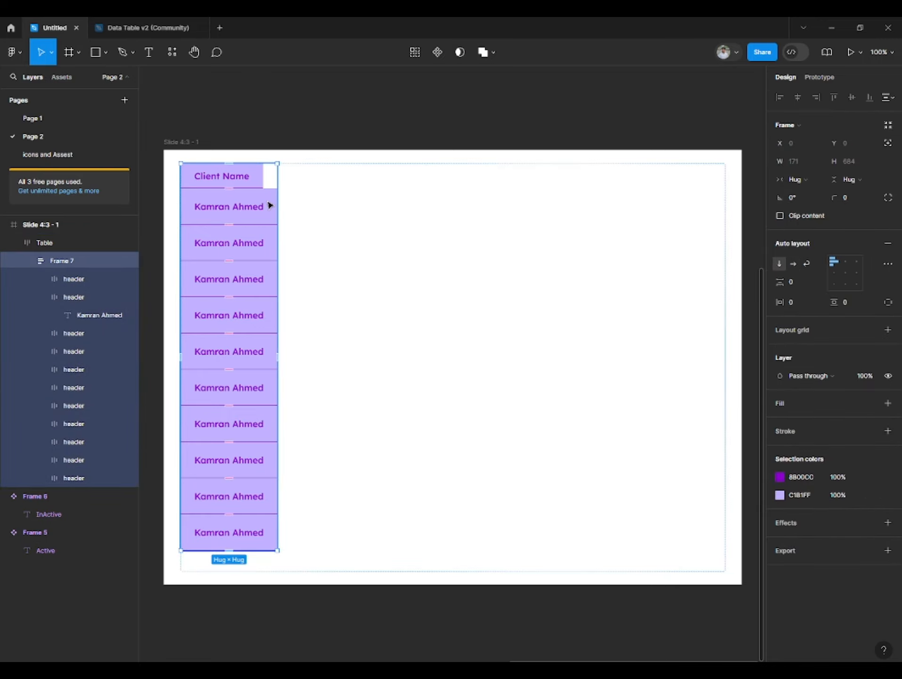
key(ctrl+d)
key(ctrl+d)
key(ctrl+d)
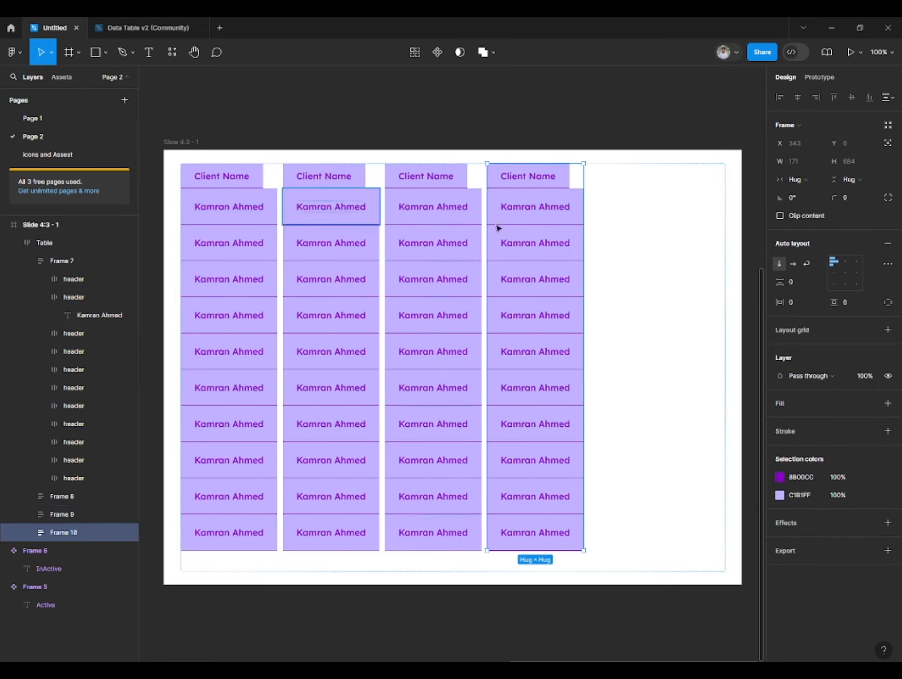
click(857, 271)
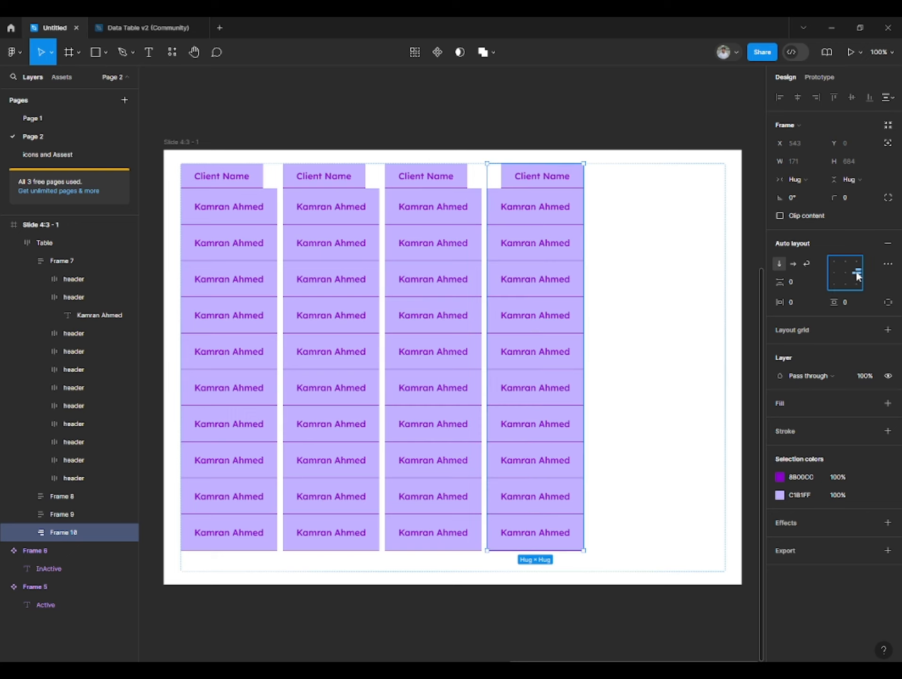
click(486, 141)
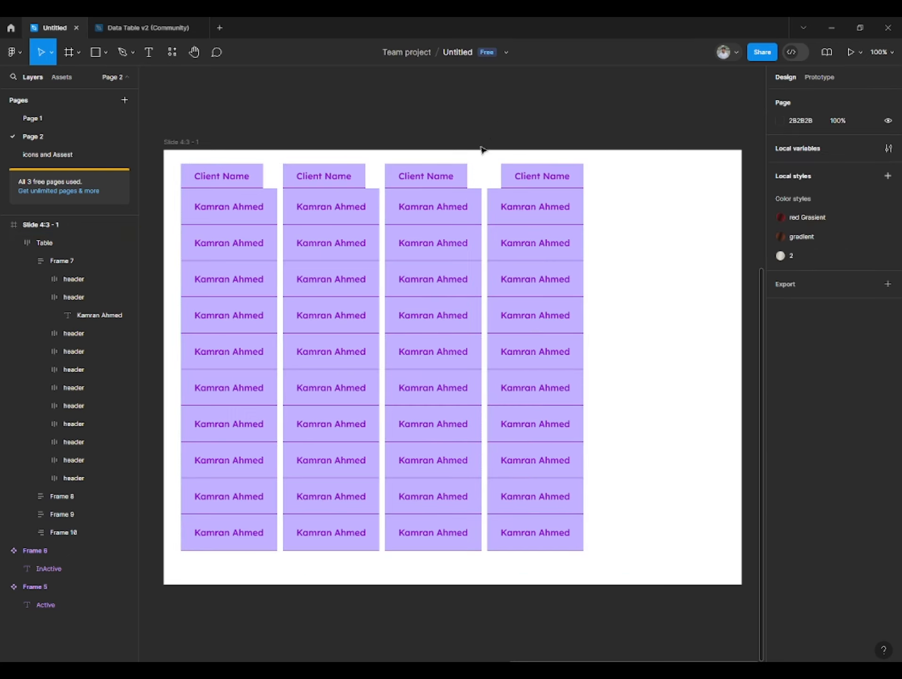
Set the Table frame's horizontal gap between the columns to 0.
click(429, 235)
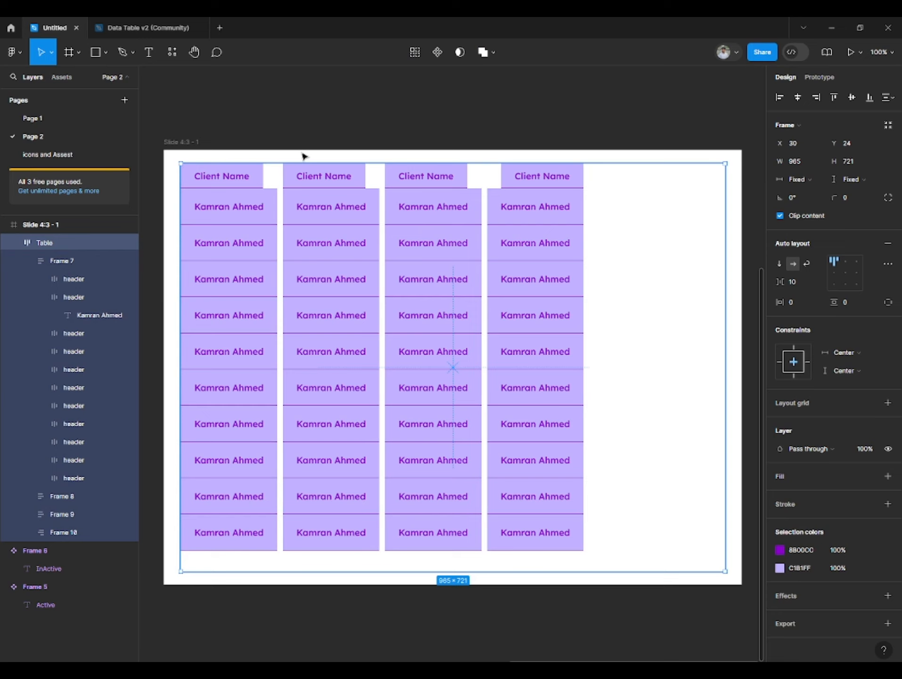
click(531, 229)
click(396, 110)
double_click(429, 231)
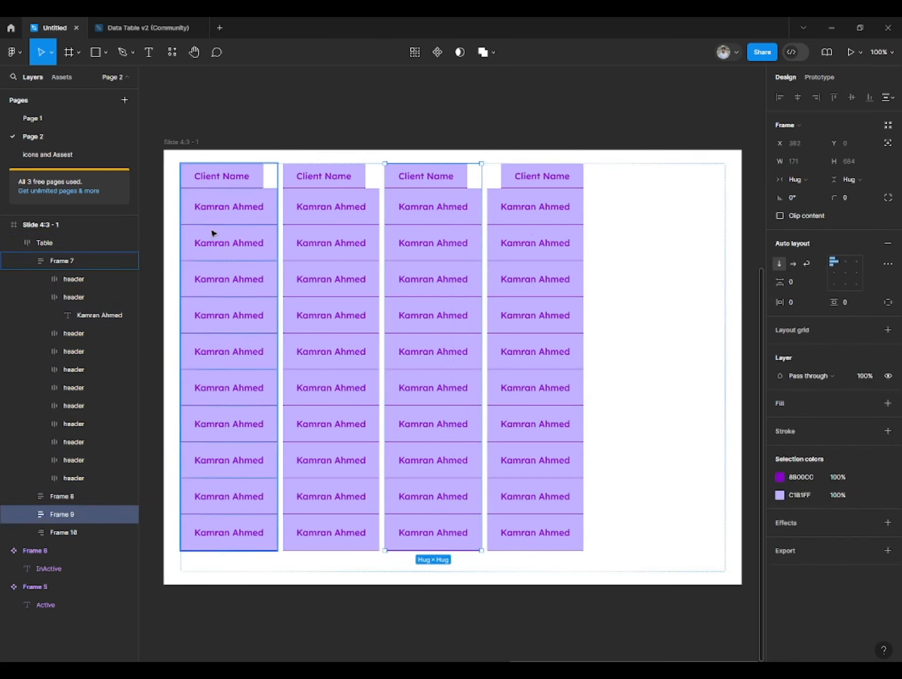
click(158, 231)
click(230, 238)
click(773, 278)
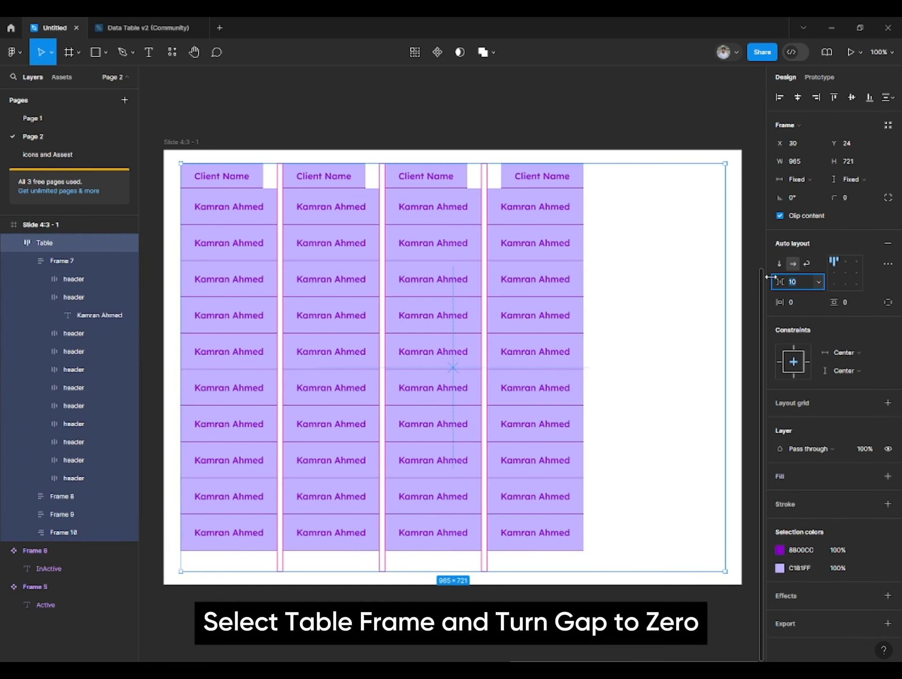
text(0)
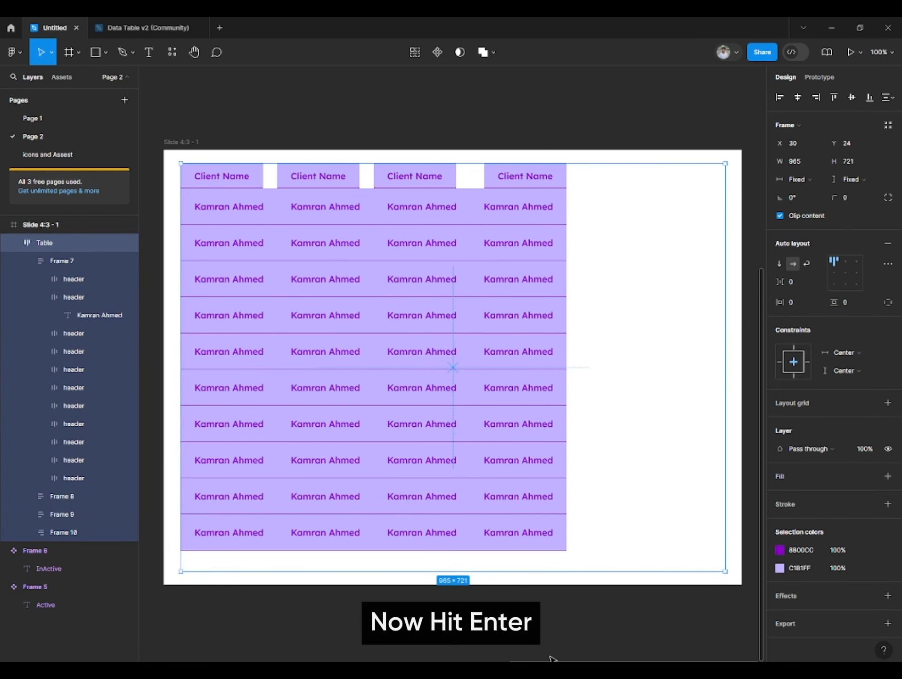
key(Return)
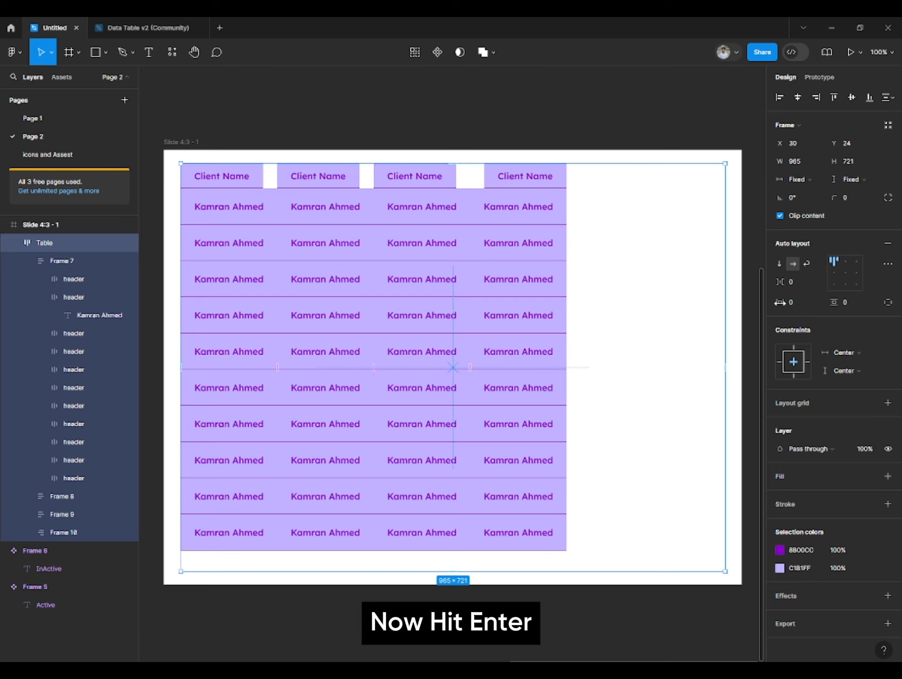
Set the width of all four column frames in the table to Fill container.
key(Return)
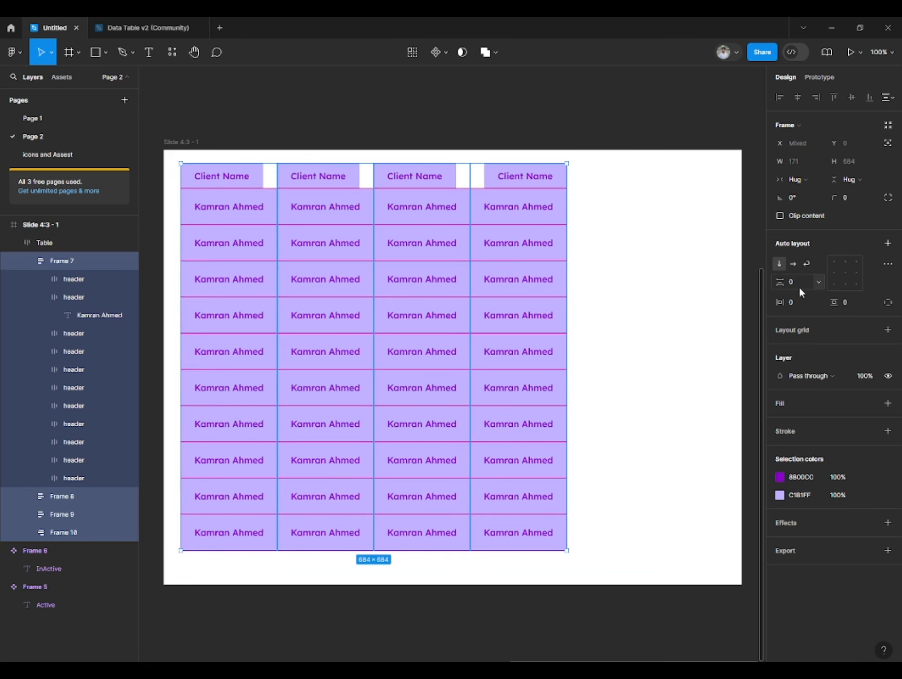
click(788, 184)
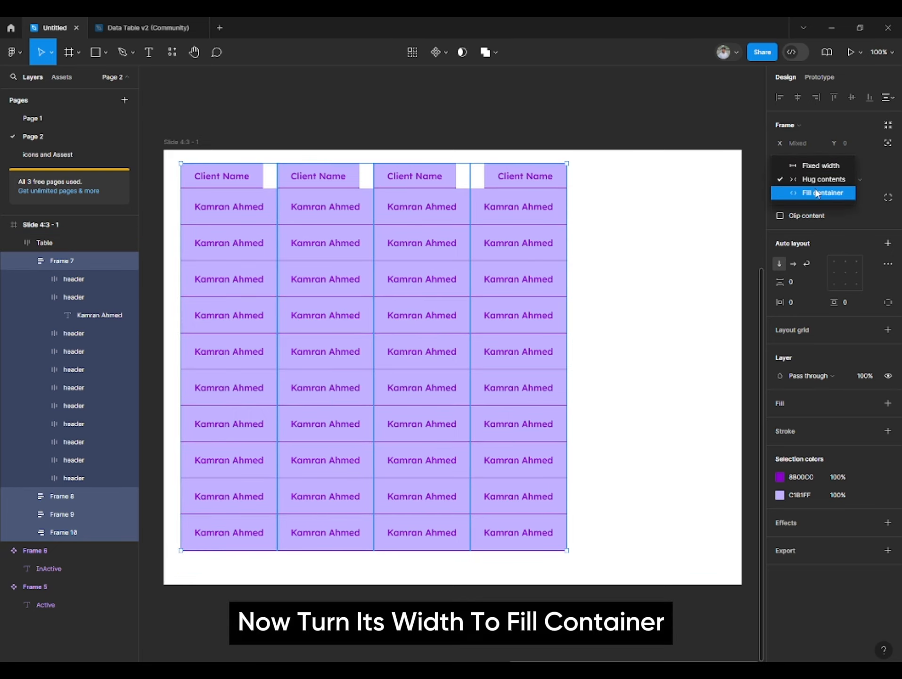
click(815, 188)
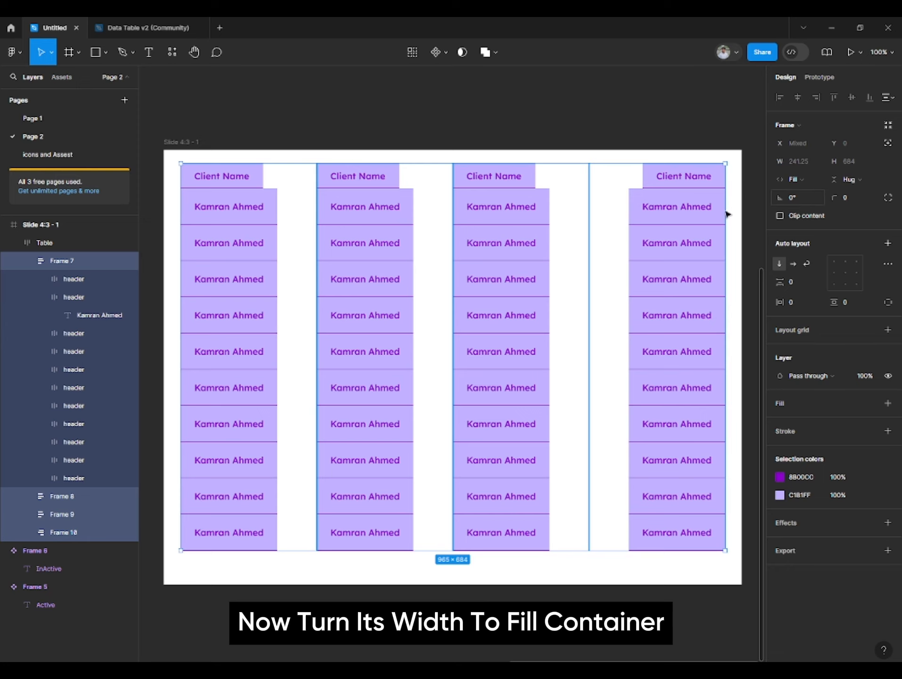
Set the width of every header and body cell in the four columns to Fill container.
key(Return)
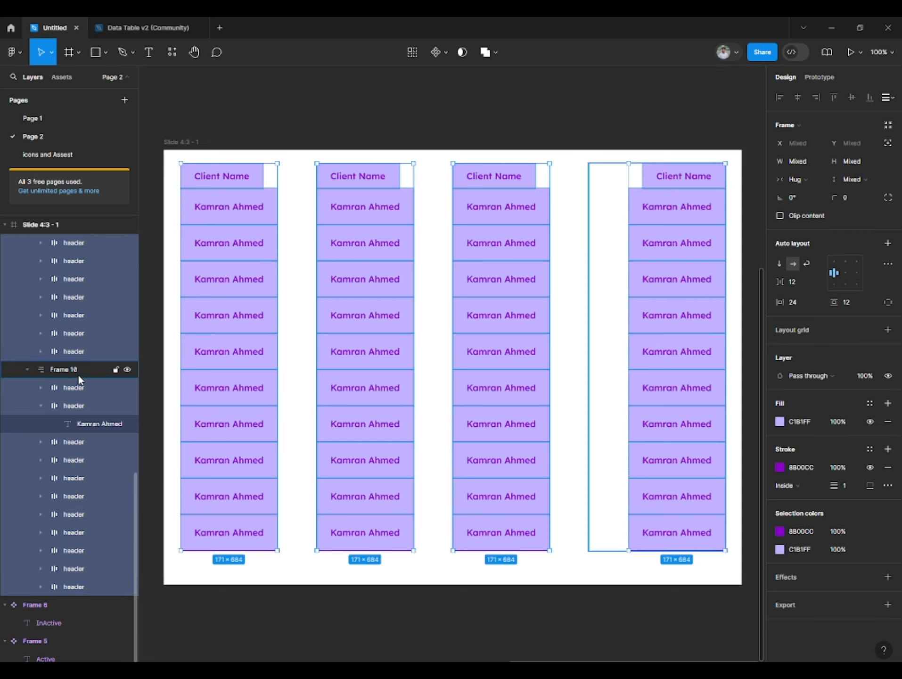
scroll(71, 373, up, 6)
scroll(66, 309, up, 2)
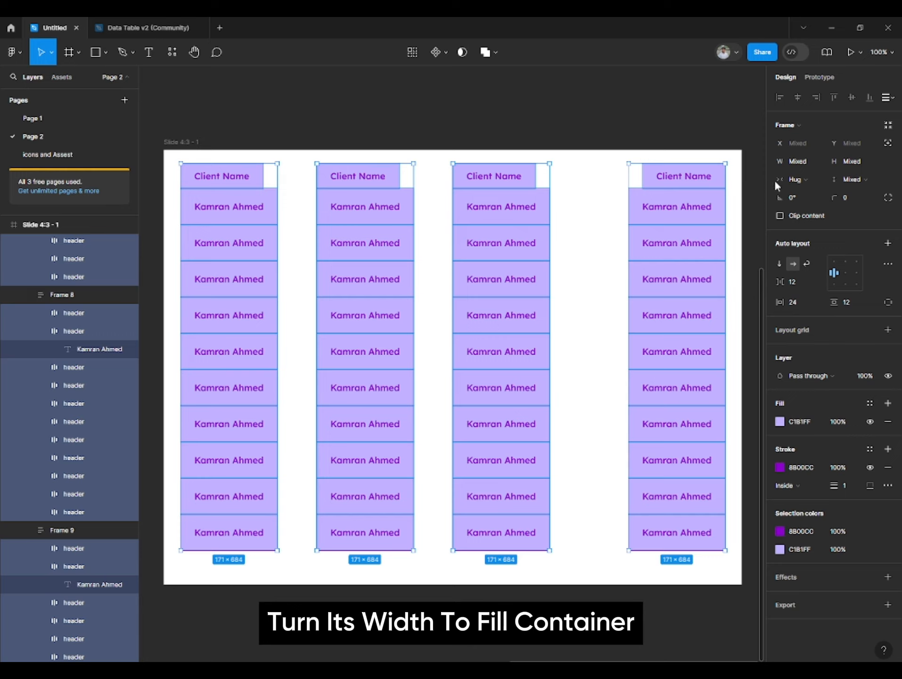
click(807, 179)
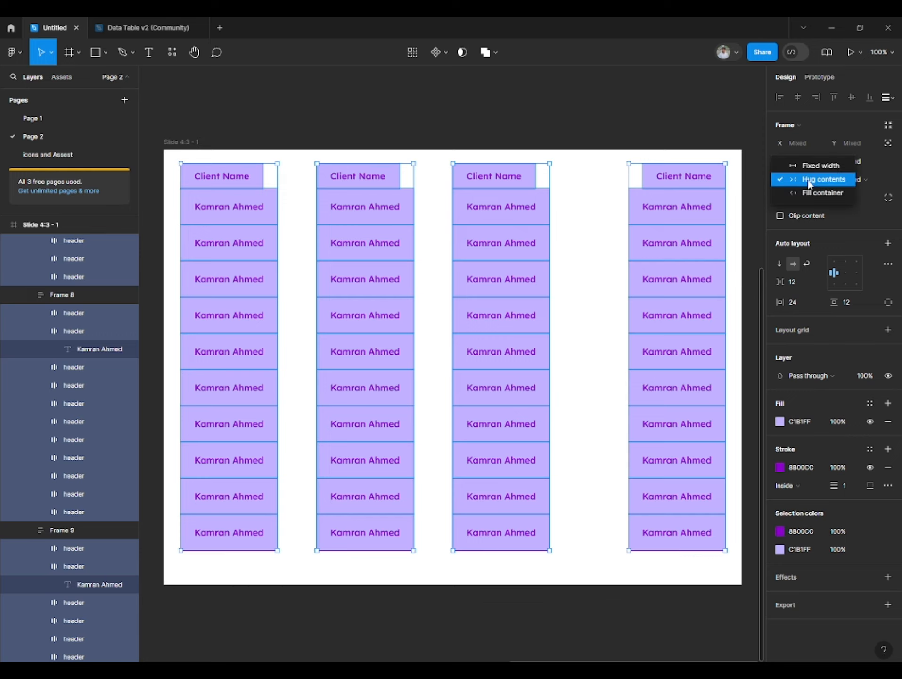
click(809, 190)
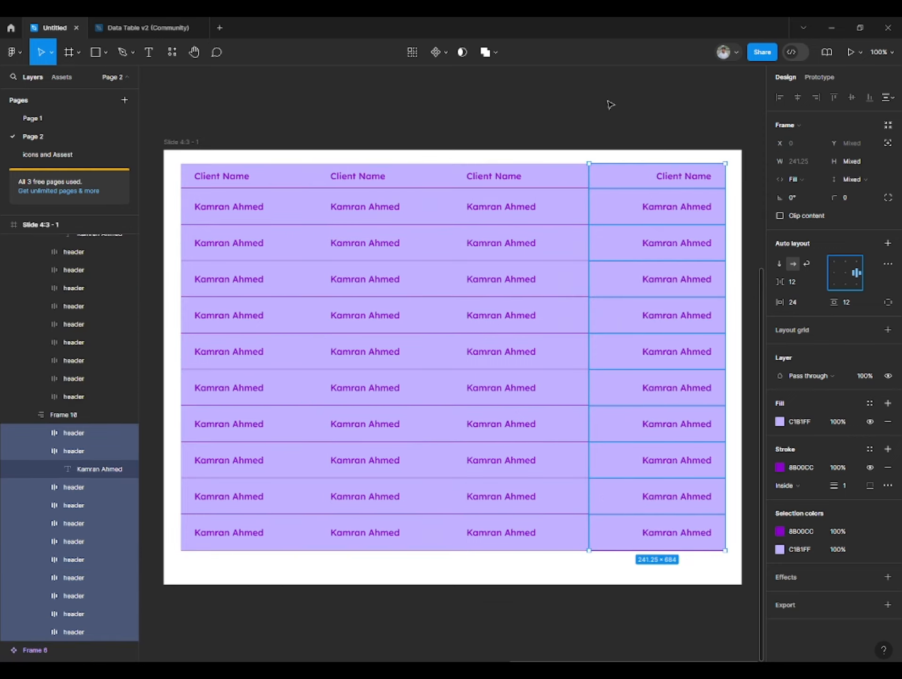
Try narrowing the Table frame from its side edge and undo the resize.
click(611, 105)
scroll(609, 108, down, 1)
click(667, 195)
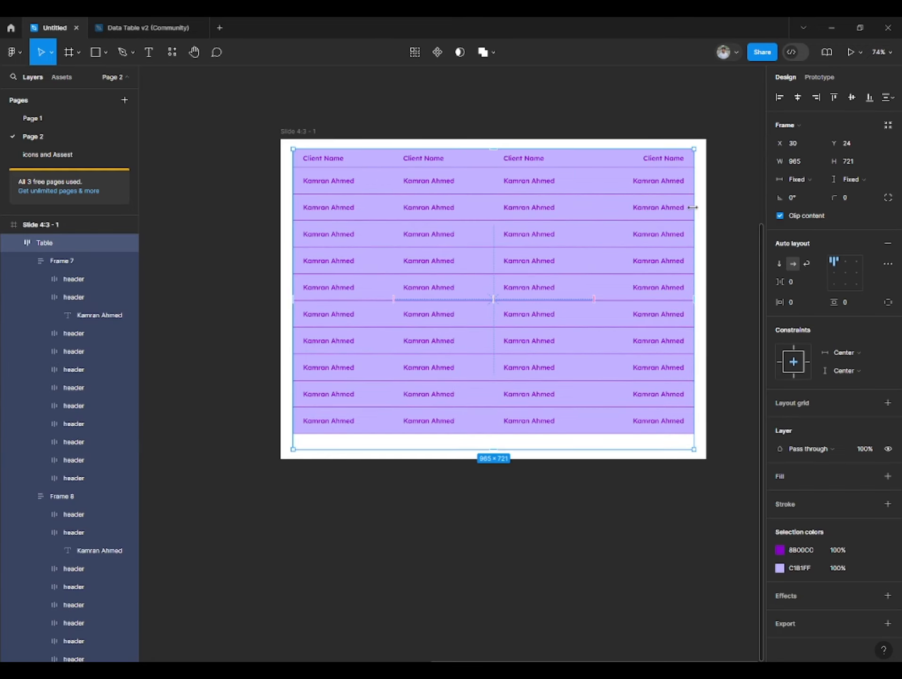
drag(693, 207, 441, 209)
key(ctrl+z)
click(411, 96)
Select the text layers in all table cells and set their width to Fill container.
click(329, 183)
key(Return)
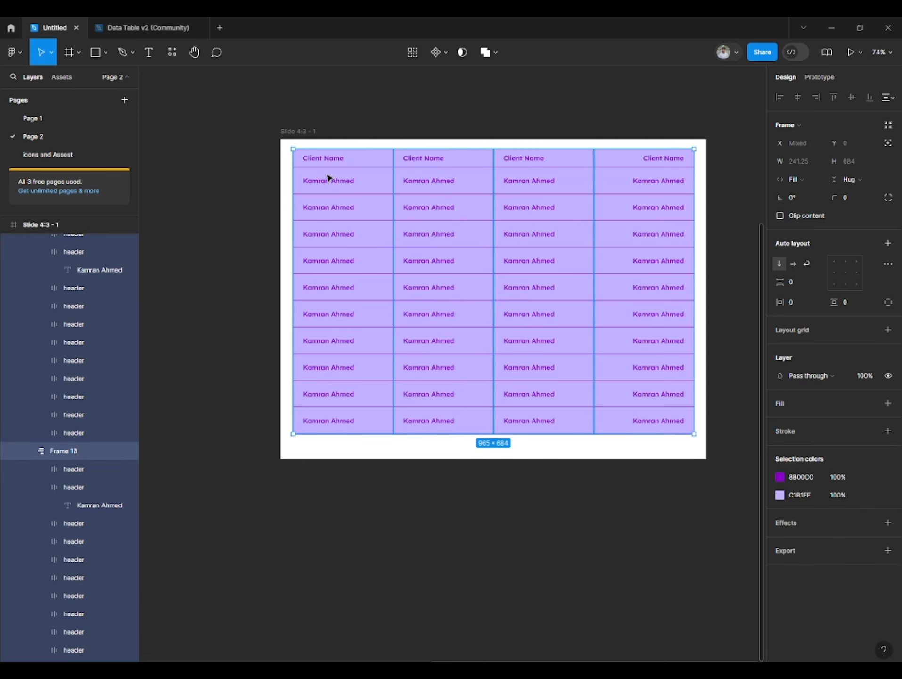
key(Return)
key(Return)
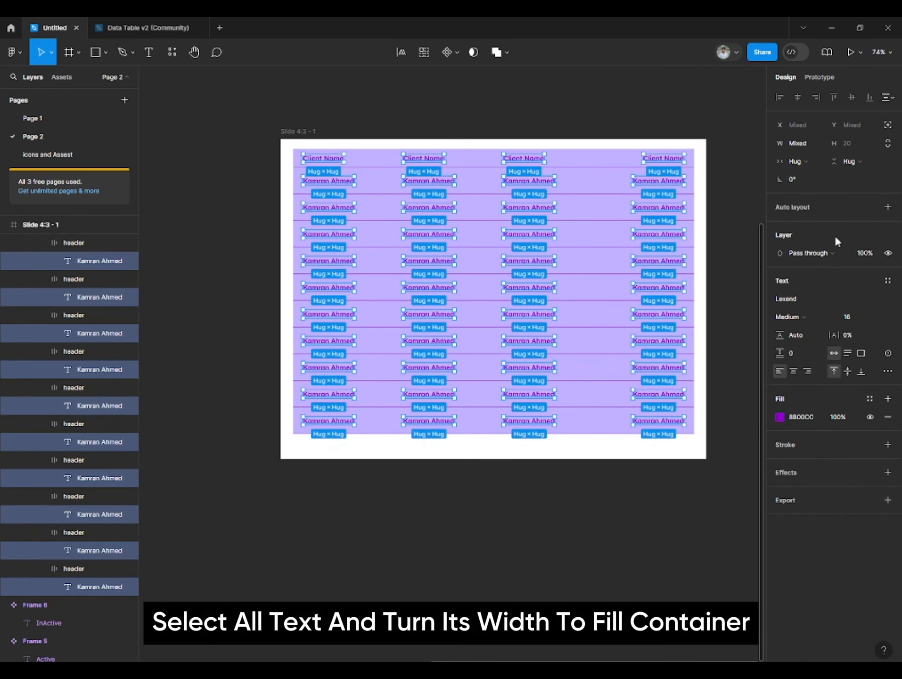
click(802, 161)
click(823, 175)
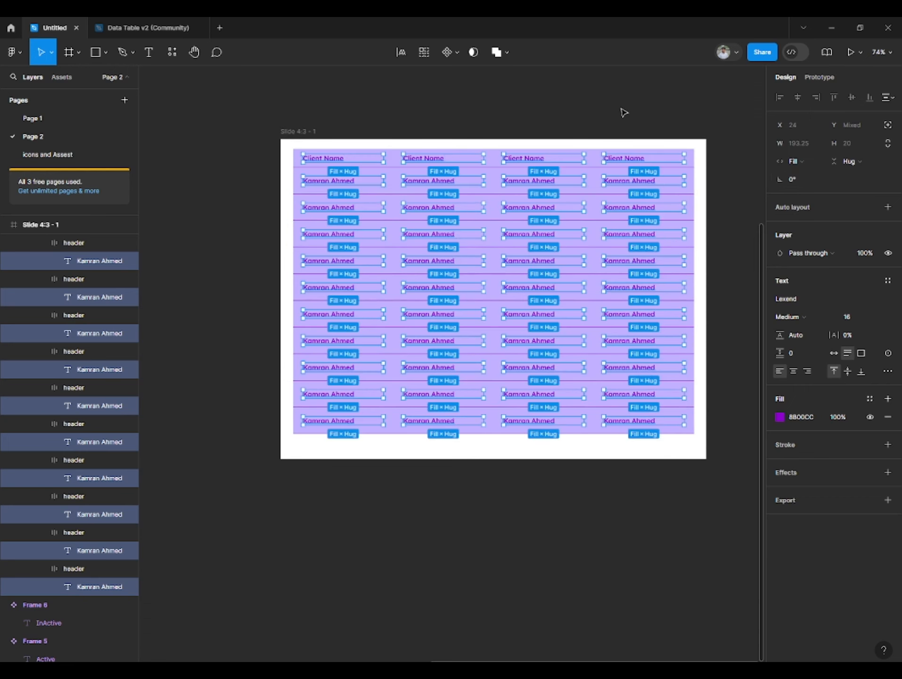
Test how the columns adapt by resizing the Table frame's width and restoring its original size.
click(501, 92)
scroll(414, 210, up, 1)
drag(415, 209, 366, 225)
click(617, 183)
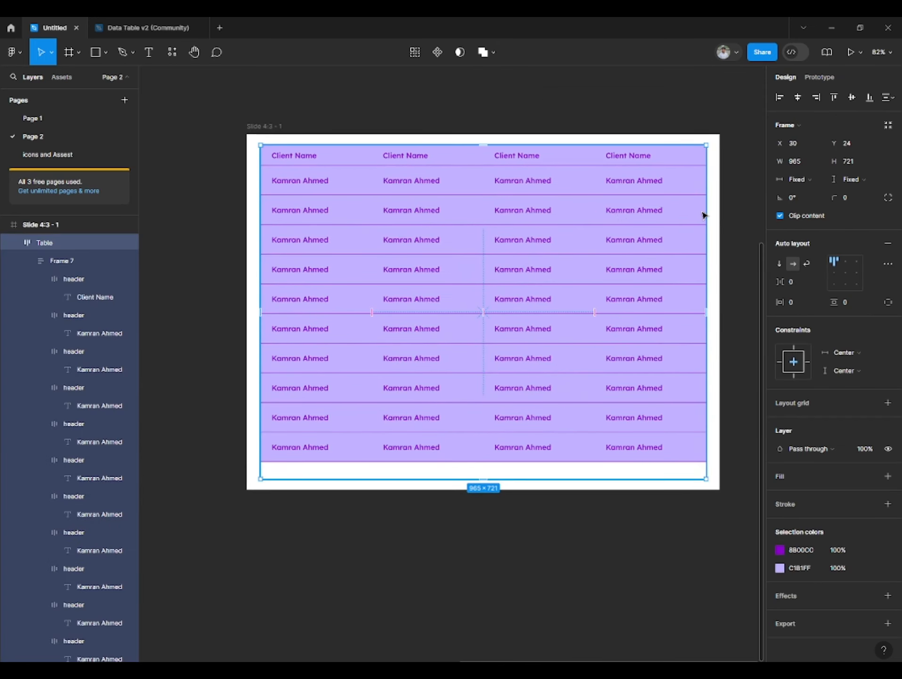
mouse_move(707, 208)
mouse_down()
mouse_move(445, 185)
mouse_move(699, 190)
mouse_up()
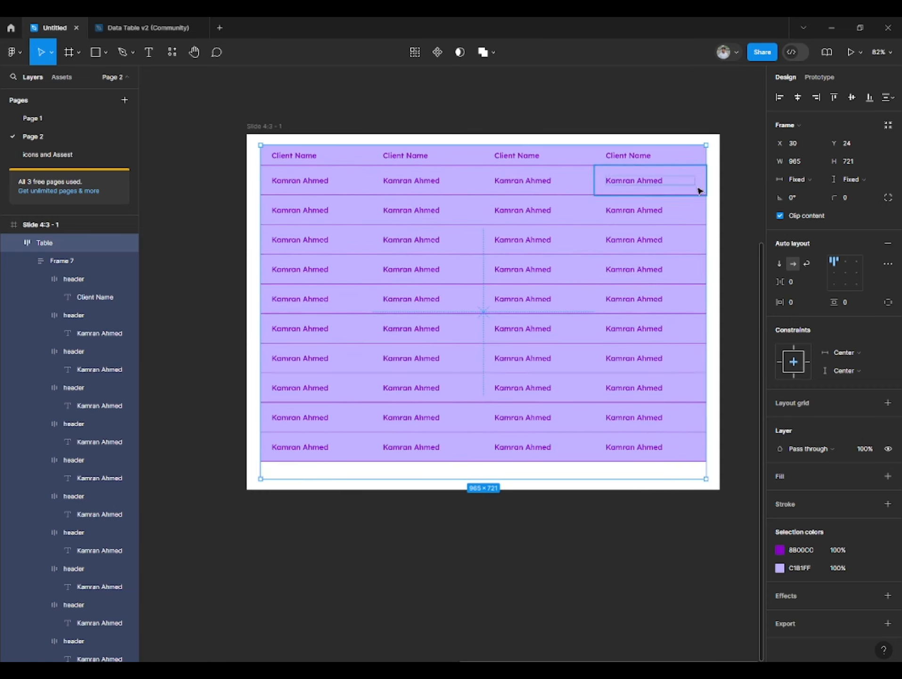
click(486, 93)
Add a 1 px inside stroke to the Table frame in the cells' light purple, C1B1FF.
click(403, 195)
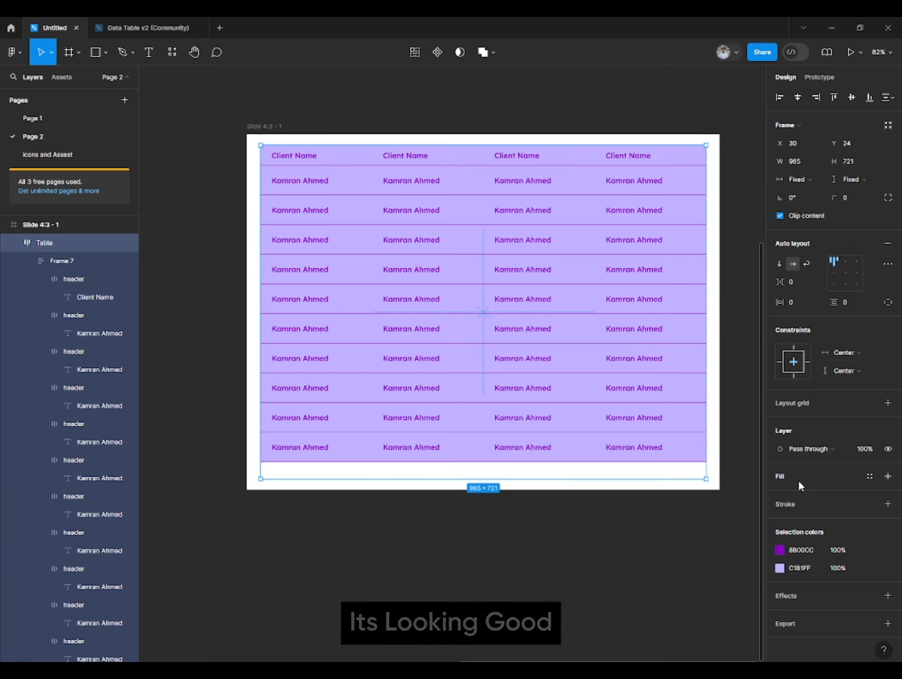
click(788, 503)
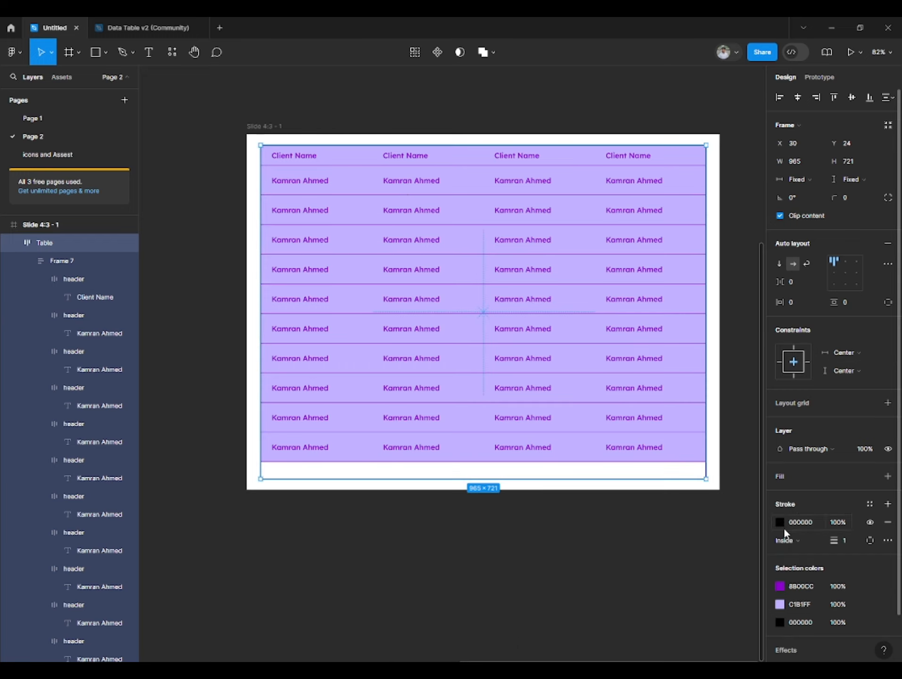
click(780, 523)
click(648, 531)
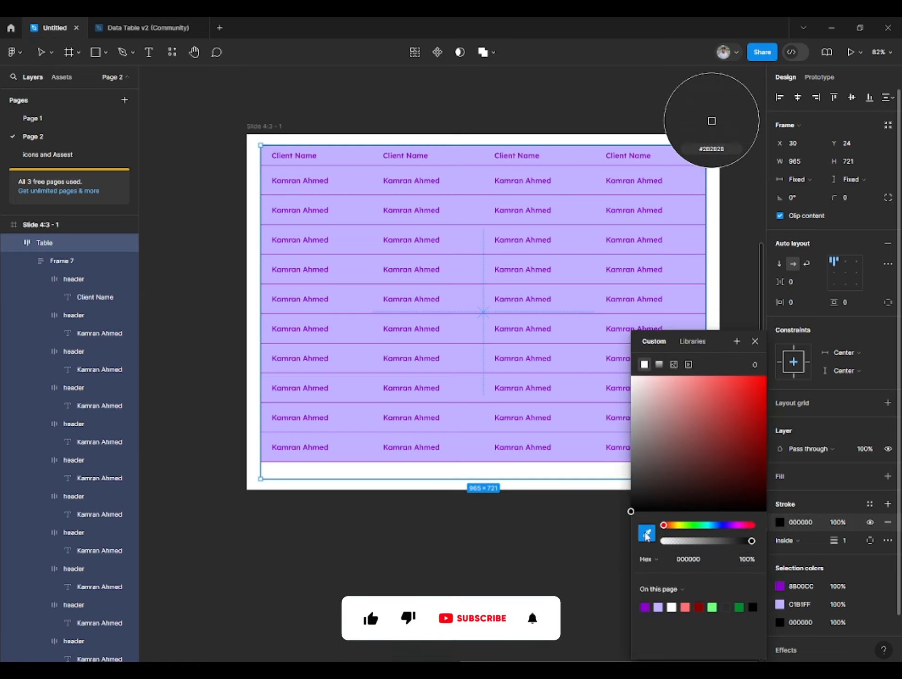
click(597, 451)
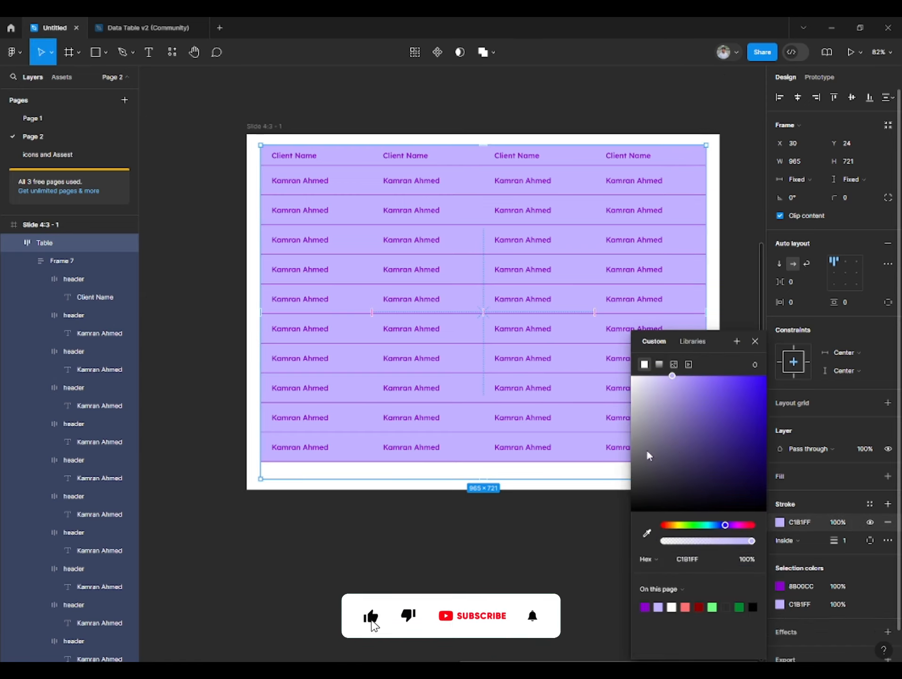
click(569, 541)
Set the Table frame's height to Hug contents and centre the table vertically on the slide.
click(578, 384)
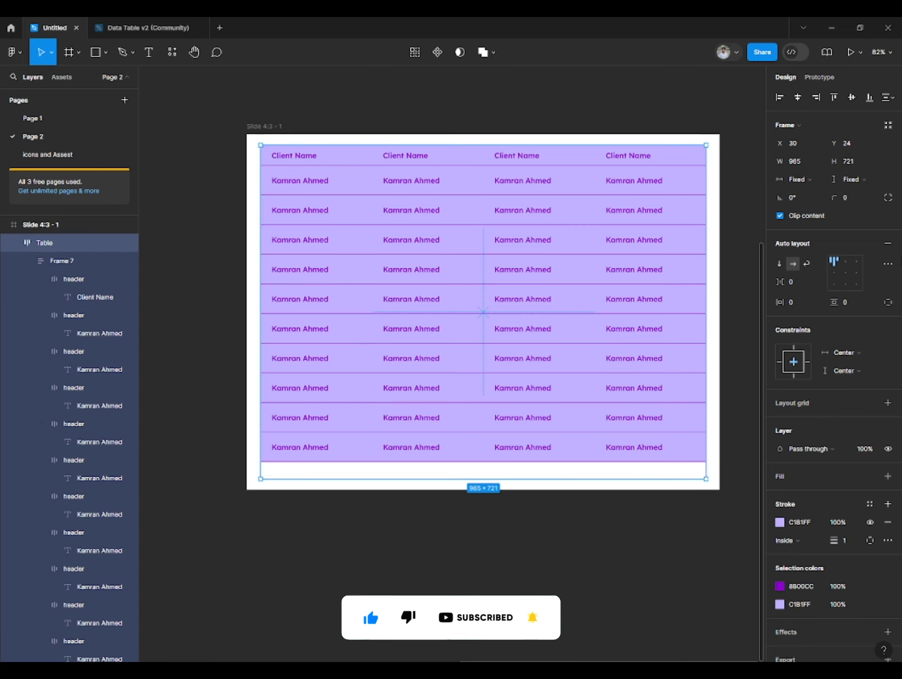
click(849, 179)
click(841, 193)
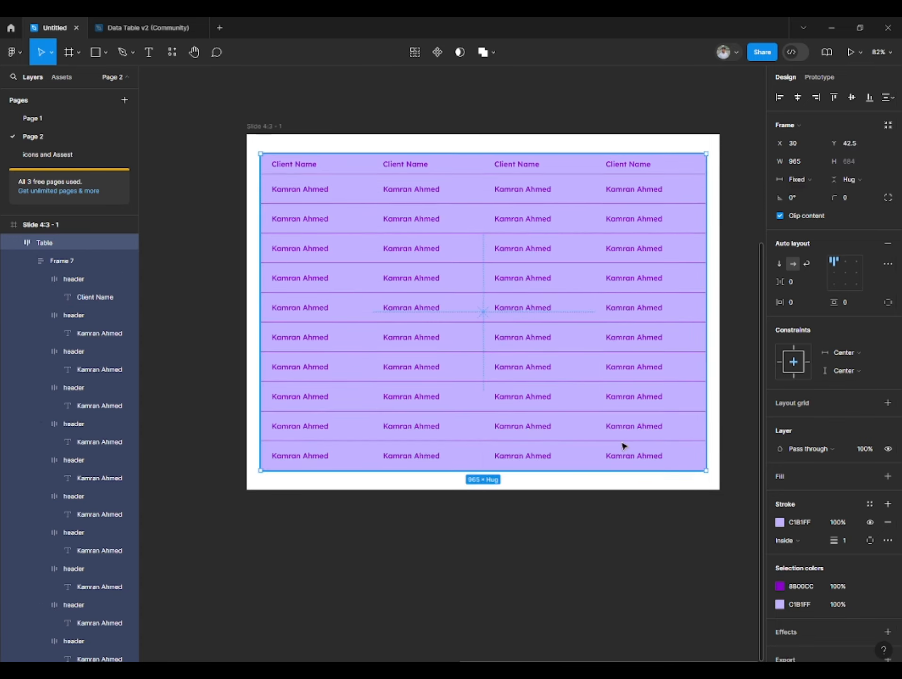
click(852, 95)
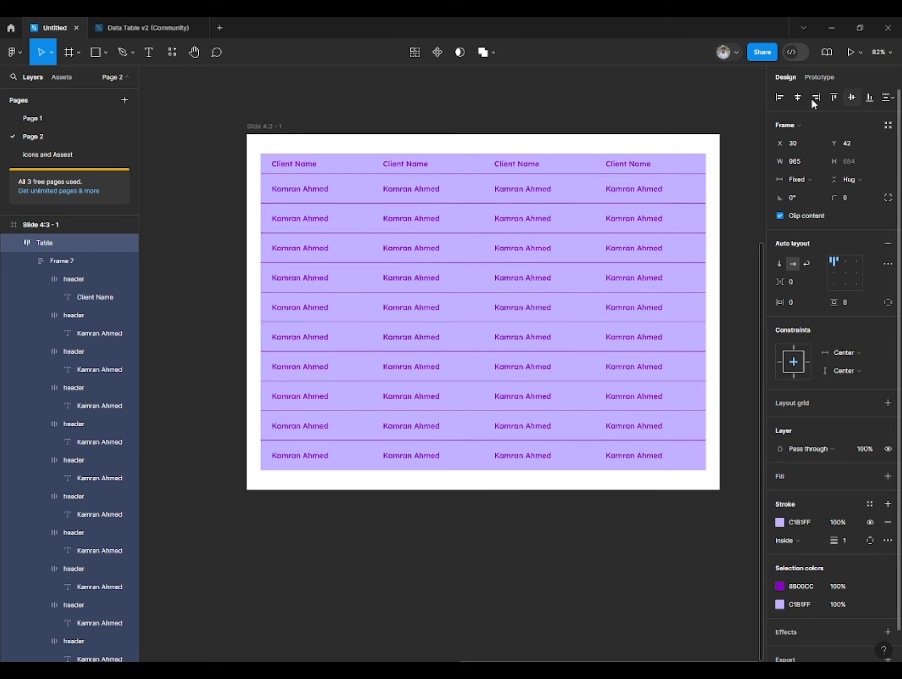
click(657, 90)
Round the Table frame's corners with a radius of 10.
click(586, 275)
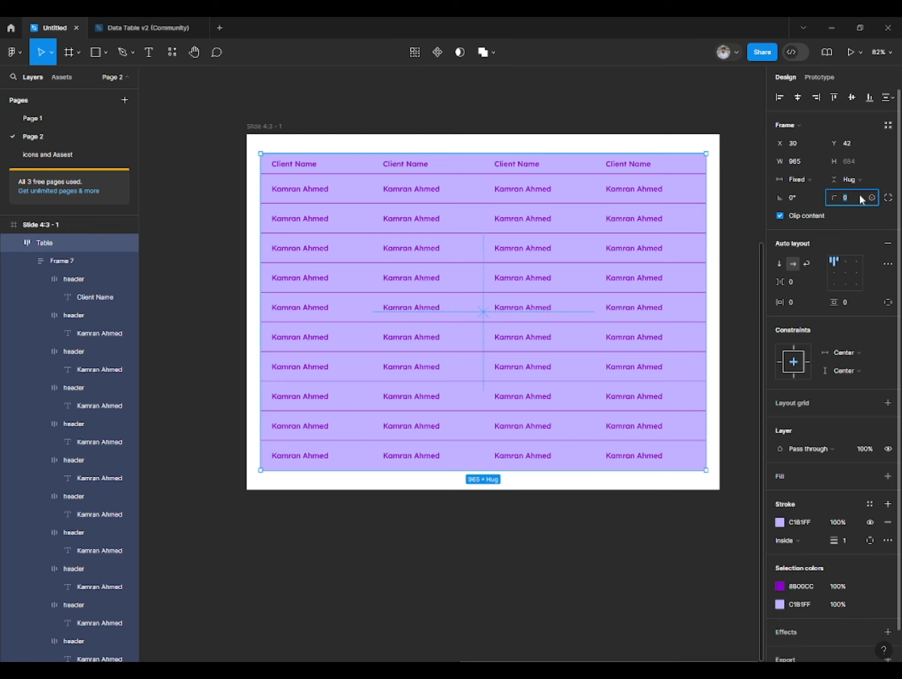
text(10)
key(Return)
click(614, 89)
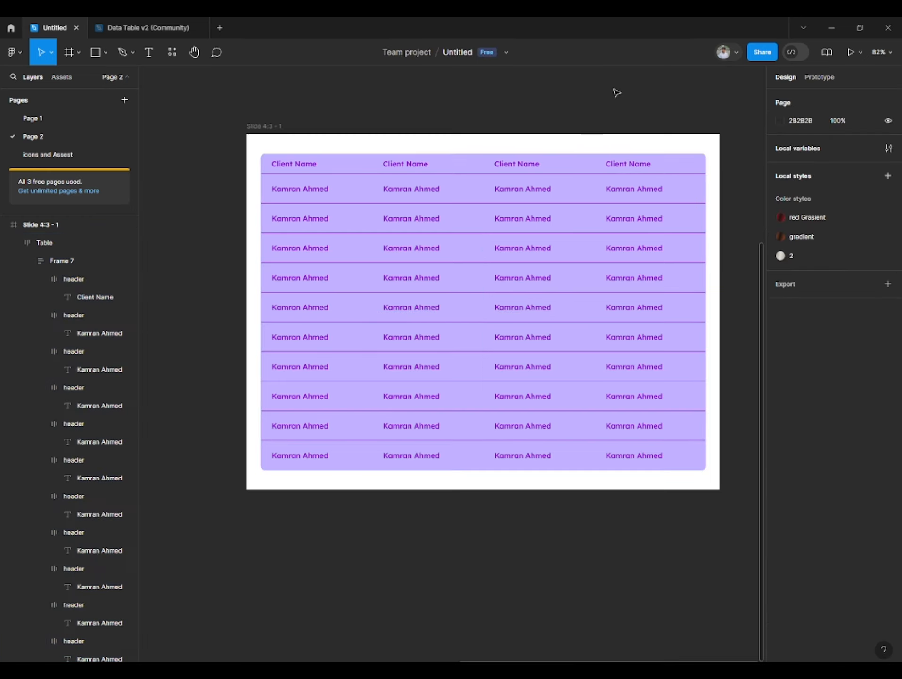
Select all the table's body cells, leaving out the four header cells, and fill them with white, FFFFFF.
click(485, 249)
key(Return)
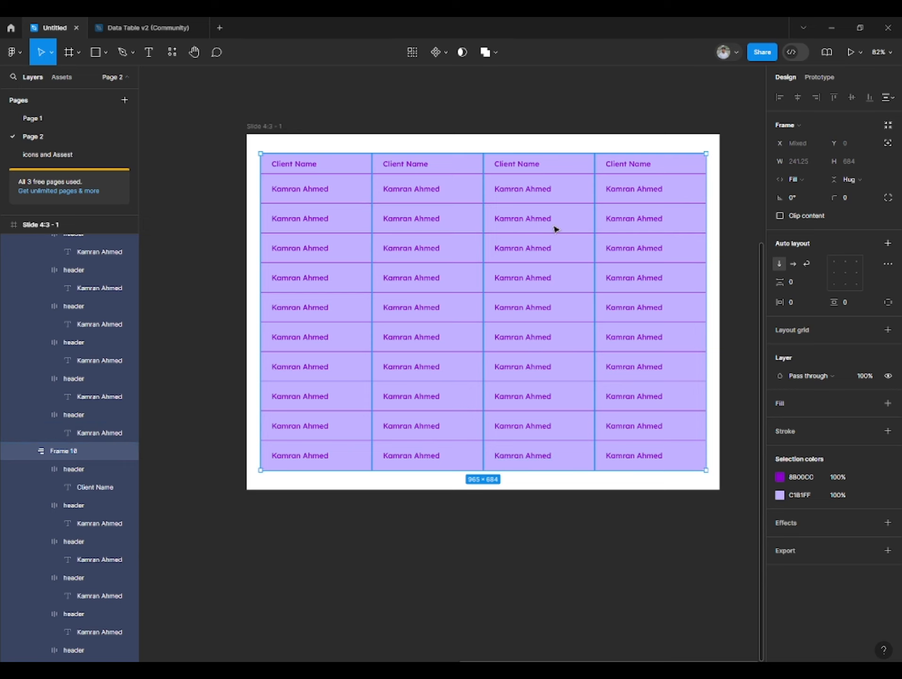
key(Return)
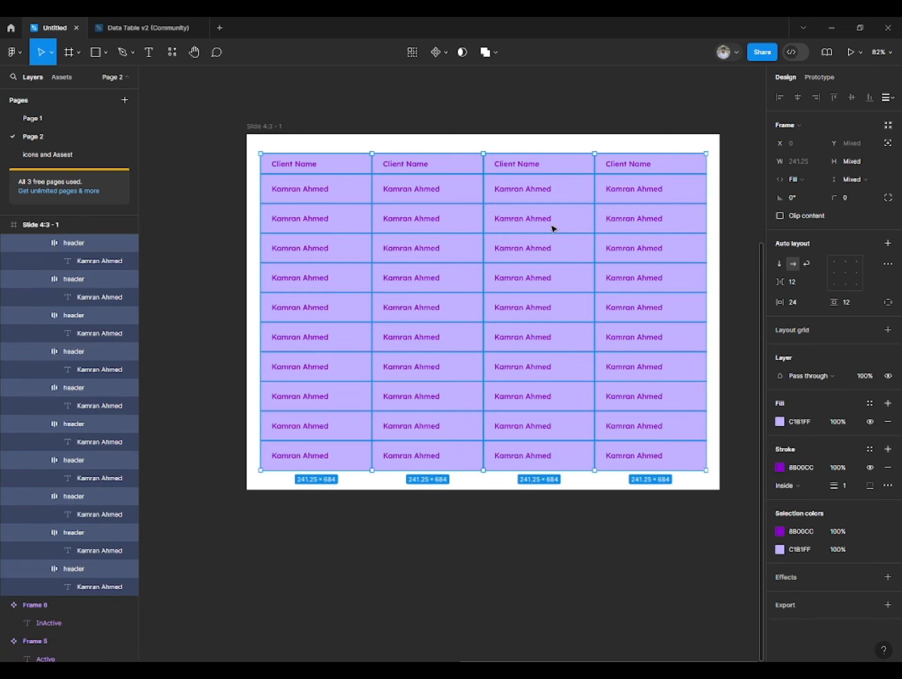
shift+click(357, 170)
shift+click(405, 168)
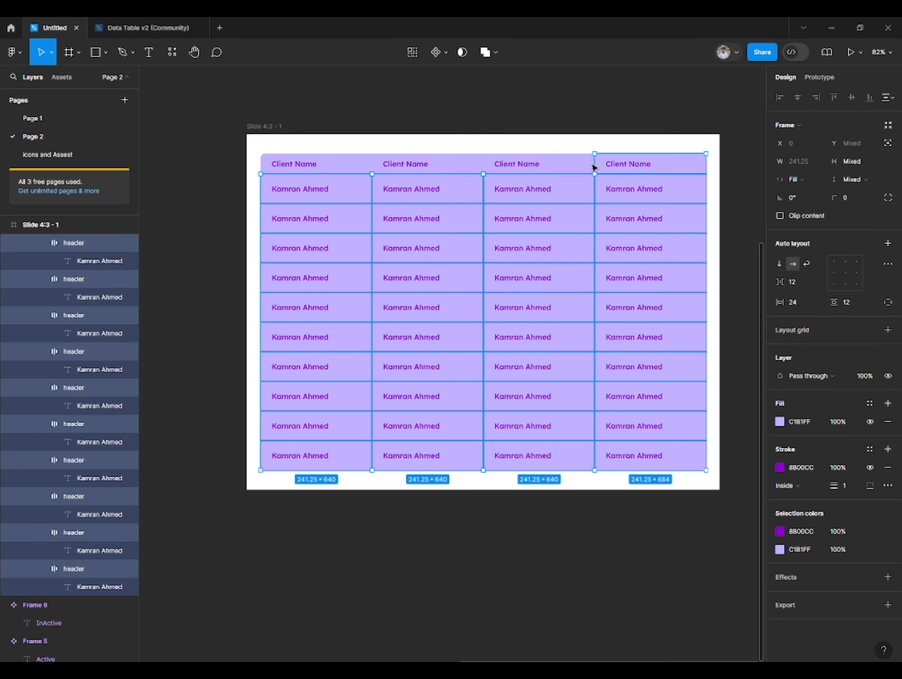
shift+click(616, 166)
click(780, 421)
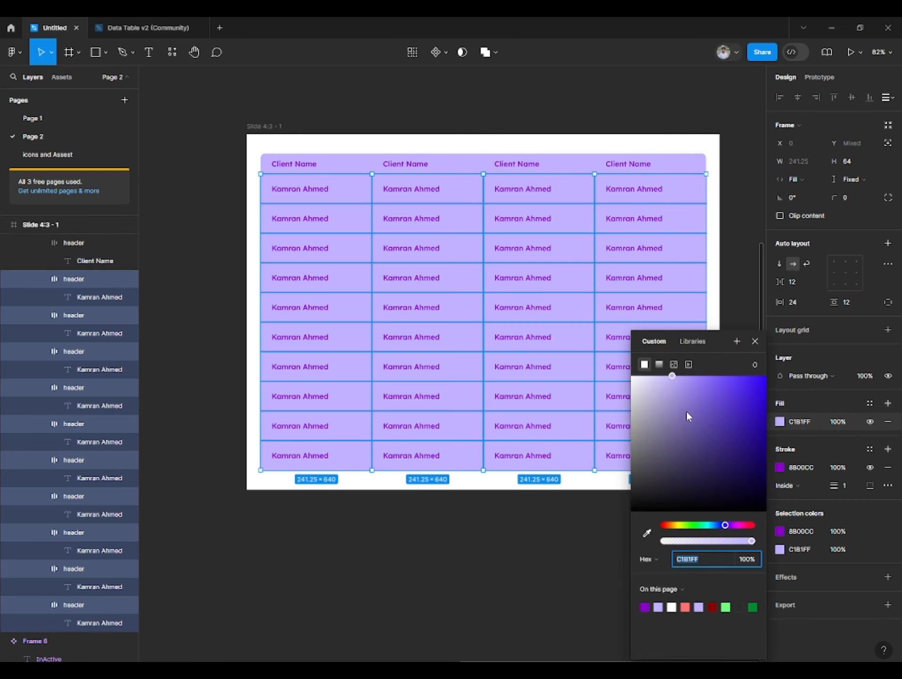
drag(686, 410, 477, 334)
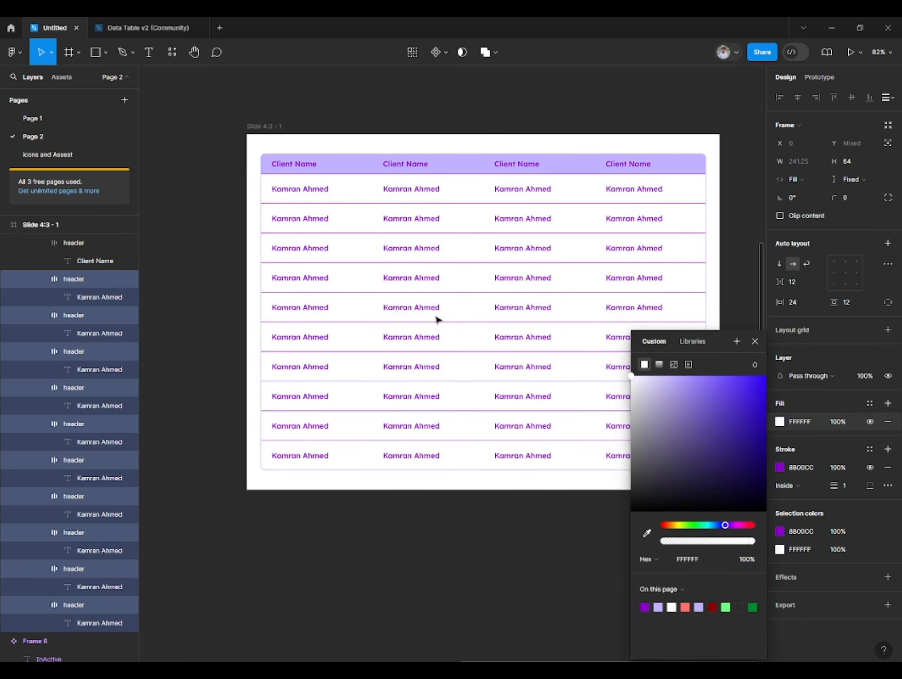
Set the body cells' stroke to grey ADADAD and their text colour to grey 797979.
click(780, 467)
mouse_move(735, 415)
mouse_down()
mouse_move(637, 445)
mouse_move(594, 428)
mouse_up()
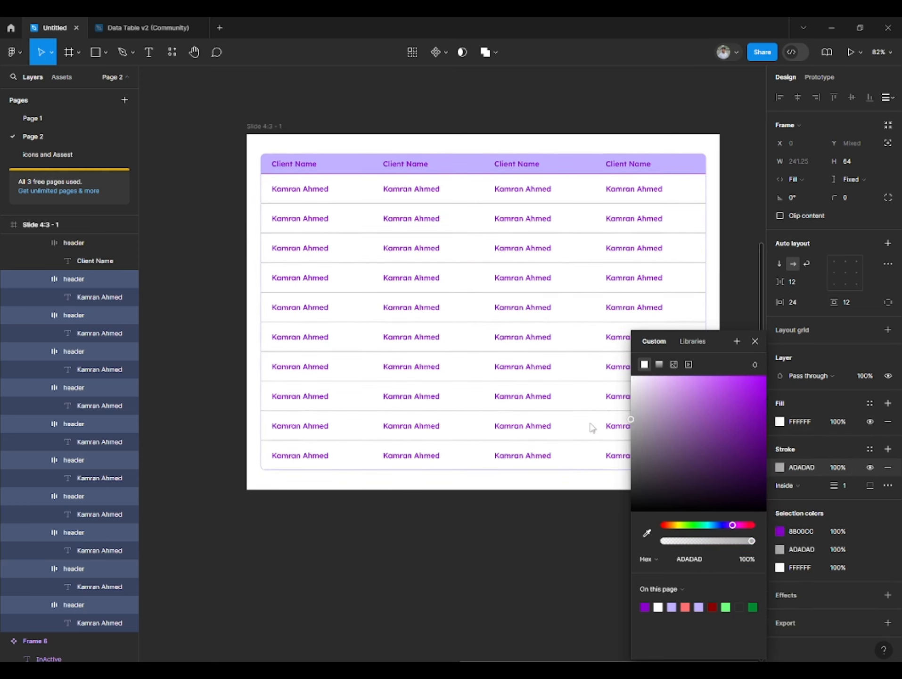
click(780, 531)
drag(723, 473, 597, 455)
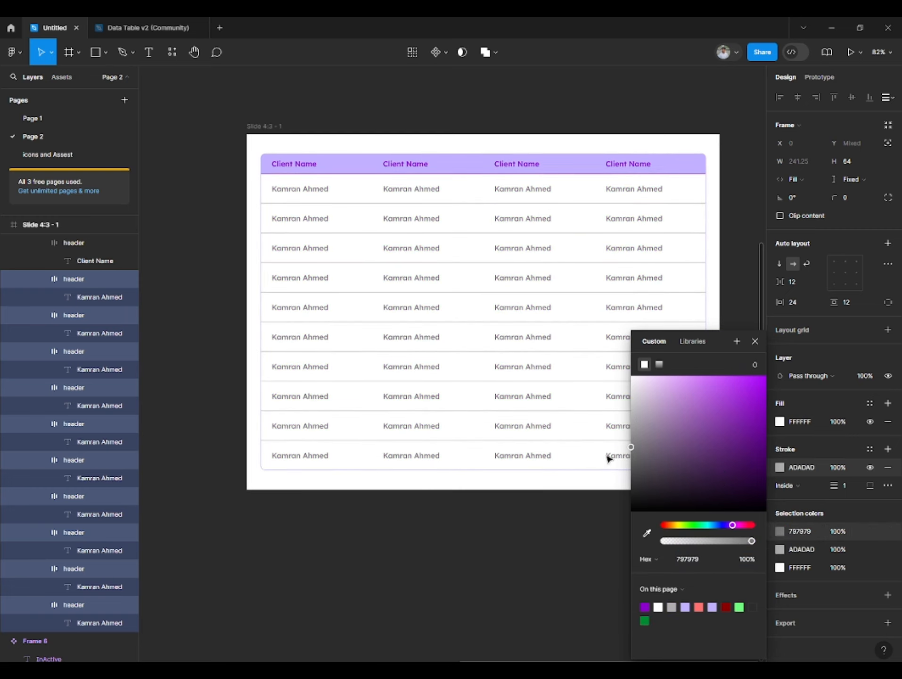
click(504, 540)
Change the second column's header text to "Client Email".
scroll(497, 499, up, 1)
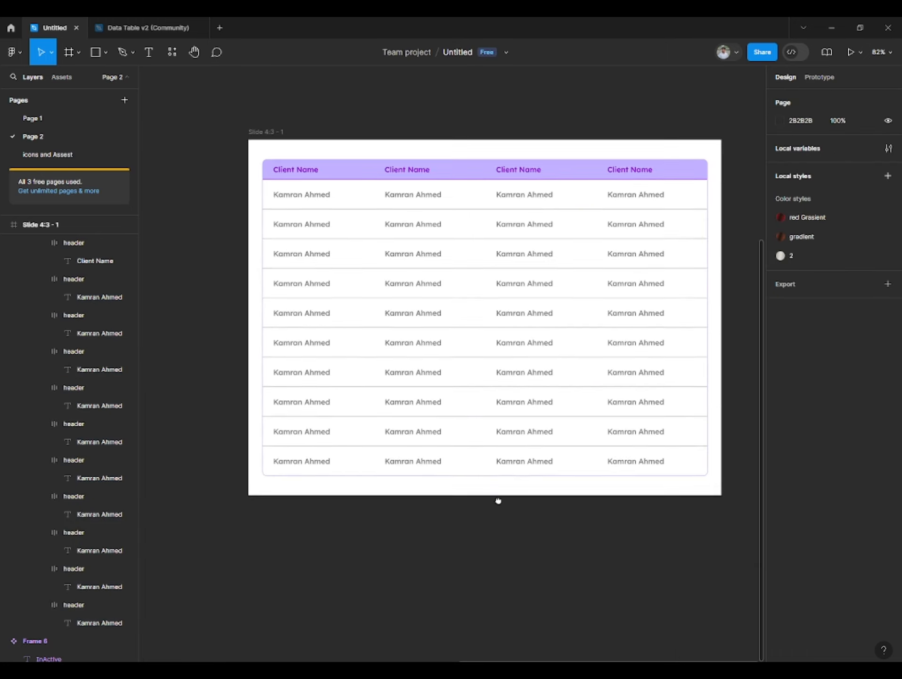
scroll(406, 203, up, 2)
scroll(411, 188, up, 3)
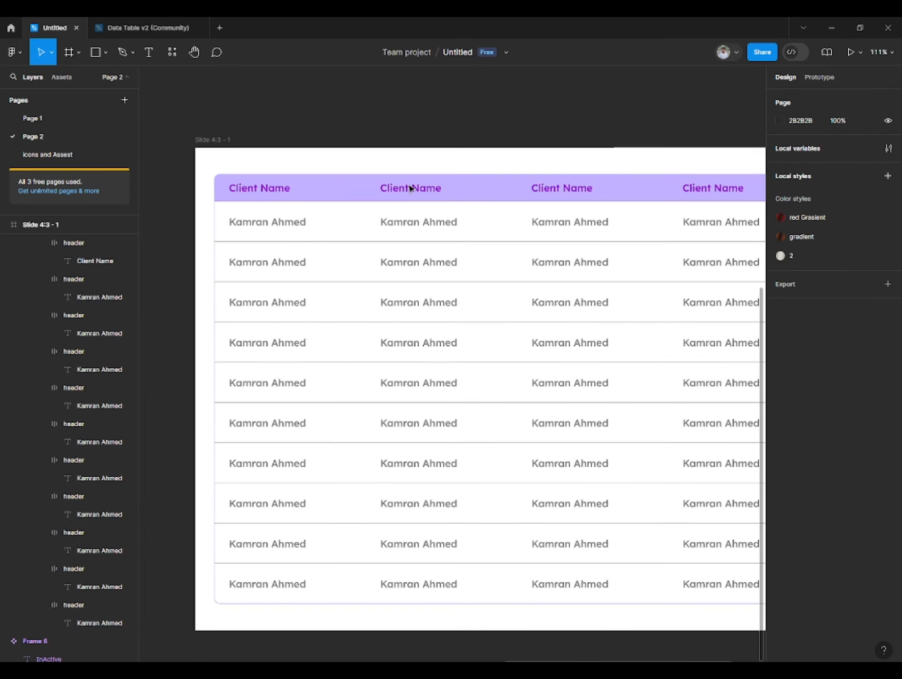
double_click(410, 188)
text(C)
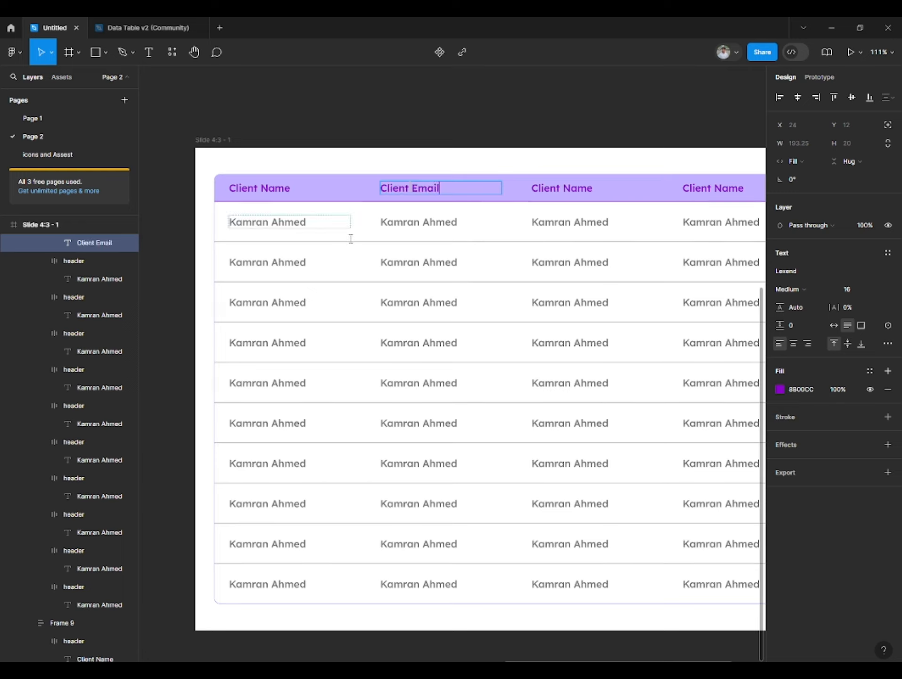
Replace the name in the second column's first body cell with a sample client e-mail address and copy it.
double_click(399, 222)
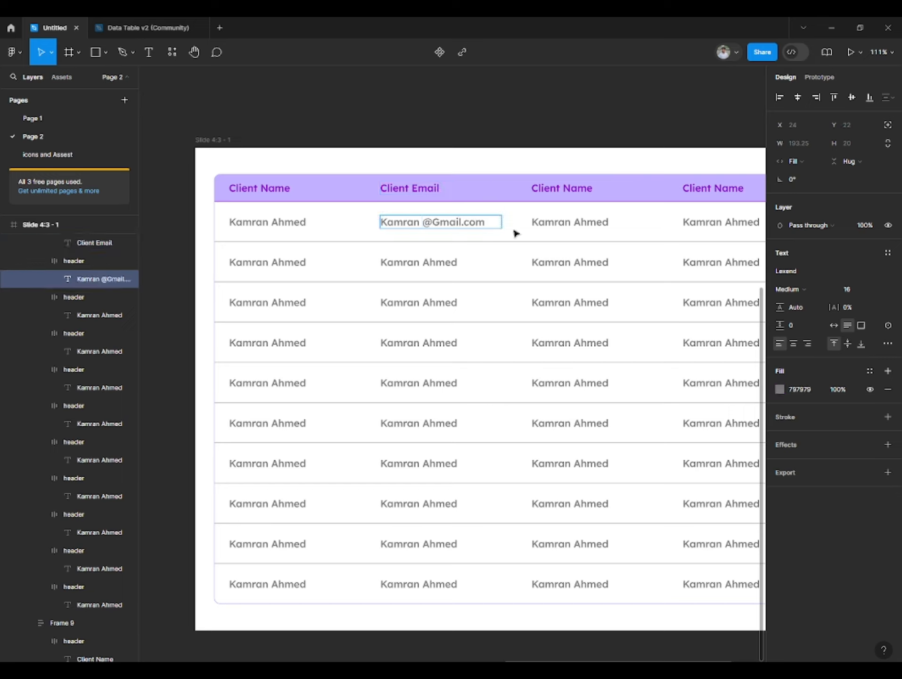
key(ctrl+a)
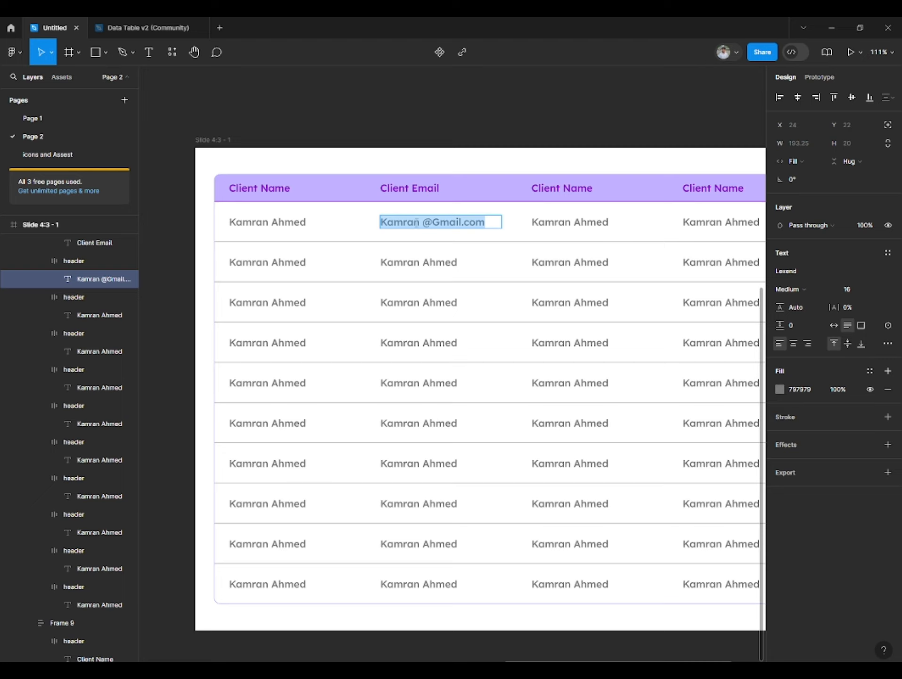
click(423, 222)
key(ctrl+a)
key(Escape)
Paste the e-mail text into the second column's remaining nine body cells and delete the old name texts from them.
drag(447, 268, 450, 575)
key(ctrl+v)
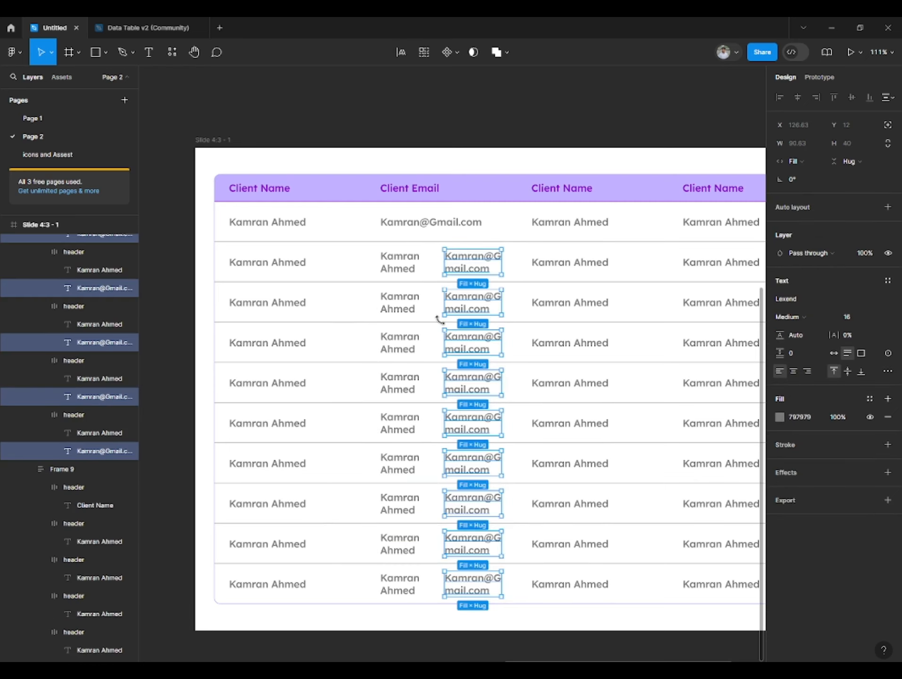
ctrl+click(465, 271)
ctrl+shift+click(462, 309)
ctrl+shift+click(463, 349)
ctrl+shift+click(466, 386)
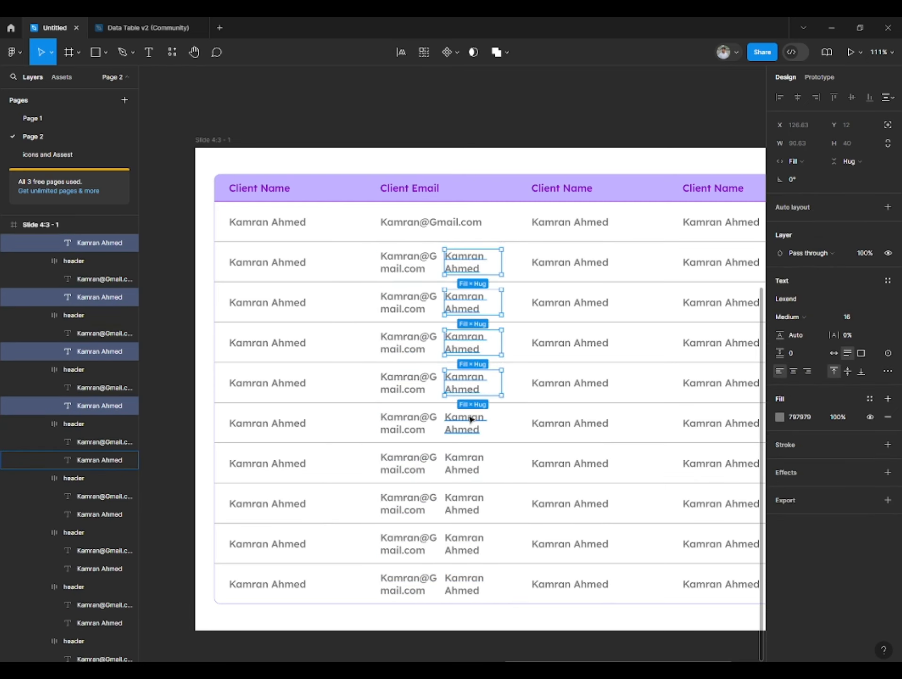
ctrl+shift+click(471, 420)
ctrl+shift+click(472, 460)
ctrl+shift+click(473, 501)
ctrl+shift+click(475, 541)
ctrl+shift+click(465, 584)
key(Delete)
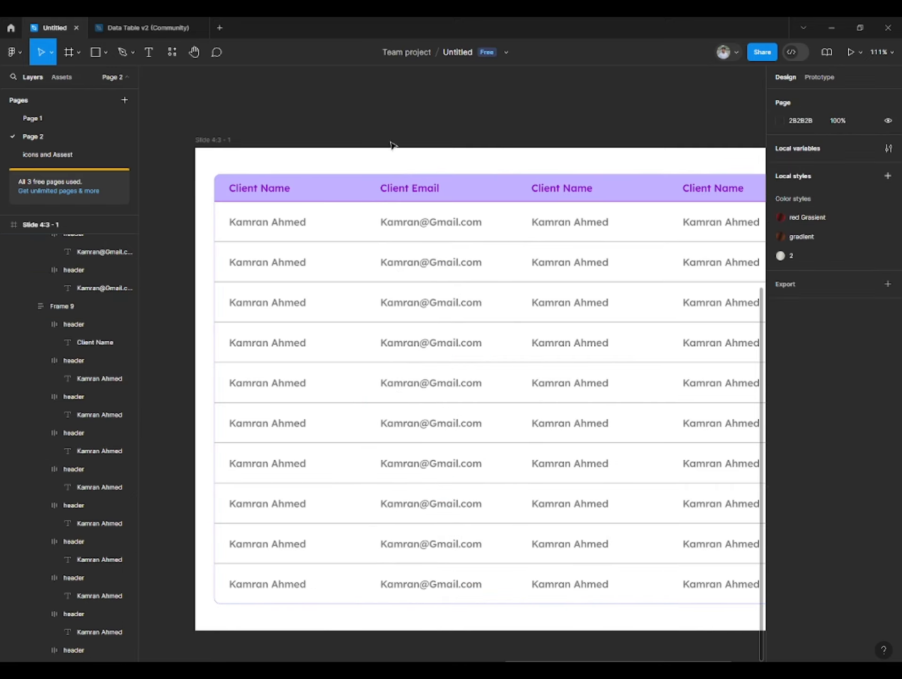
Try narrowing the table to check how its columns adapt, and undo the resize.
scroll(367, 151, down, 3)
scroll(366, 177, up, 3)
click(488, 208)
scroll(488, 207, down, 3)
drag(732, 227, 513, 264)
key(ctrl+z)
click(419, 165)
Change the third column's header text to "Payment Status".
ctrl+scroll(516, 227, up, 5)
double_click(515, 221)
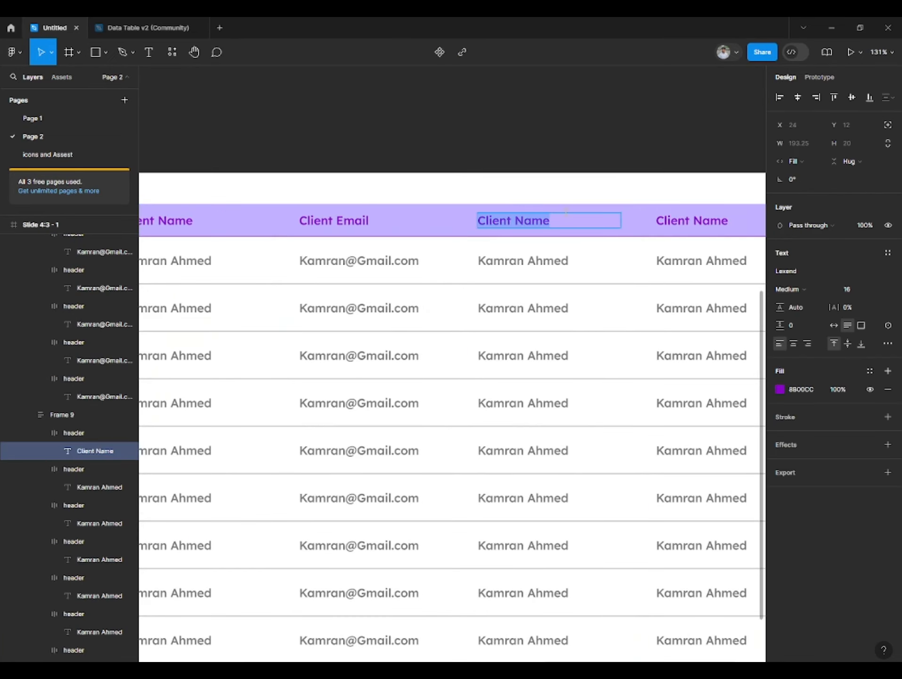
text(Payment Status)
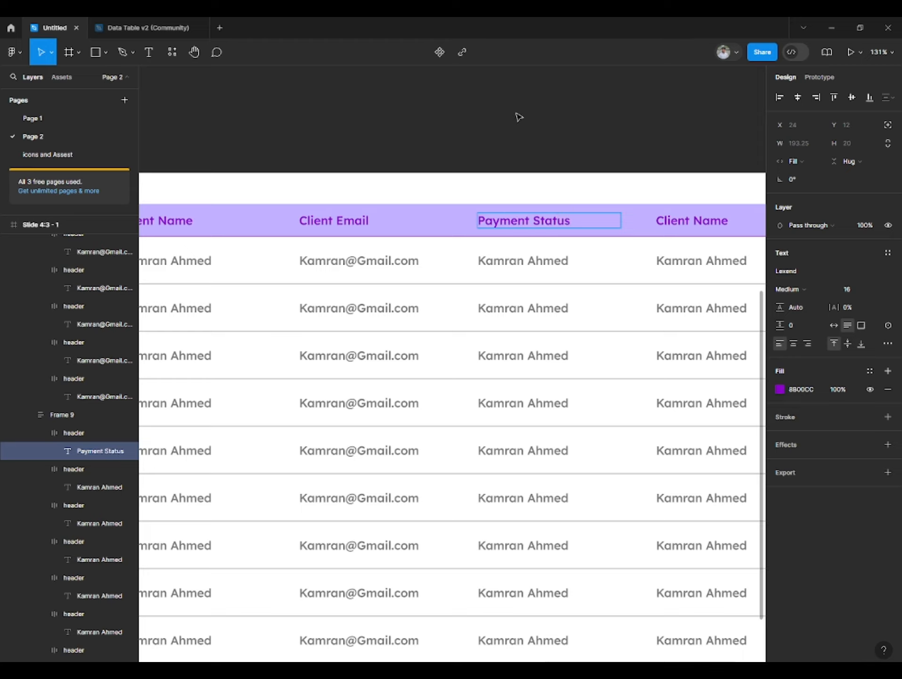
ctrl+scroll(519, 117, down, 2)
drag(484, 111, 422, 109)
click(457, 143)
ctrl+scroll(455, 150, down, 1)
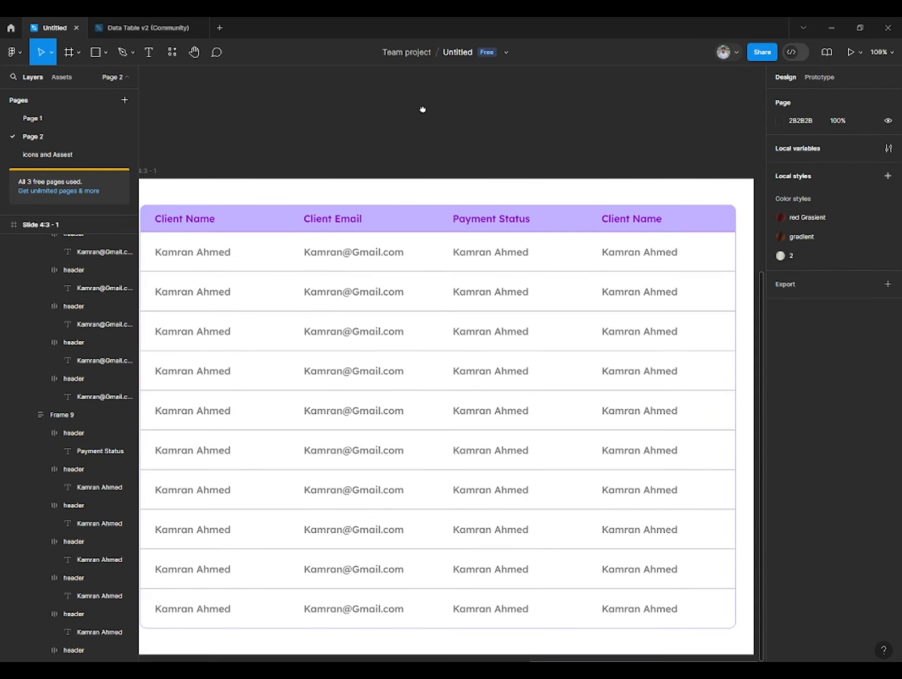
Align the fourth column's header text to the cell's right side by making its width hug the contents.
click(630, 216)
click(608, 195)
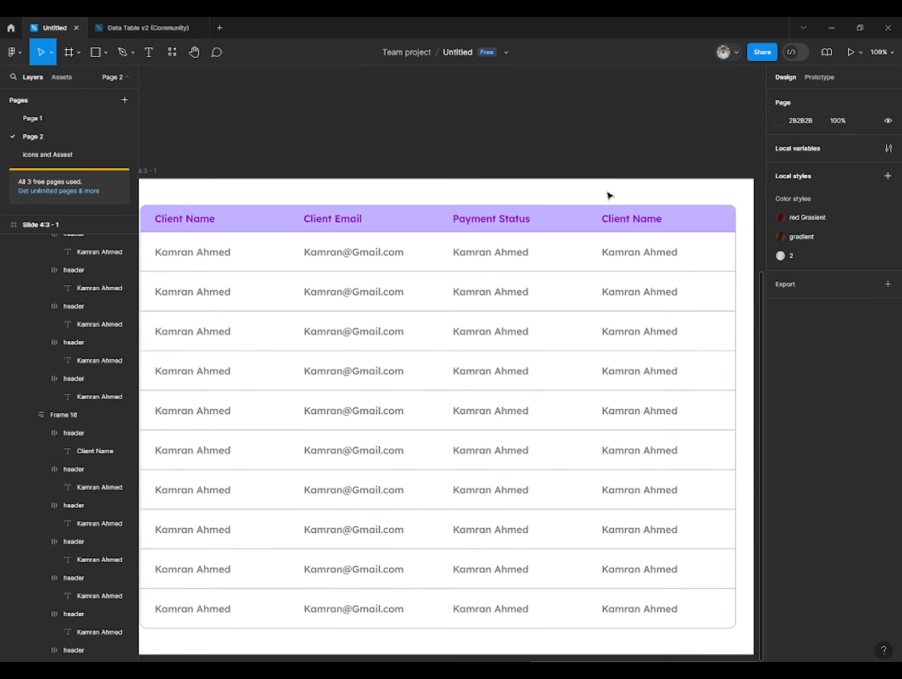
click(628, 222)
double_click(629, 222)
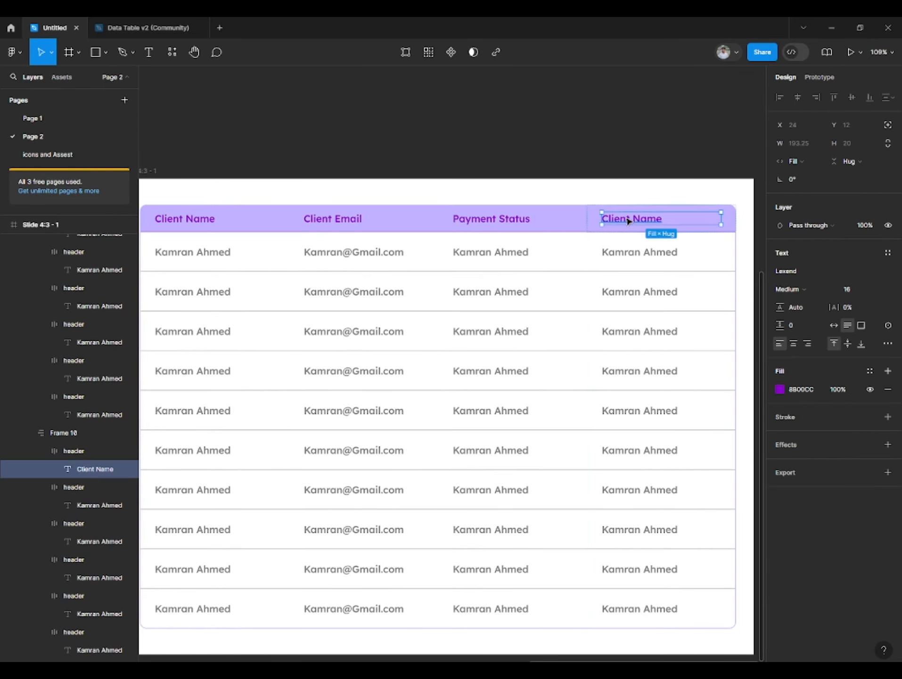
double_click(722, 219)
click(618, 176)
Try narrowing the Table frame to check the right-aligned header's behaviour, and undo the resize.
click(729, 273)
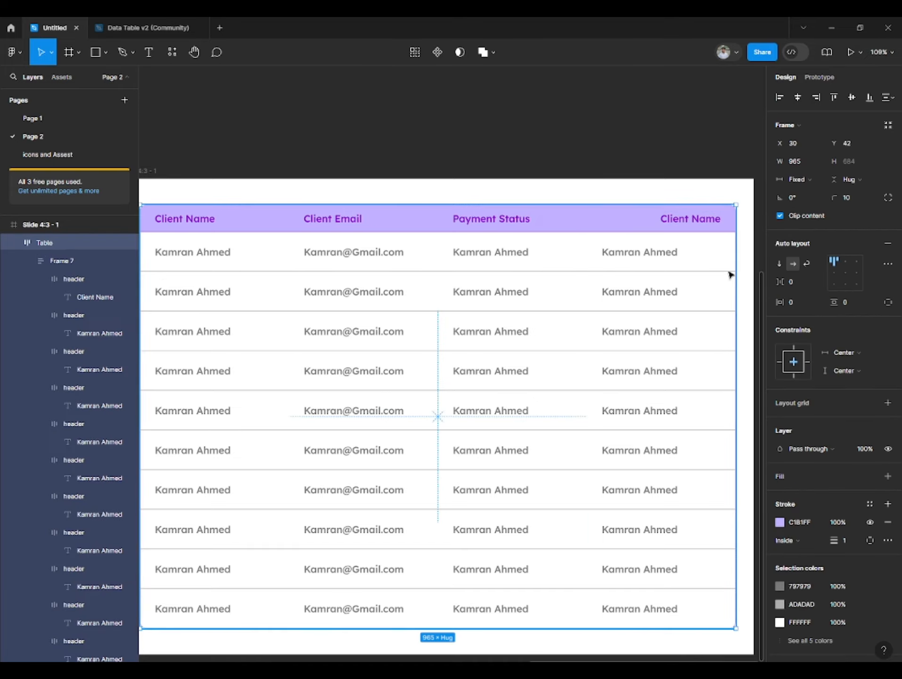
drag(730, 275, 377, 275)
key(ctrl+z)
Compare Fill and Hug widths on the fourth column's header text, and undo the last two width changes.
double_click(700, 226)
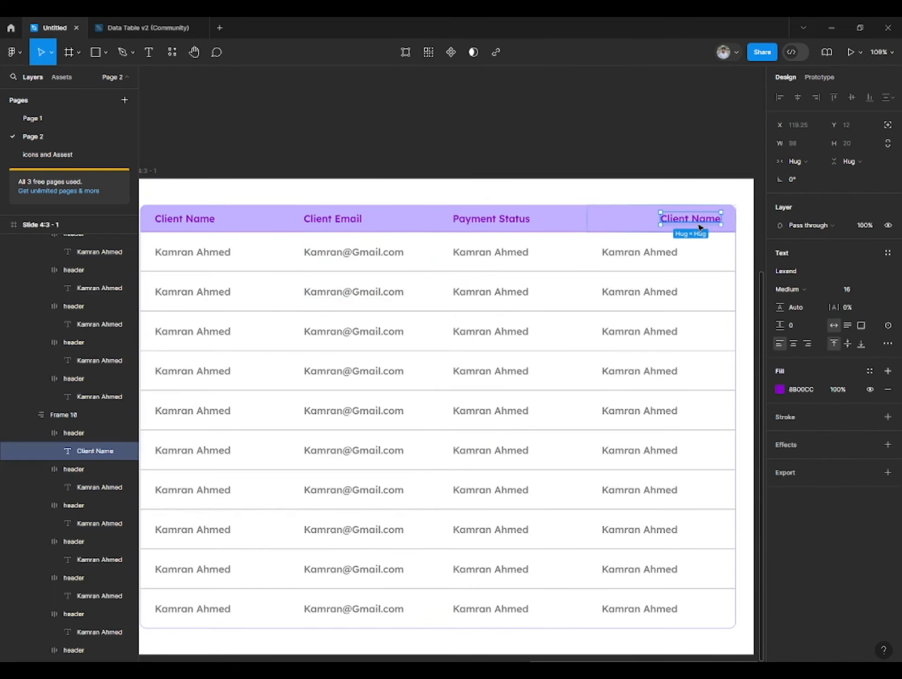
click(796, 161)
click(787, 175)
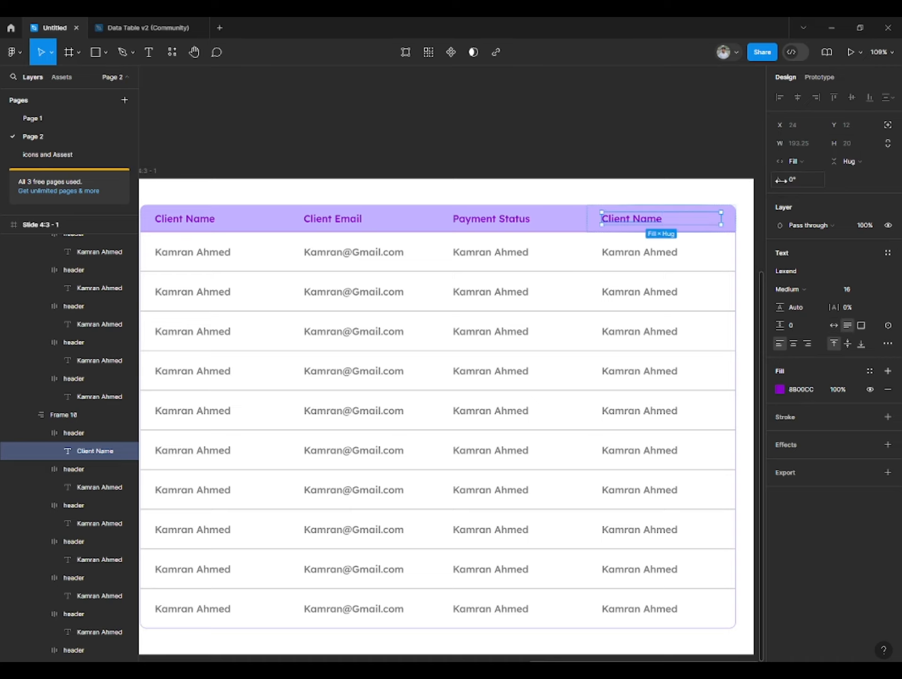
click(795, 162)
click(804, 149)
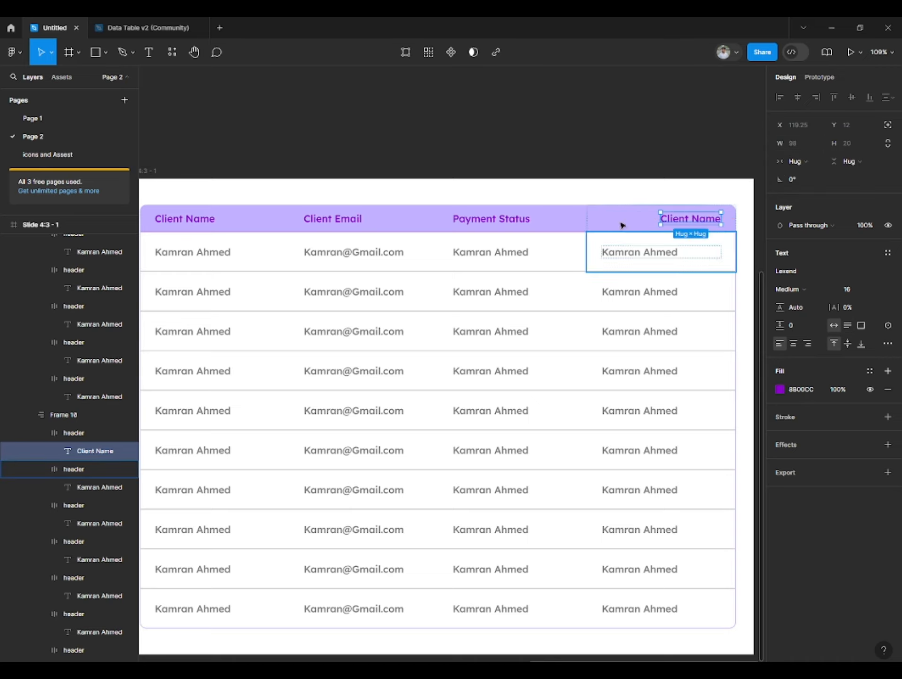
key(ctrl+z)
scroll(608, 166, down, 2)
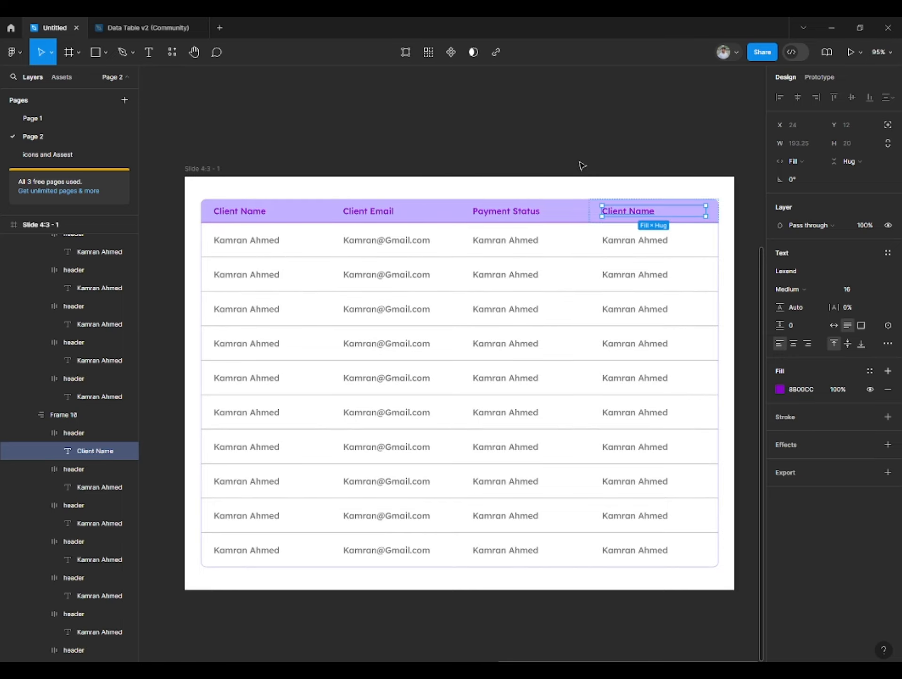
key(ctrl+z)
click(582, 165)
Set the width of all ten body texts in the fourth column to Hug contents.
click(707, 244)
drag(719, 231, 526, 232)
ctrl+click(440, 242)
ctrl+shift+click(441, 277)
ctrl+shift+click(446, 311)
ctrl+shift+click(446, 345)
ctrl+shift+click(445, 379)
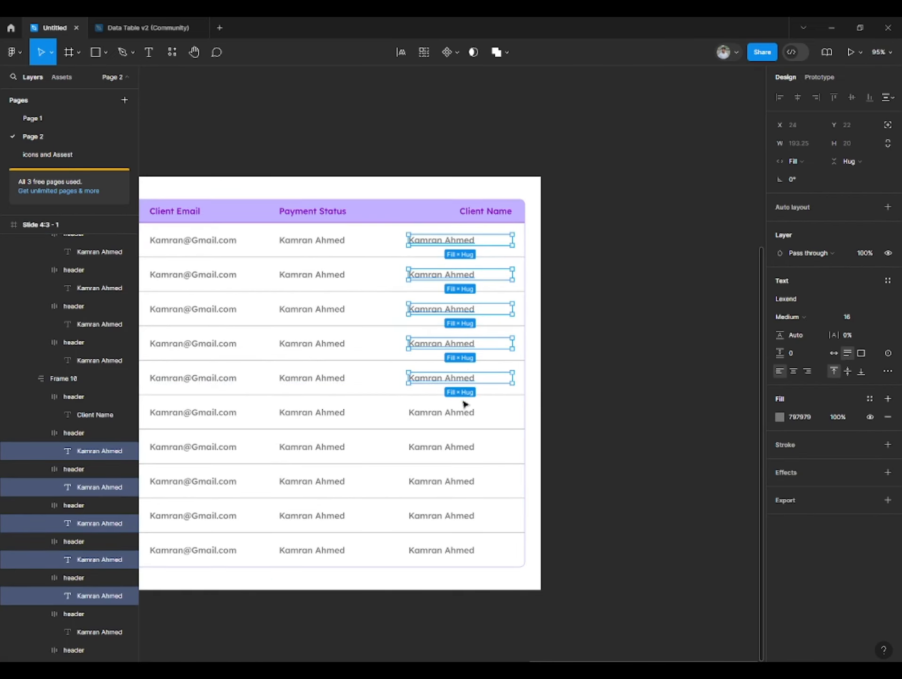
ctrl+shift+click(448, 413)
ctrl+shift+click(448, 448)
ctrl+shift+click(445, 482)
ctrl+shift+click(440, 517)
ctrl+shift+click(441, 551)
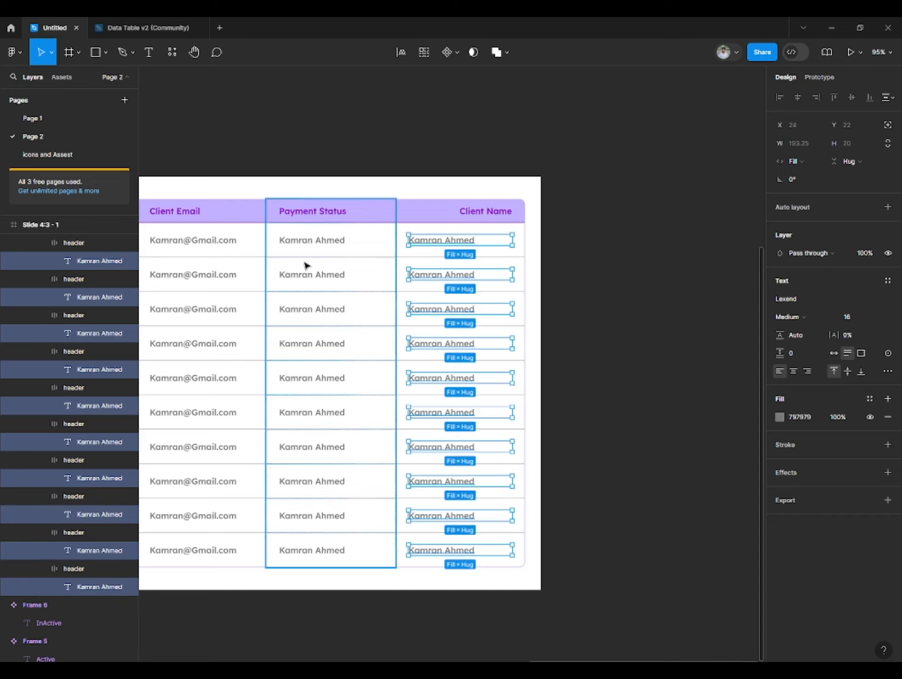
click(796, 161)
click(809, 144)
click(613, 208)
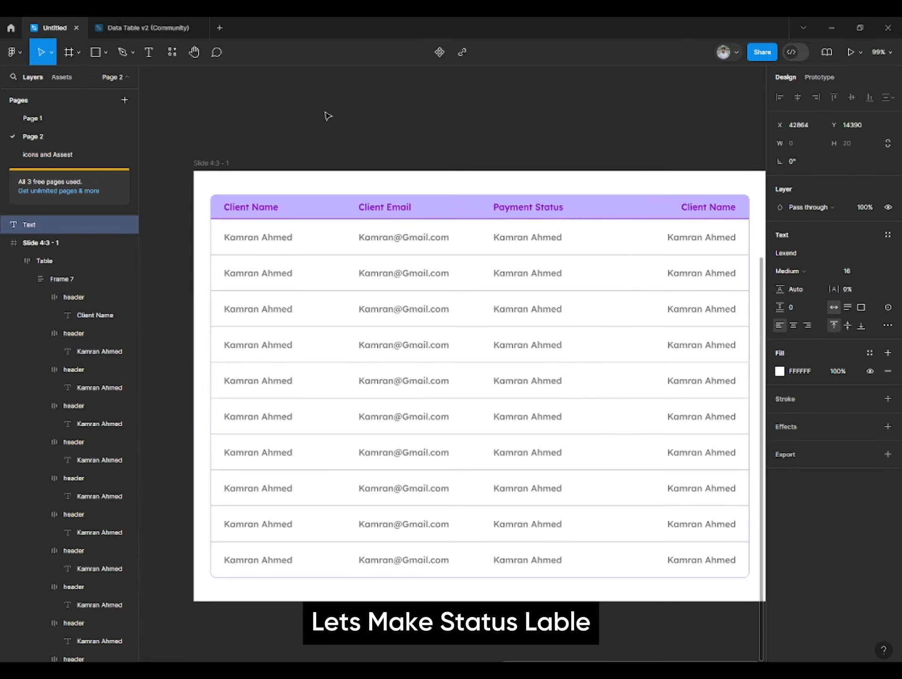
Add the text "Completed" above the slide and wrap it in an auto-layout frame.
text(Complet)
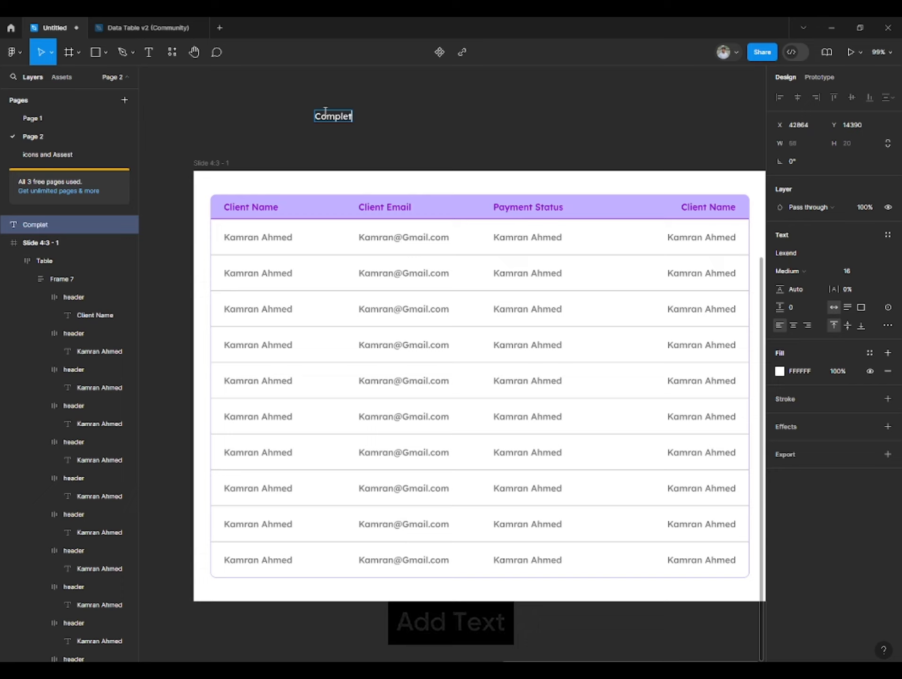
text(ed)
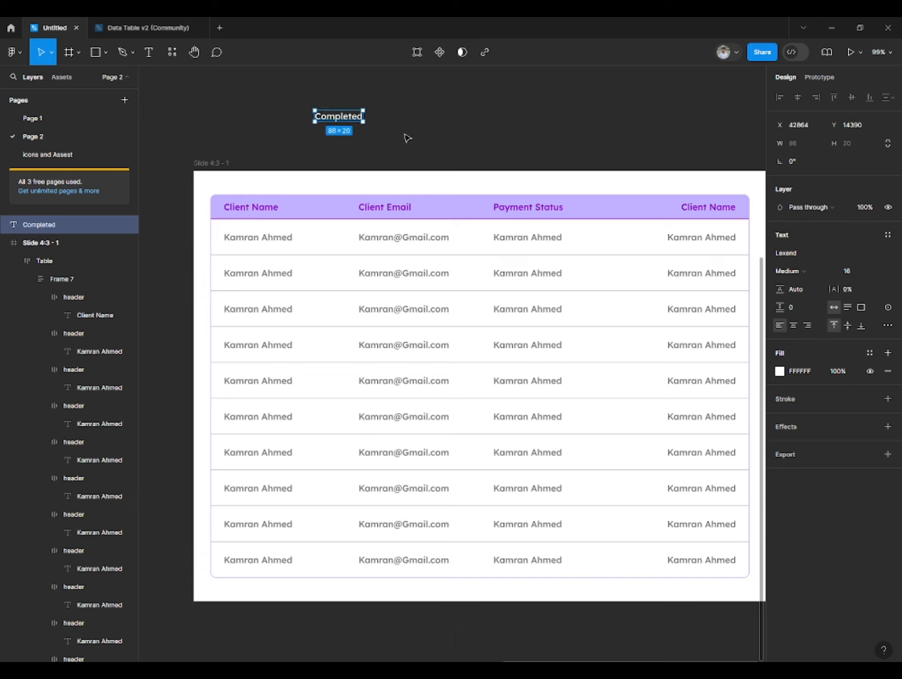
right_click(336, 121)
click(373, 313)
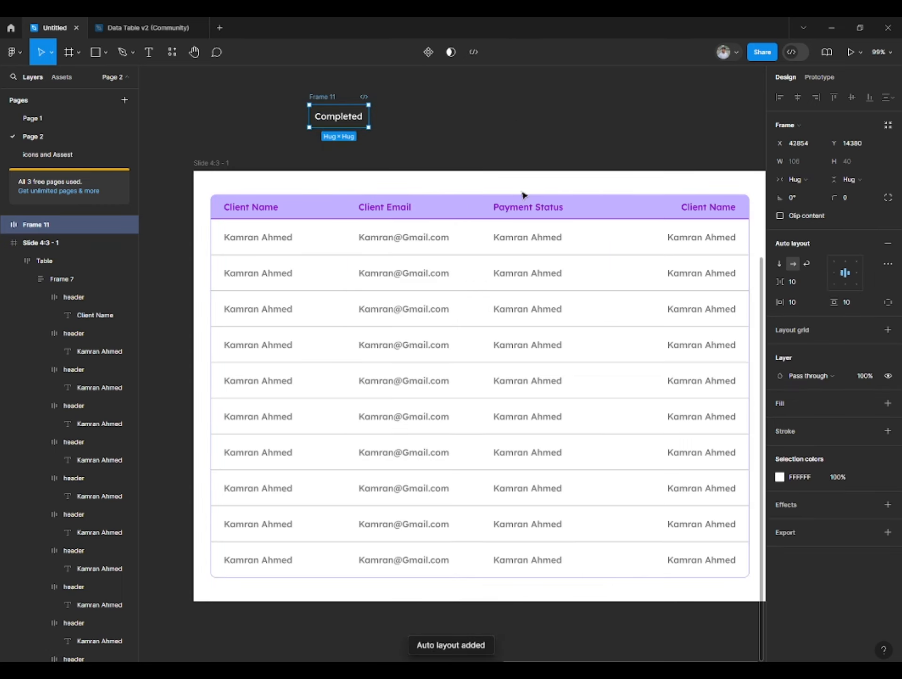
Add a fill to the "Completed" label's frame, trying light green 70FF7E and switching to dark green 00892F.
click(781, 404)
click(781, 421)
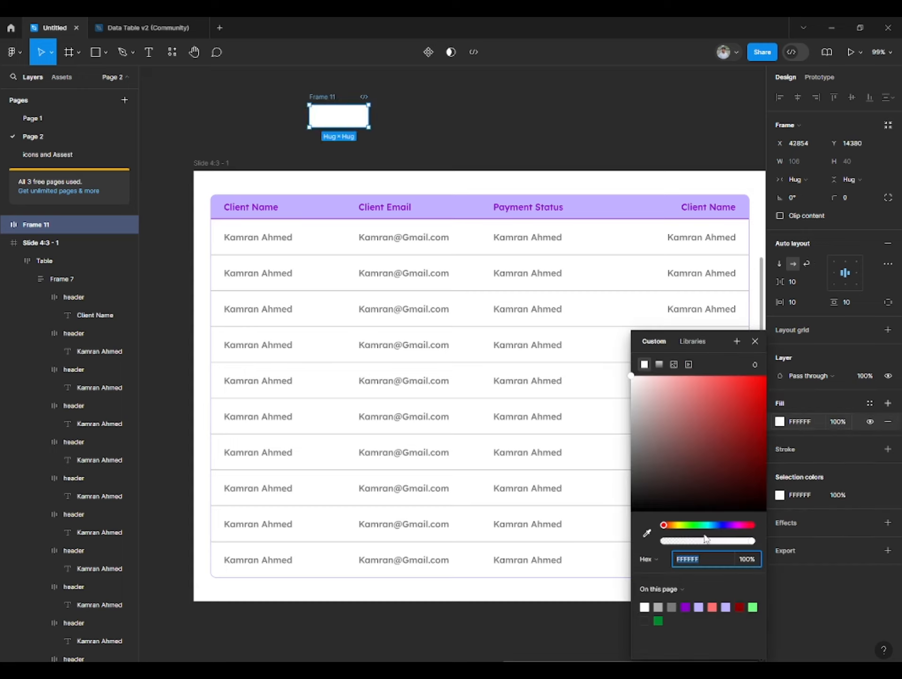
click(753, 607)
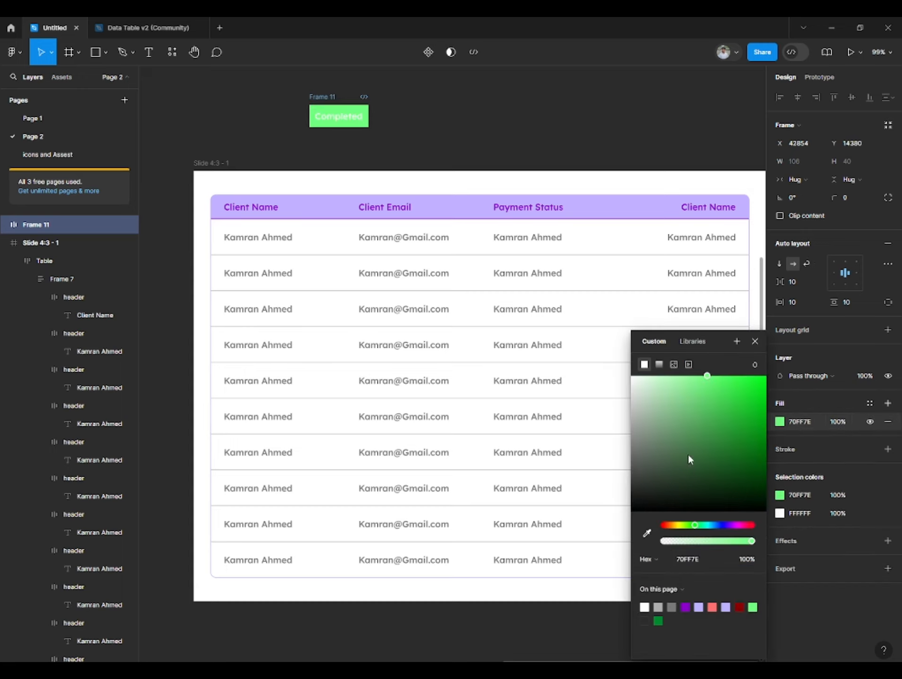
click(779, 495)
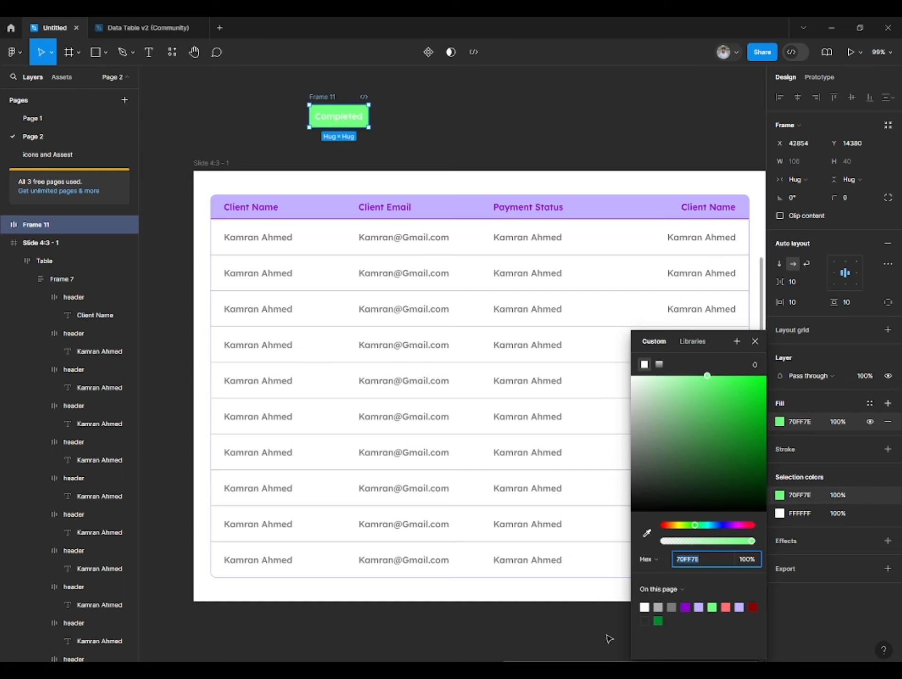
click(659, 618)
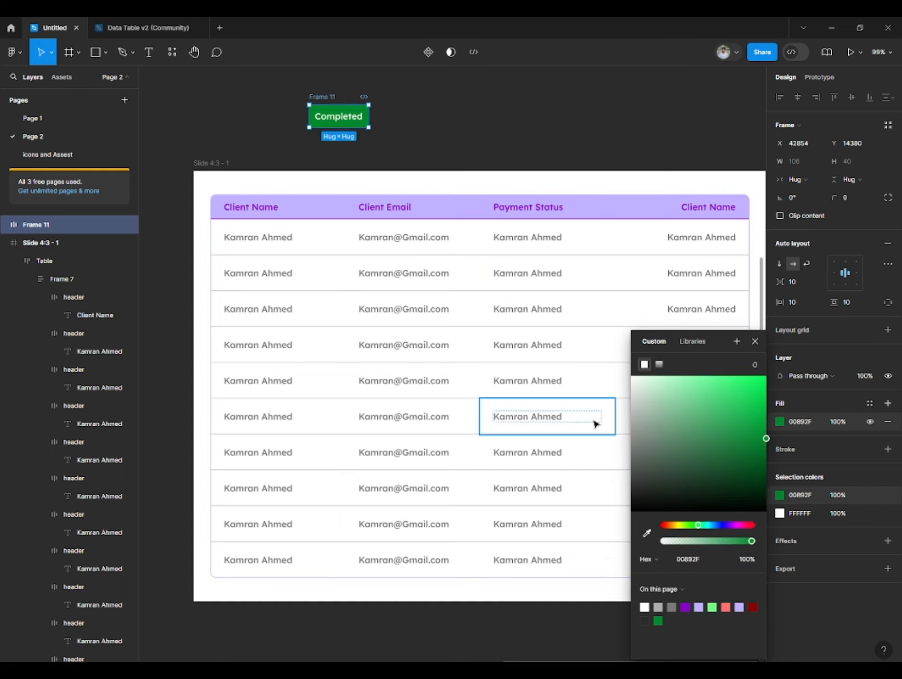
Undo the label frame's dark green fill and set the "Completed" text color to 00892F.
key(ctrl+z)
key(ctrl+z)
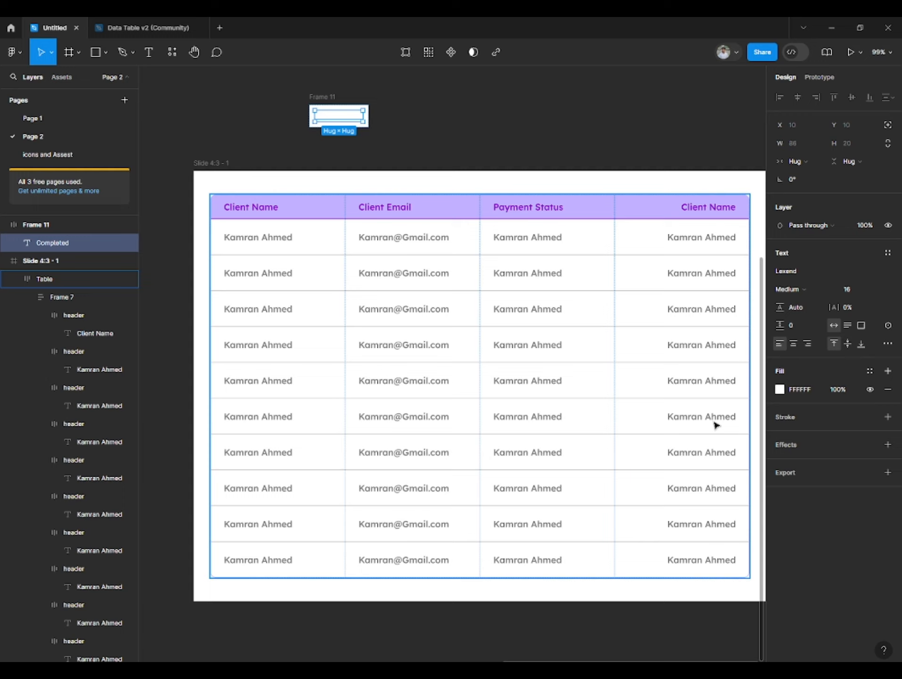
click(779, 389)
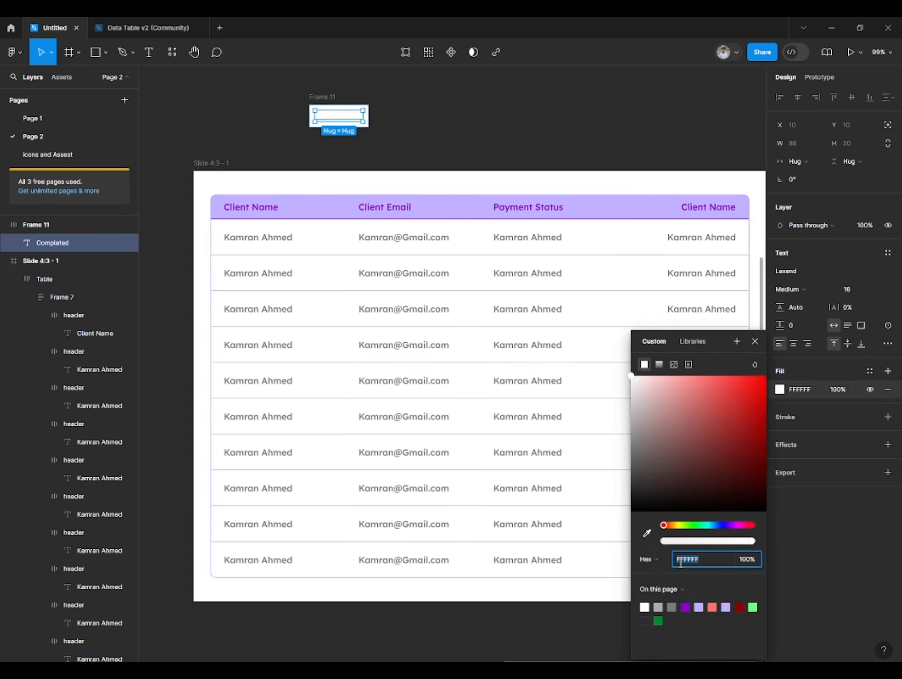
click(659, 620)
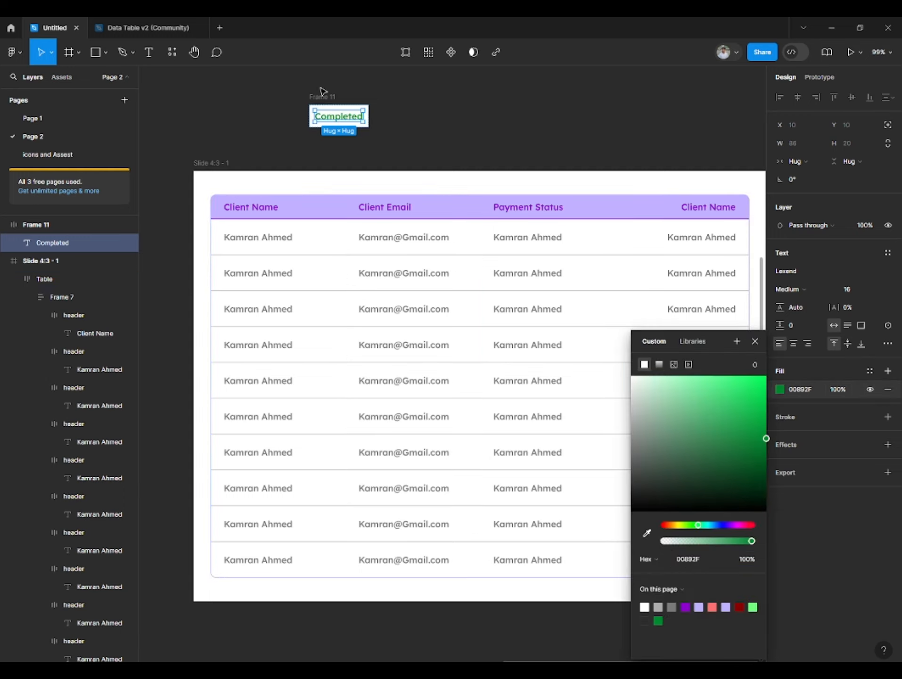
Fill the "Completed" label's frame with light green 70FF7E and set its corner radius to 20.
click(441, 130)
click(329, 121)
click(323, 98)
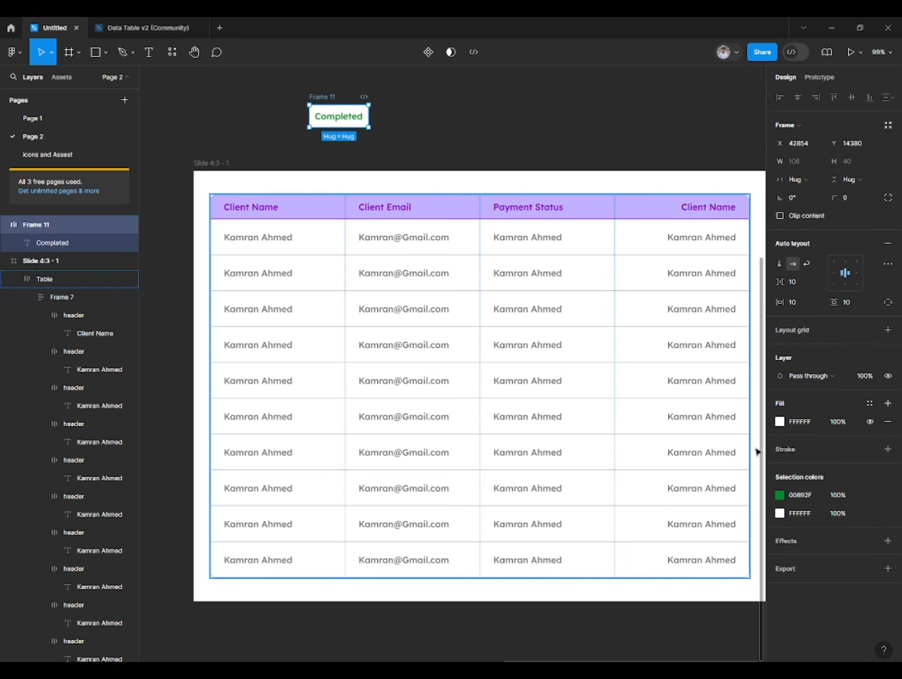
click(780, 421)
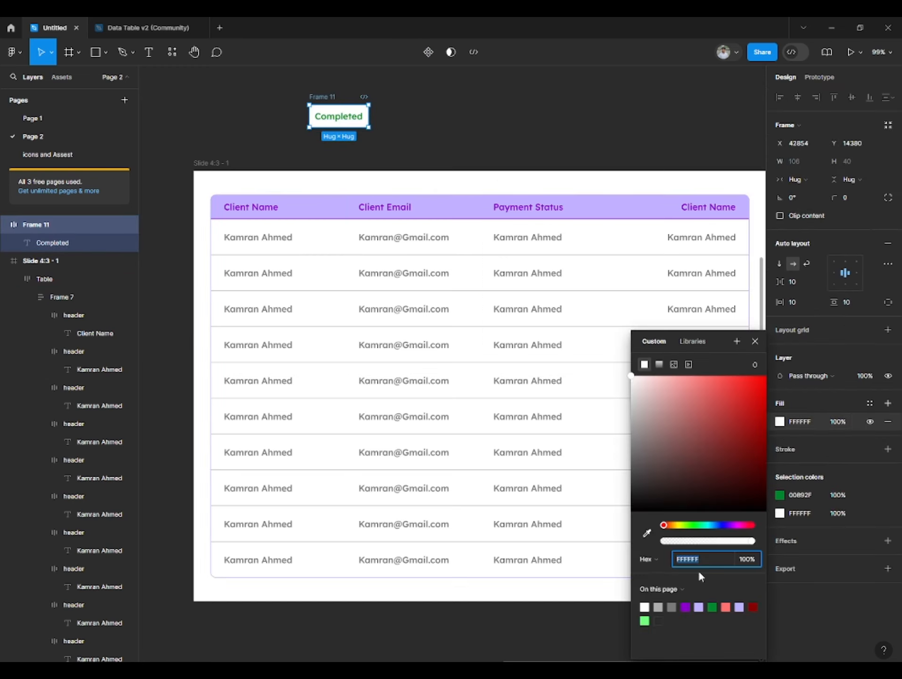
click(645, 620)
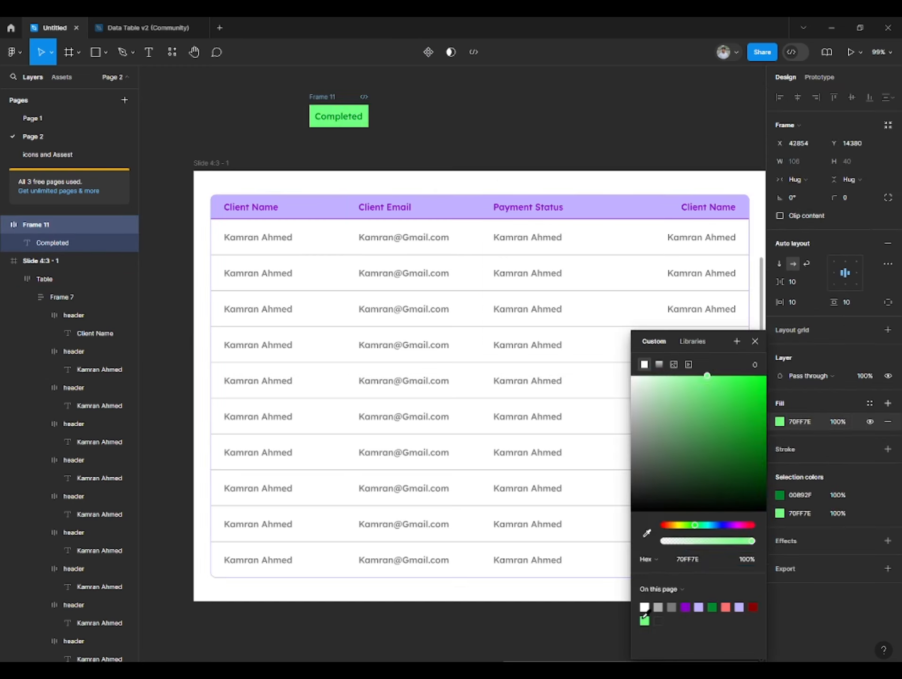
click(849, 197)
text(20)
key(Return)
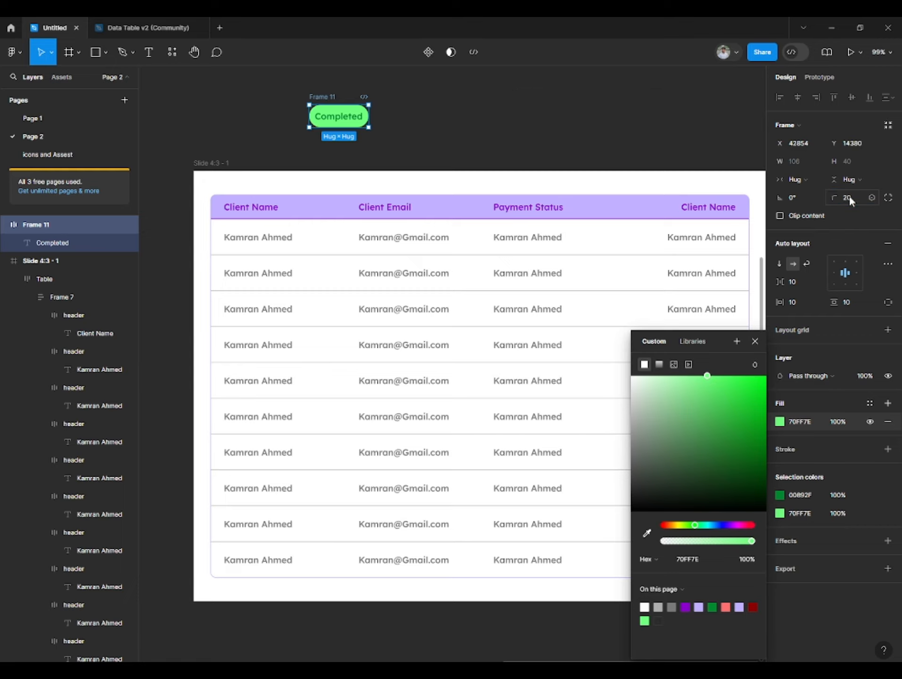
click(489, 135)
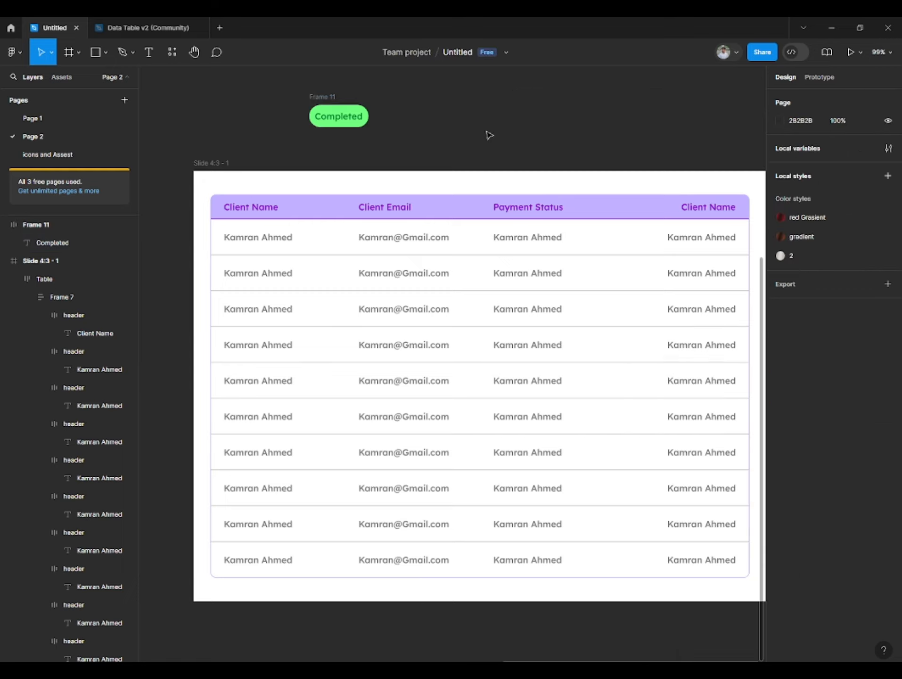
Duplicate the "Completed" label beside the original and change the copy's text to "InCompleted".
click(311, 109)
drag(329, 114, 408, 114)
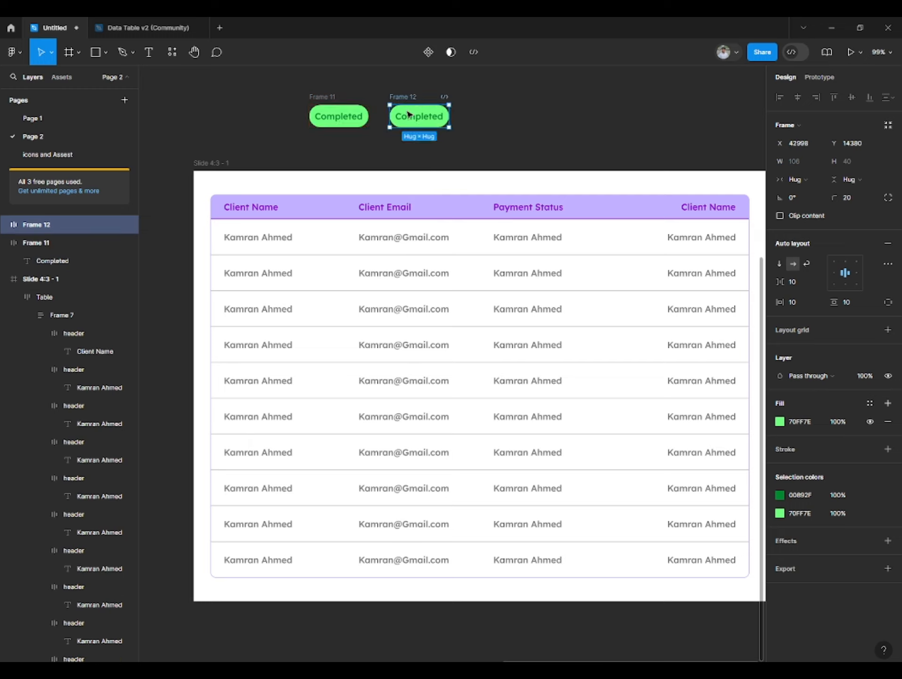
double_click(418, 118)
double_click(419, 117)
text(In)
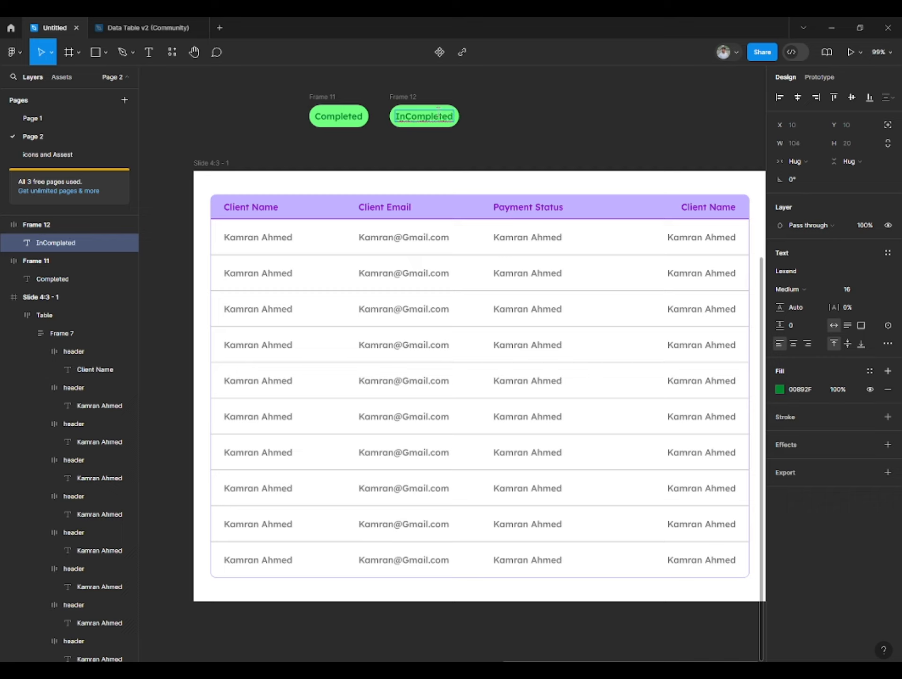
key(Escape)
Recolor the "InCompleted" label with an FF7070 frame fill and dark red 890000 text.
click(399, 97)
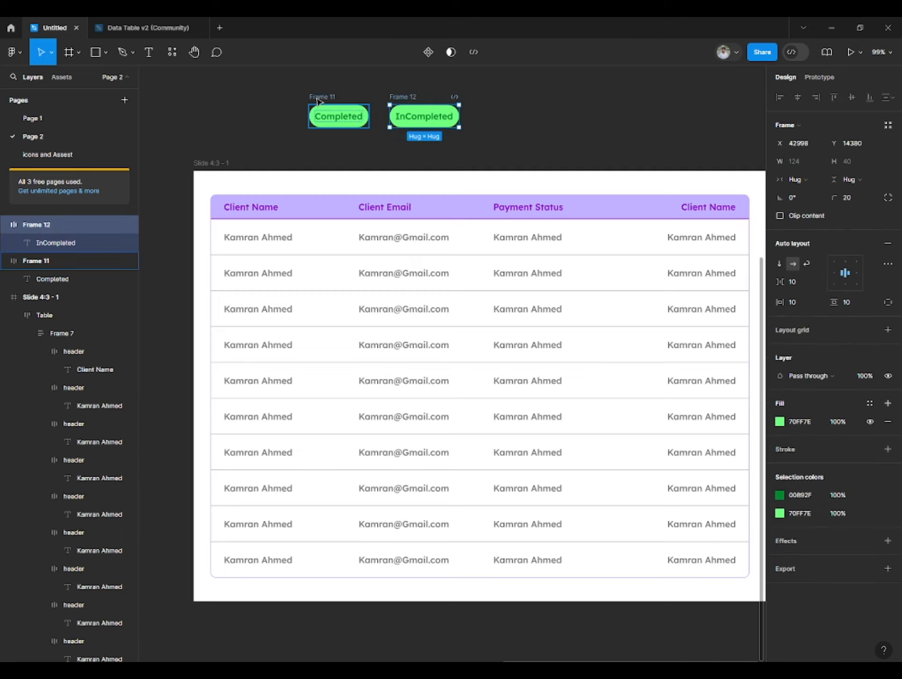
shift+click(316, 99)
click(271, 106)
click(427, 114)
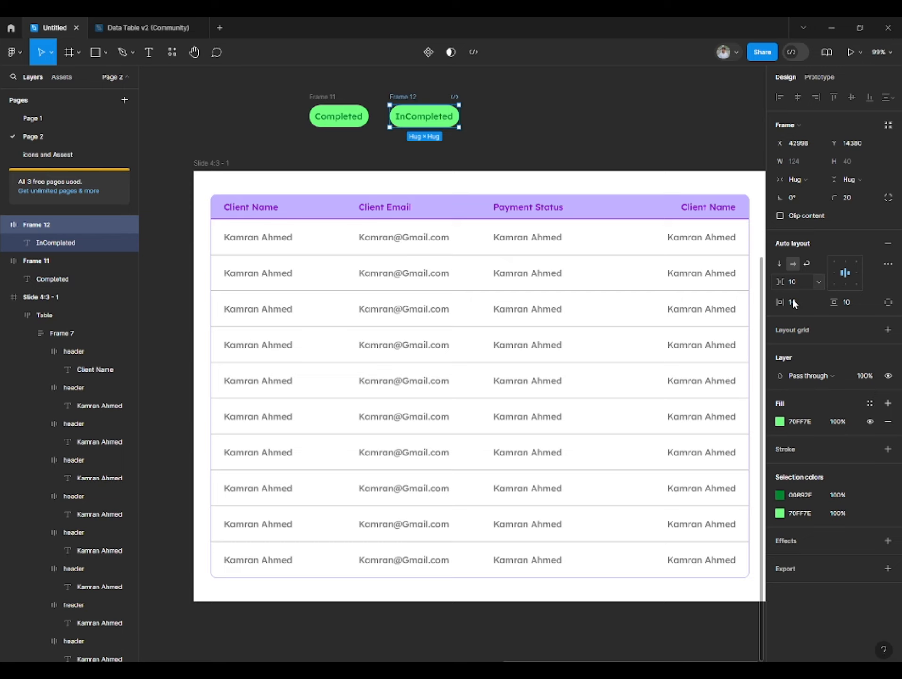
click(781, 423)
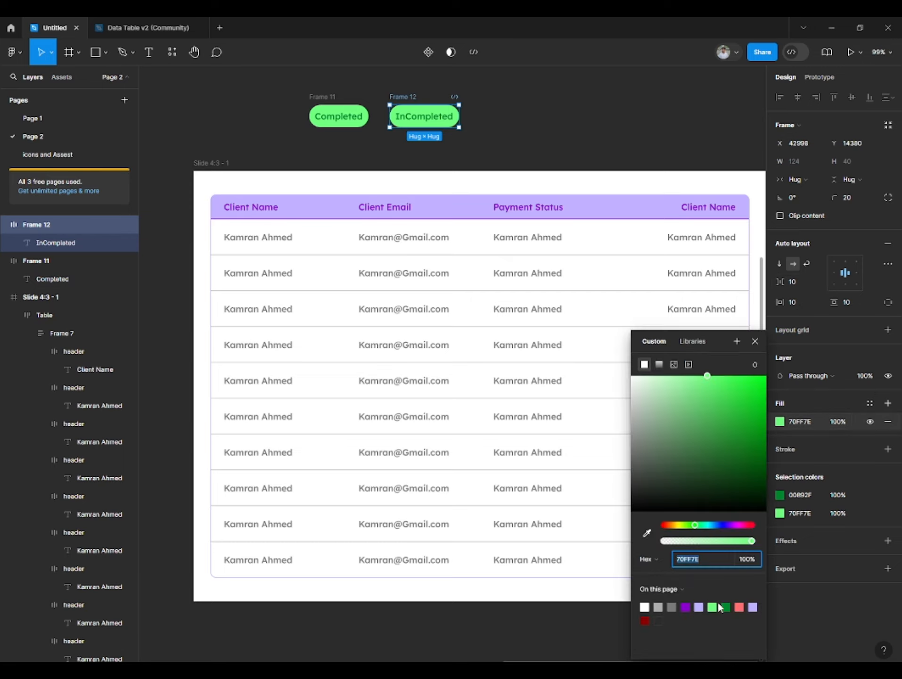
click(740, 606)
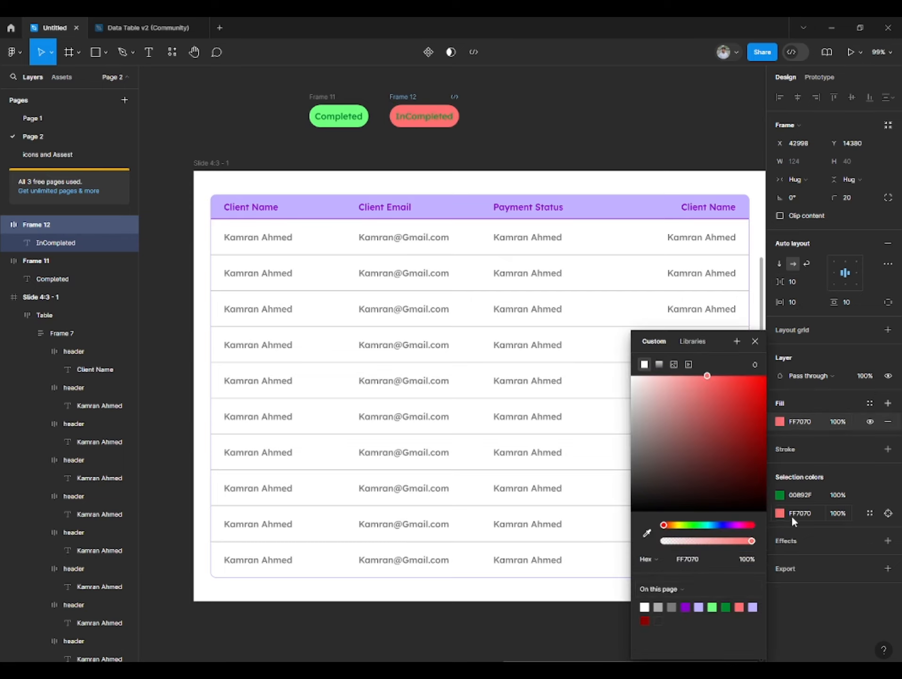
click(780, 494)
click(645, 620)
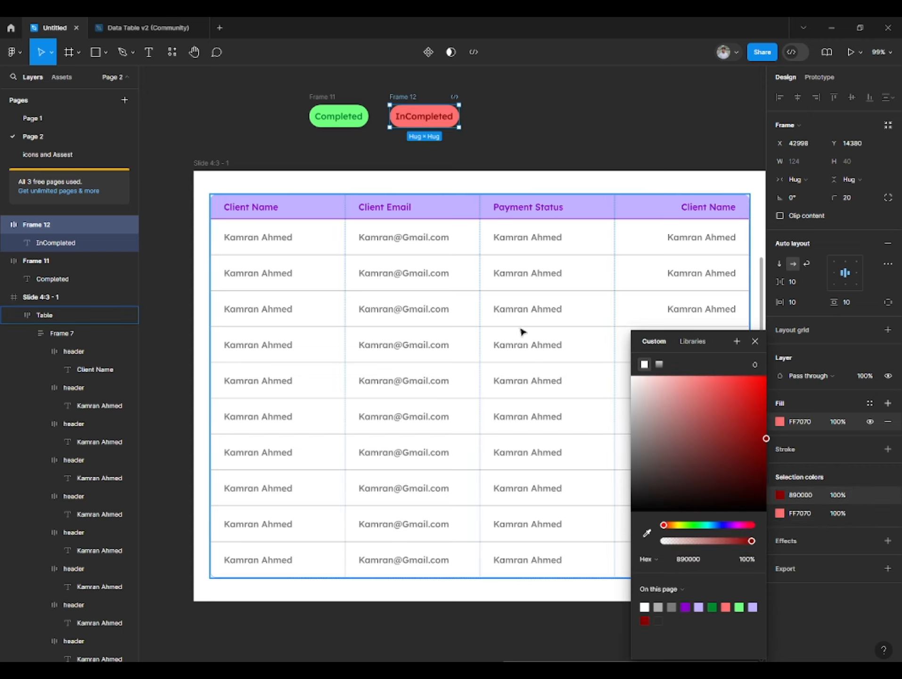
click(562, 117)
Convert the "Completed" and "InCompleted" label frames into separate components.
click(386, 101)
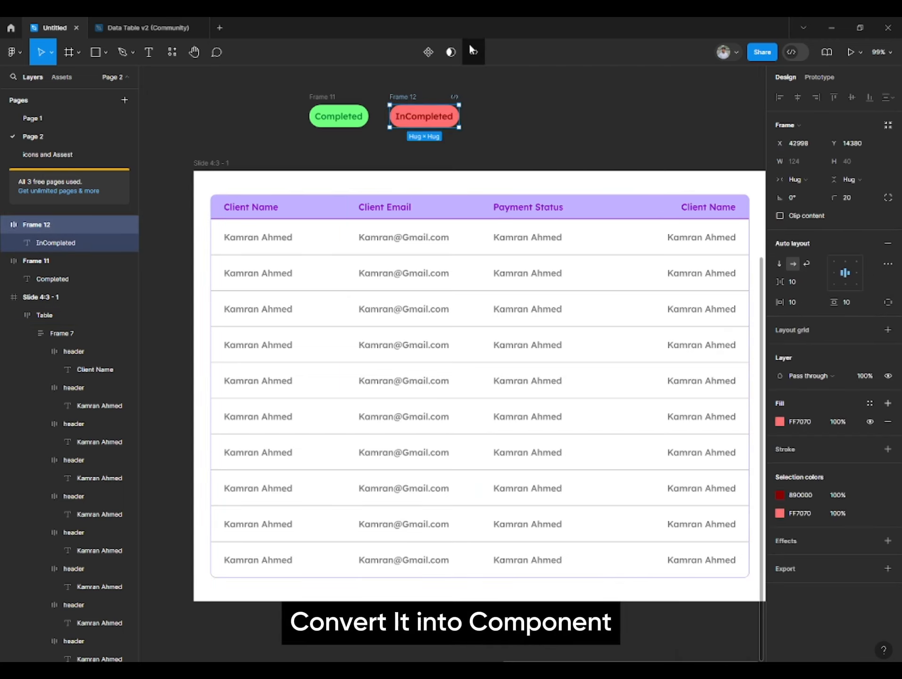
click(325, 98)
click(435, 55)
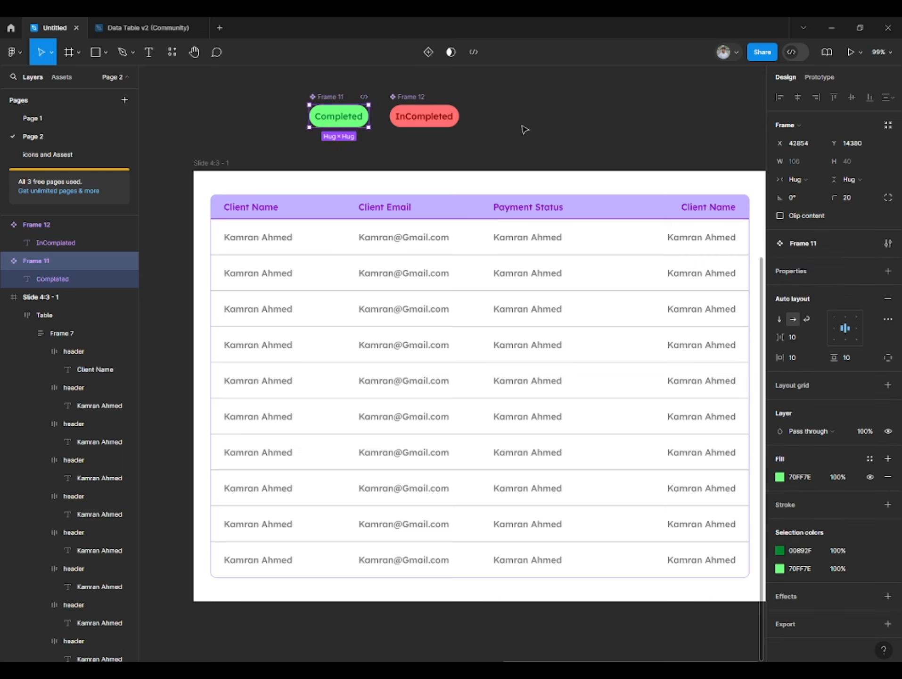
click(564, 113)
Place a "Completed" component instance in the first Payment Status body cell and an "InCompleted" instance in the second.
scroll(466, 125, down, 2)
scroll(469, 128, down, 2)
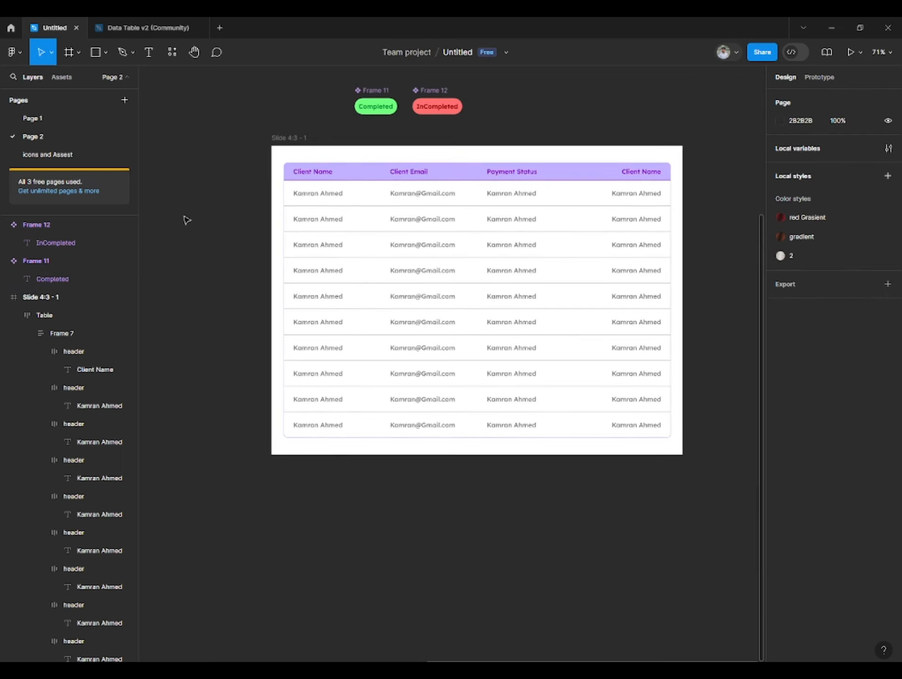
click(62, 77)
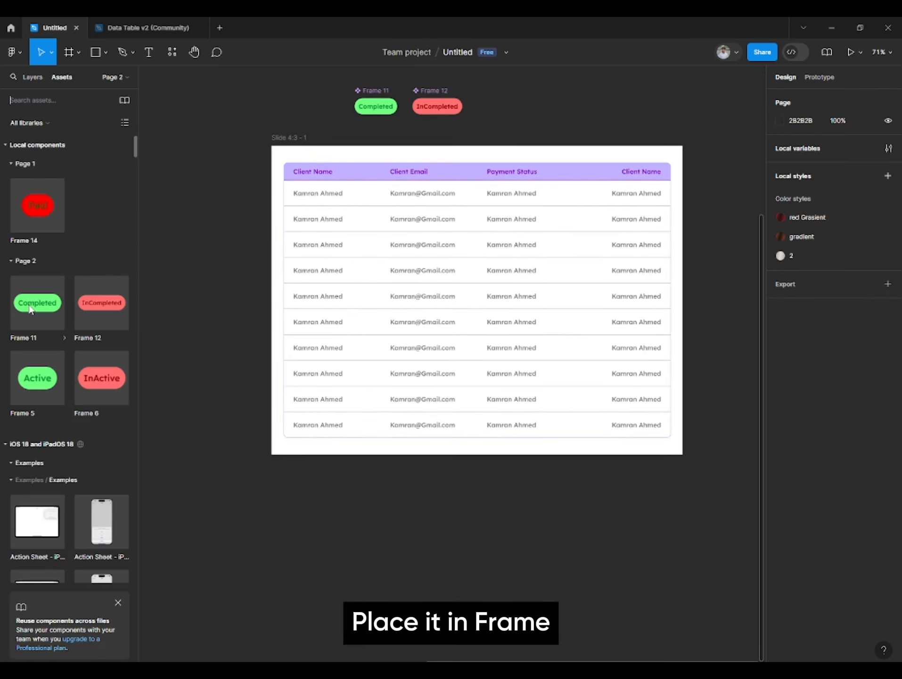
drag(31, 309, 543, 194)
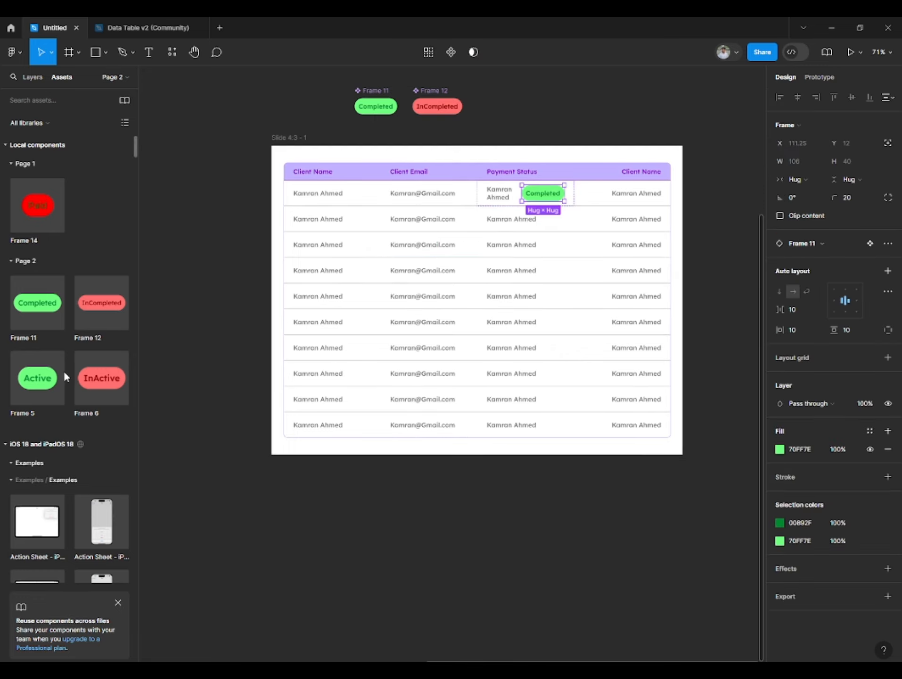
drag(101, 302, 542, 227)
scroll(542, 230, up, 2)
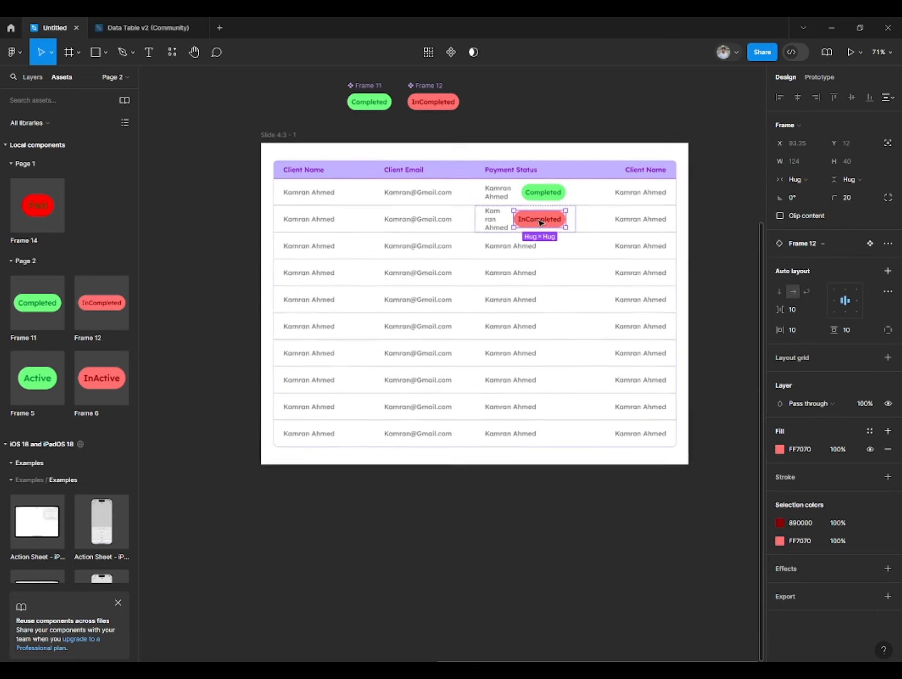
Try pasting the "Completed" label with its first-row instance and the Payment Status cells of body rows 4 to 10 selected, and undo it.
click(541, 193)
click(542, 193)
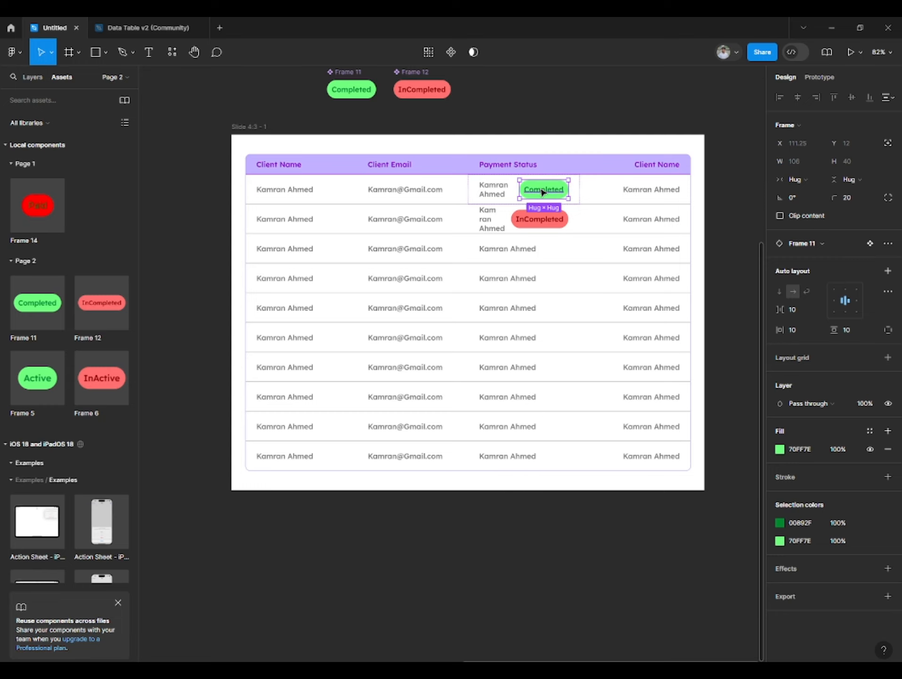
shift+click(547, 280)
shift+click(547, 309)
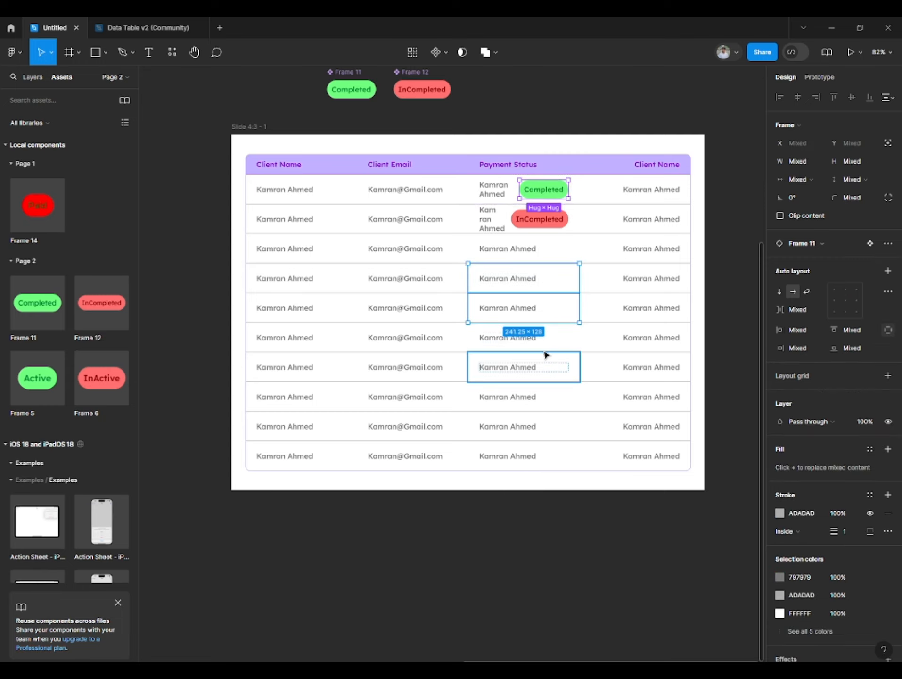
shift+click(546, 337)
shift+click(546, 363)
shift+click(546, 399)
shift+click(546, 426)
shift+click(546, 450)
key(ctrl+v)
key(ctrl+z)
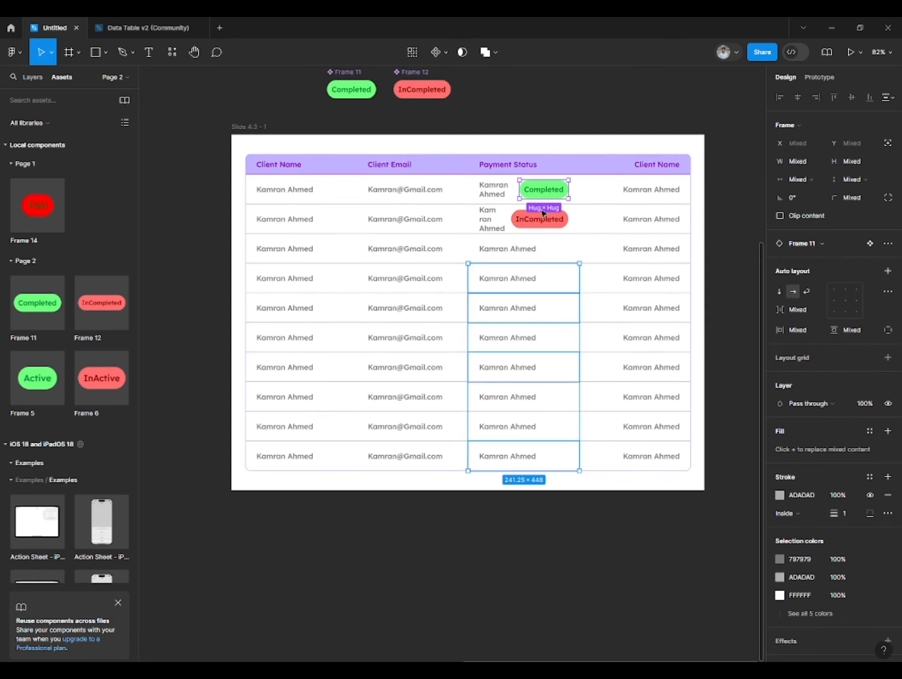
Try pasting the label with only the Payment Status cells of body rows 4 to 10 selected, and undo it.
click(554, 283)
shift+click(557, 309)
shift+click(556, 338)
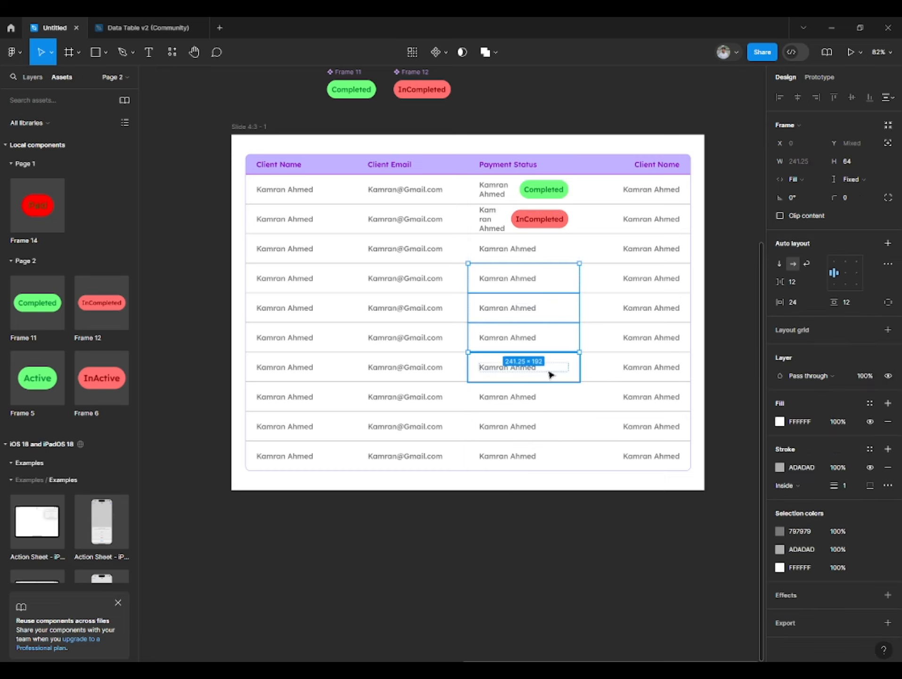
shift+click(550, 374)
shift+click(550, 398)
shift+click(549, 427)
shift+click(548, 453)
key(ctrl+v)
key(ctrl+z)
click(519, 143)
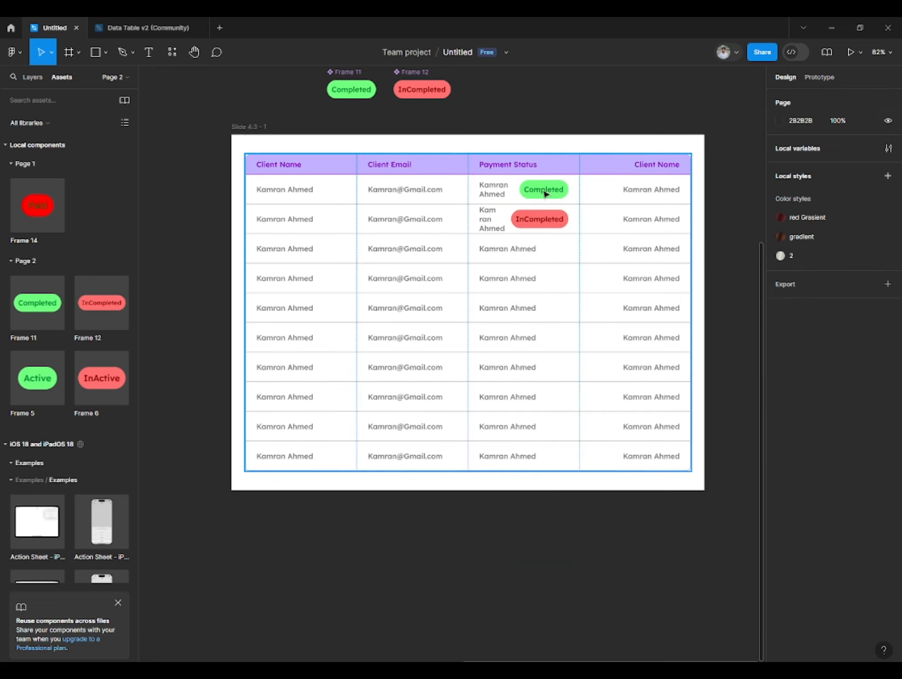
Copy the "Completed" label into the Payment Status cells of body rows 3, 5, 6, 9 and 10, ahead of the cell text.
double_click(545, 194)
double_click(545, 194)
double_click(546, 194)
click(553, 252)
shift+click(555, 279)
shift+click(558, 307)
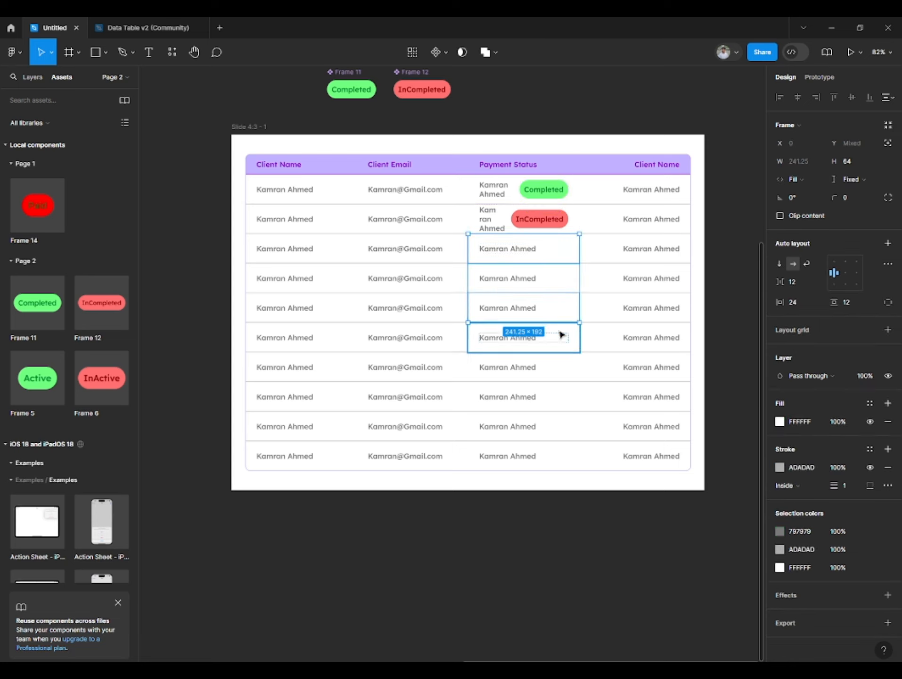
shift+click(562, 338)
shift+click(554, 429)
shift+click(556, 460)
key(ctrl+v)
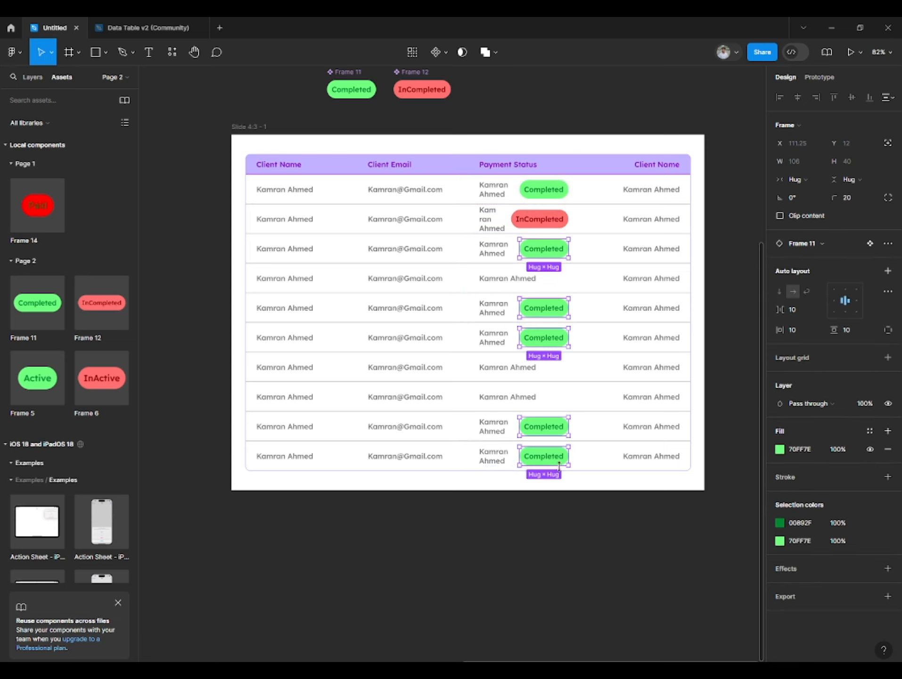
key(Left)
click(470, 140)
Copy the "InCompleted" label into the Payment Status cells of body rows 4, 7 and 8, ahead of the cell text.
double_click(533, 228)
double_click(531, 227)
double_click(531, 228)
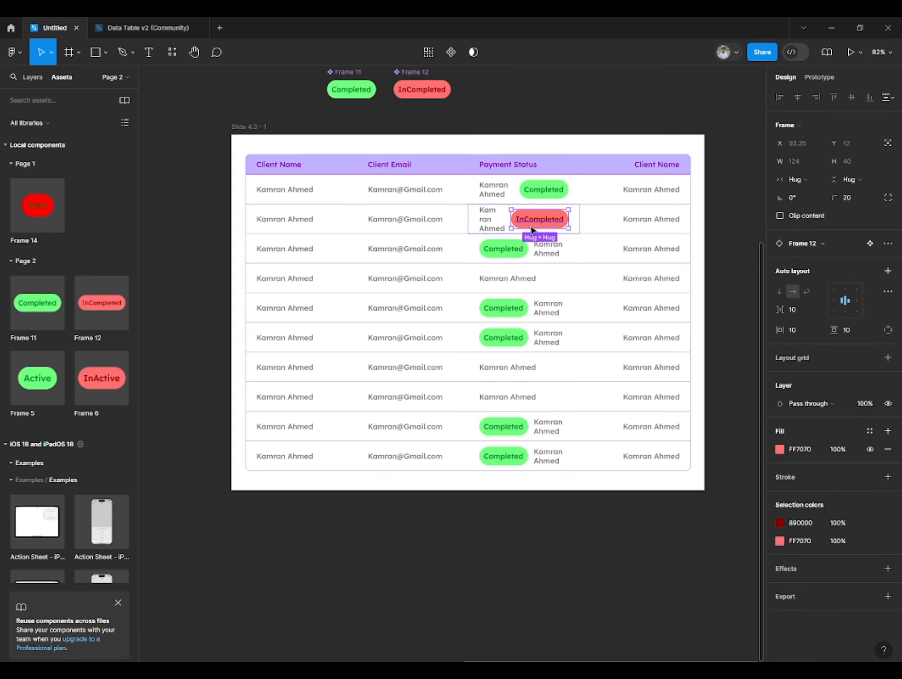
key(ctrl+c)
click(542, 278)
shift+click(541, 375)
shift+click(541, 402)
key(ctrl+v)
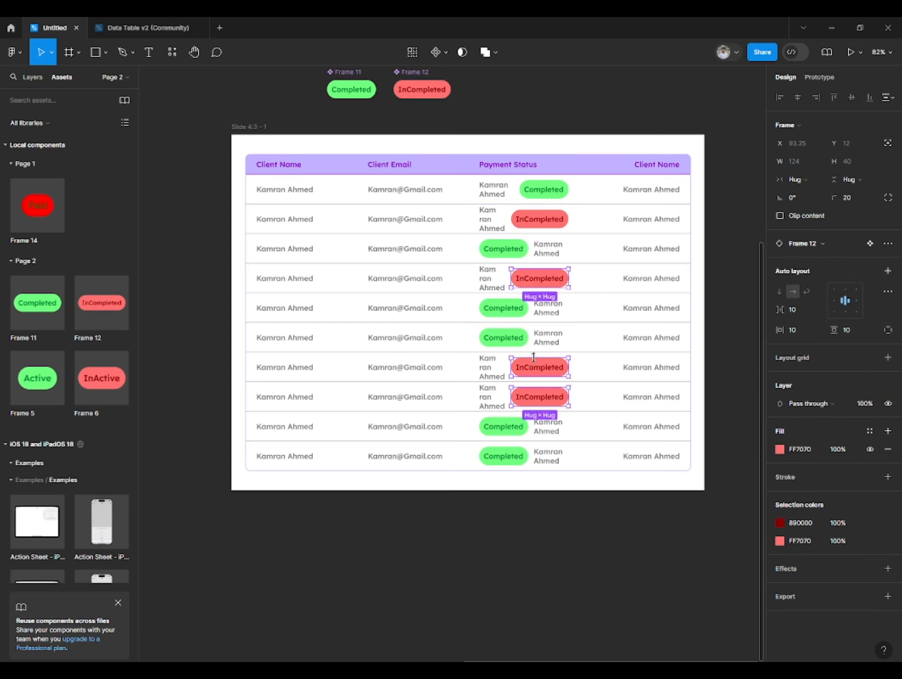
key(Left)
Move the status labels in the first two body rows ahead of their cell texts.
click(533, 195)
shift+click(533, 221)
key(Left)
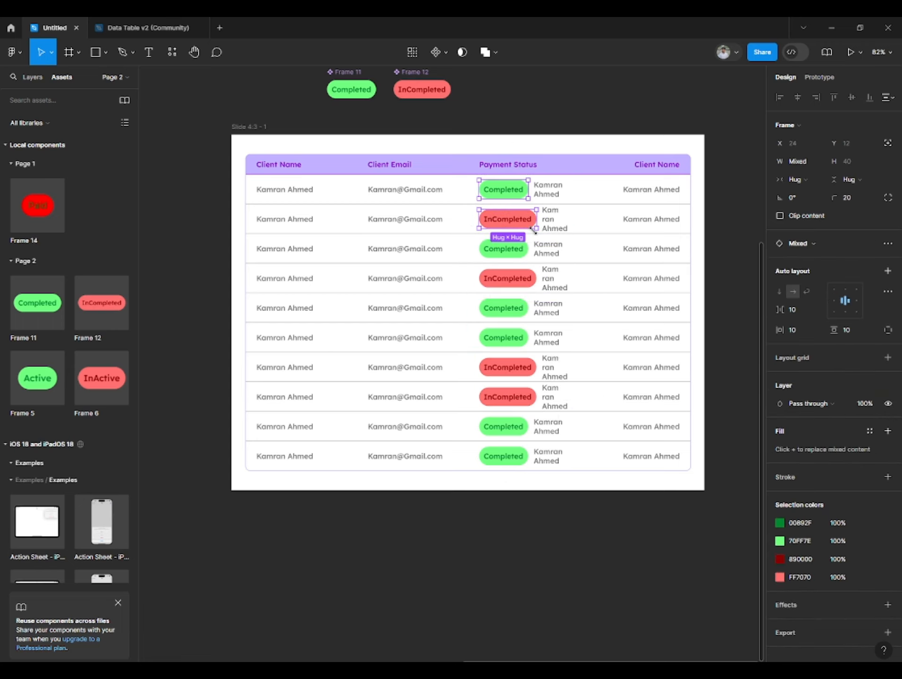
click(515, 77)
Delete the placeholder name texts from all ten Payment Status body cells, leaving only the status labels.
ctrl+click(552, 193)
ctrl+shift+click(558, 227)
ctrl+shift+click(554, 252)
ctrl+shift+click(554, 286)
ctrl+shift+click(553, 311)
ctrl+shift+click(553, 340)
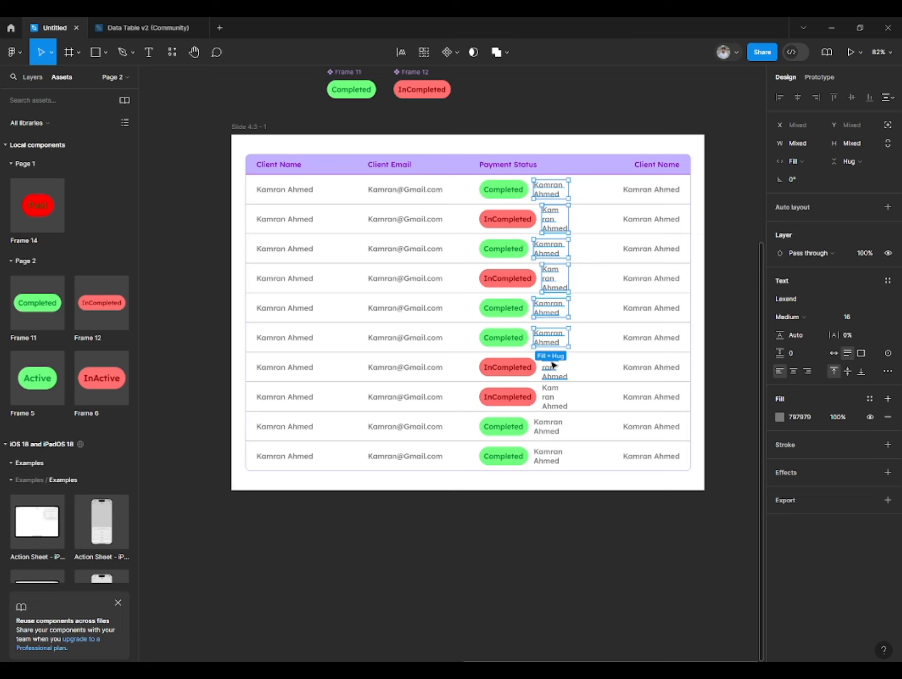
key(Delete)
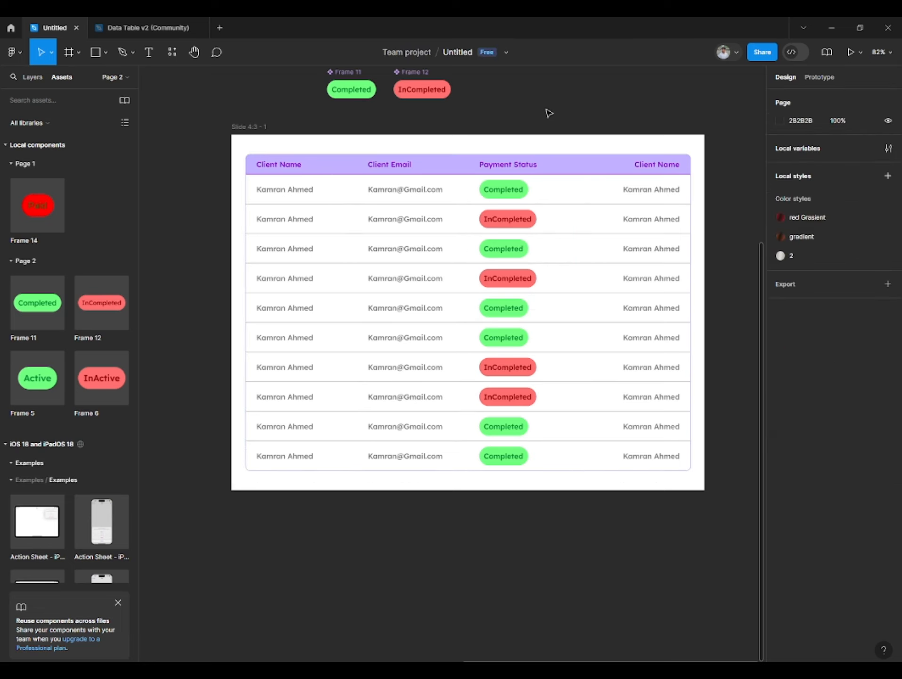
Change the fourth column's header text to "Action".
scroll(535, 137, up, 3)
ctrl+click(621, 154)
text(Action)
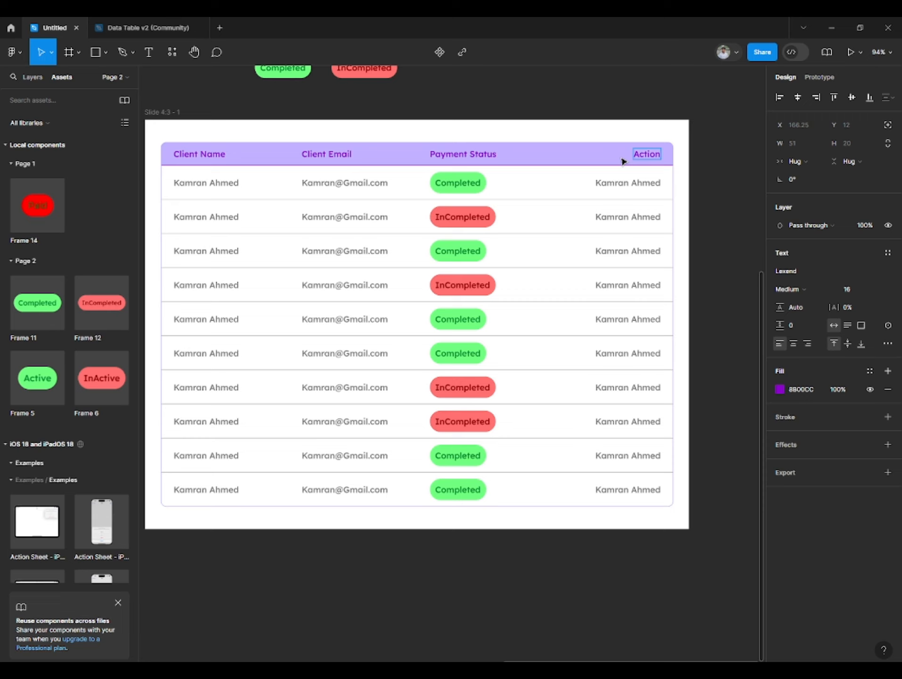
click(613, 105)
click(613, 105)
scroll(574, 188, down, 3)
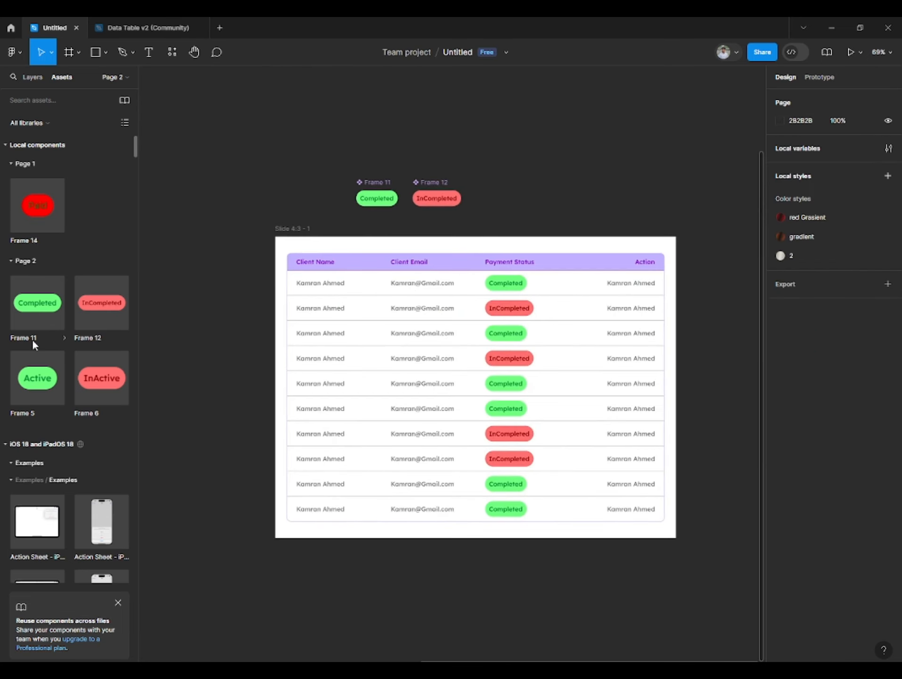
Use the Iconify plugin to find "delete" and "Edit" icons and place a solid trash icon and a pencil icon above the table.
click(172, 52)
click(198, 179)
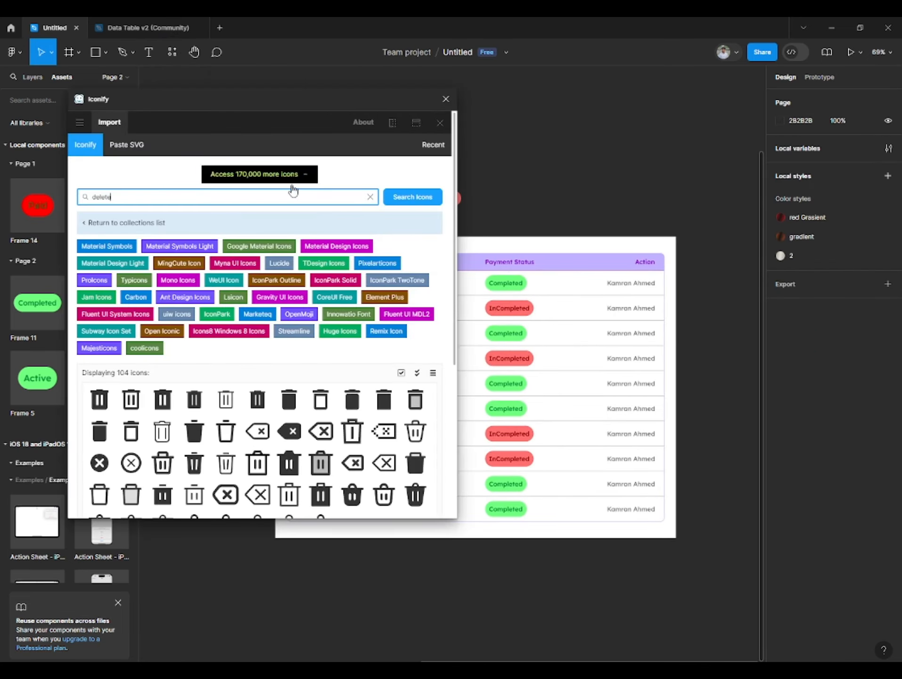
click(321, 403)
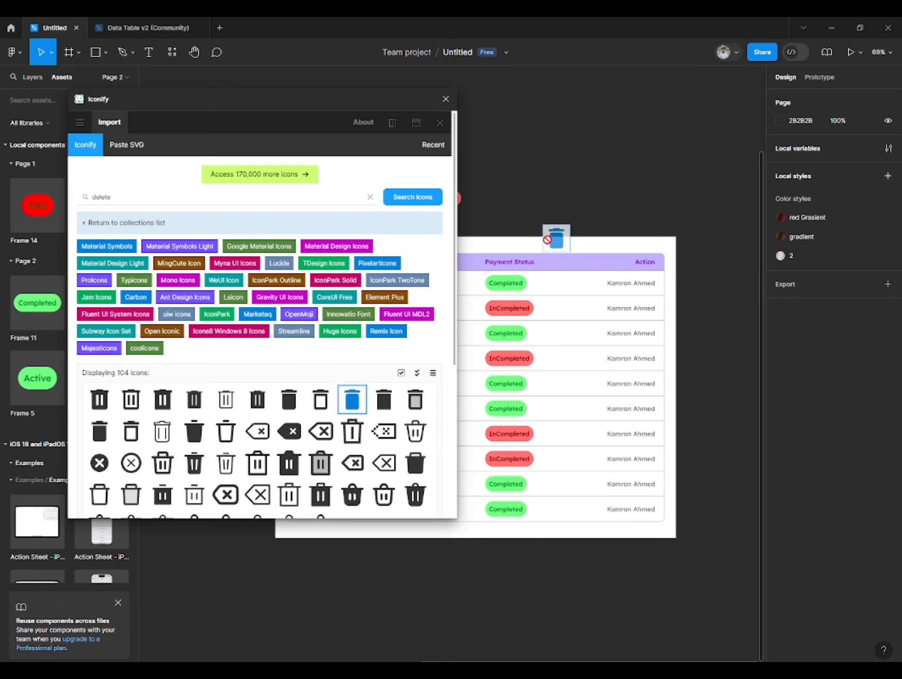
text(EDit)
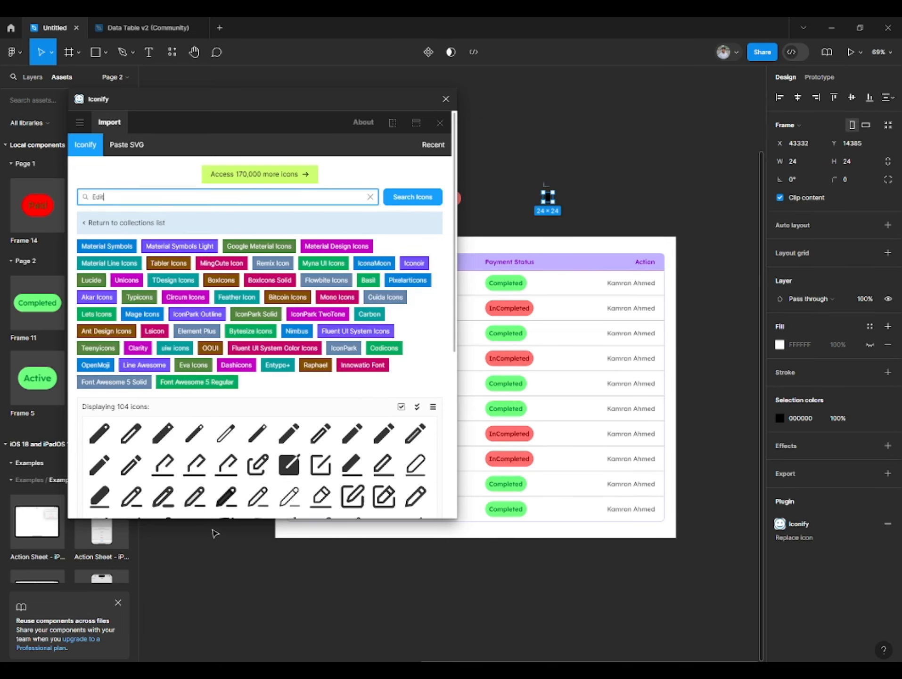
mouse_move(352, 433)
mouse_down()
mouse_move(616, 262)
mouse_move(584, 179)
mouse_up()
click(446, 99)
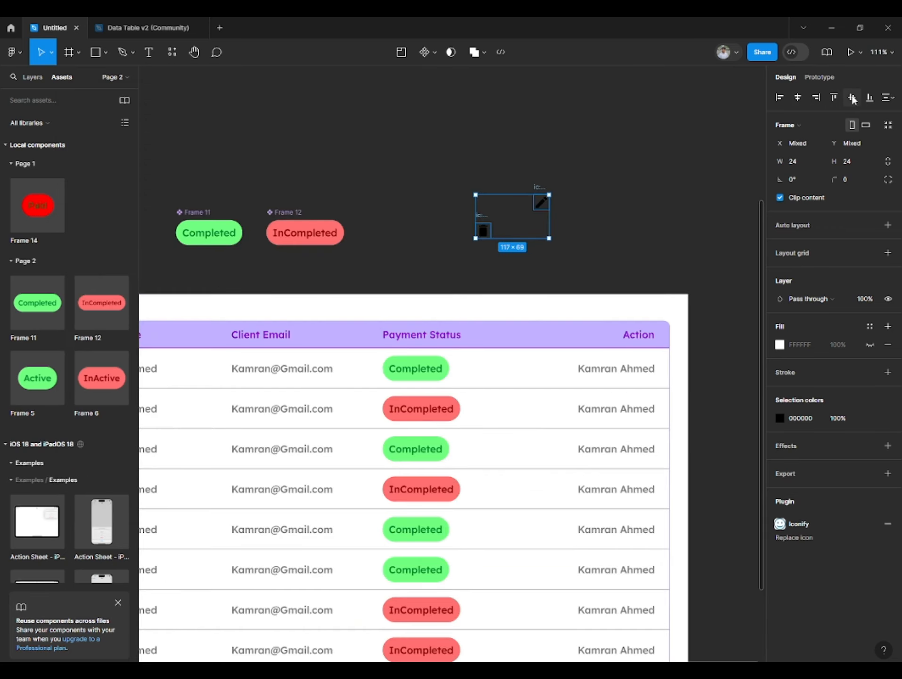
Vertically centre the two icons, wrap them in a horizontal auto layout with 11 spacing and colour them FF0000.
click(853, 98)
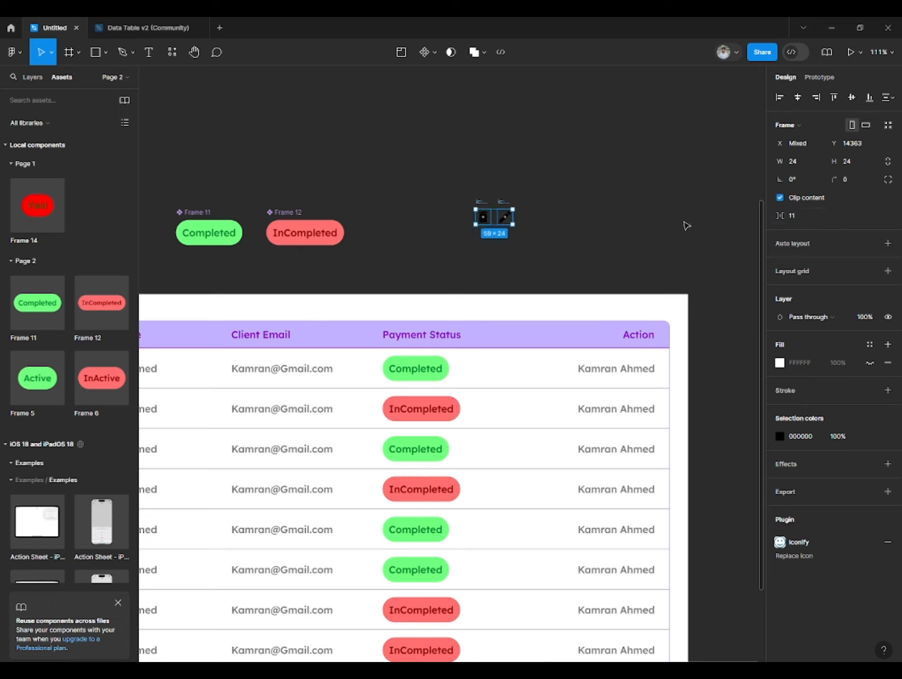
click(889, 244)
click(780, 478)
drag(743, 483, 767, 333)
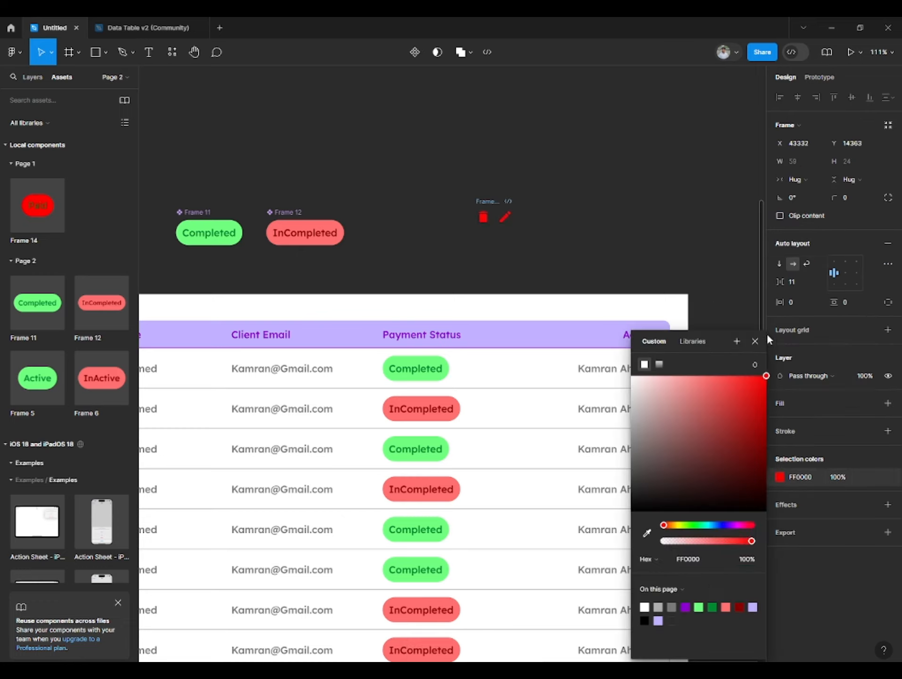
Turn the trash and pencil icon frame into a component and move it into the first body row's Action cell.
click(495, 172)
click(484, 221)
key(ctrl+alt+k)
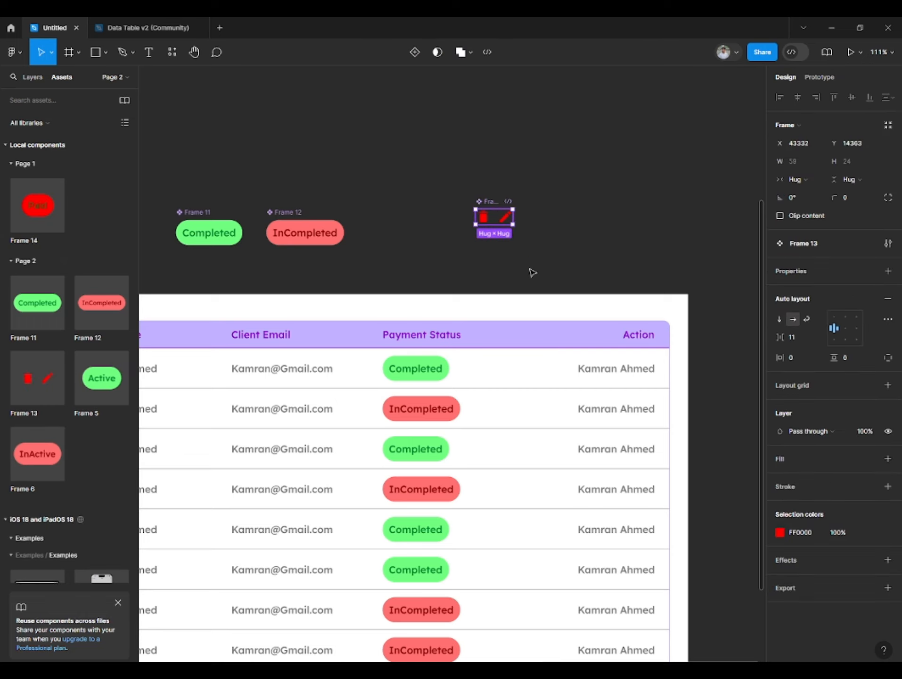
drag(499, 220, 643, 377)
Copy the trash and pencil icon pair into the Action cells of body rows 2 to 10.
click(576, 373)
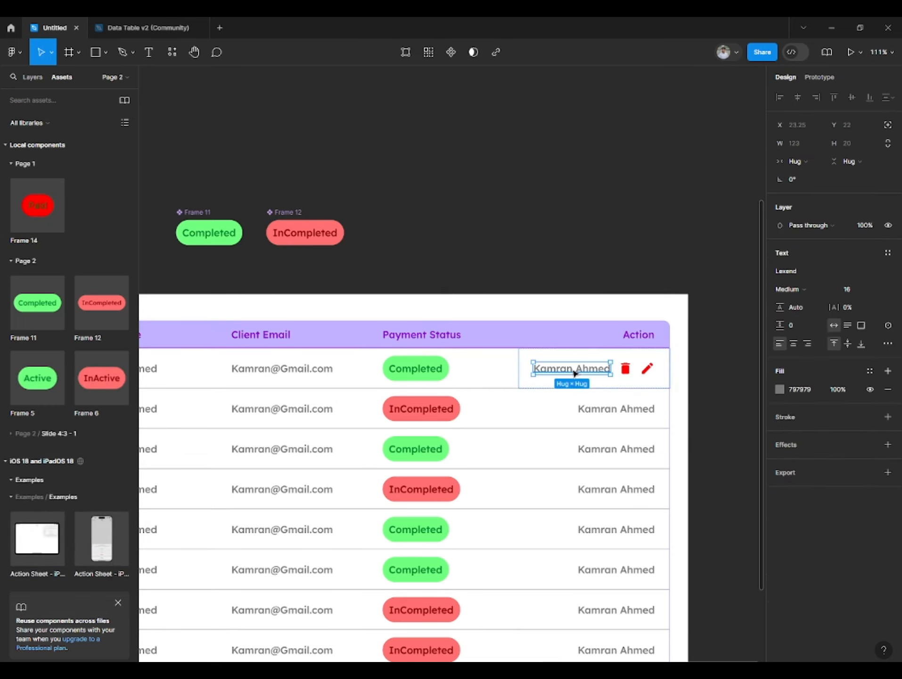
click(644, 375)
click(636, 415)
shift+click(634, 458)
shift+click(630, 496)
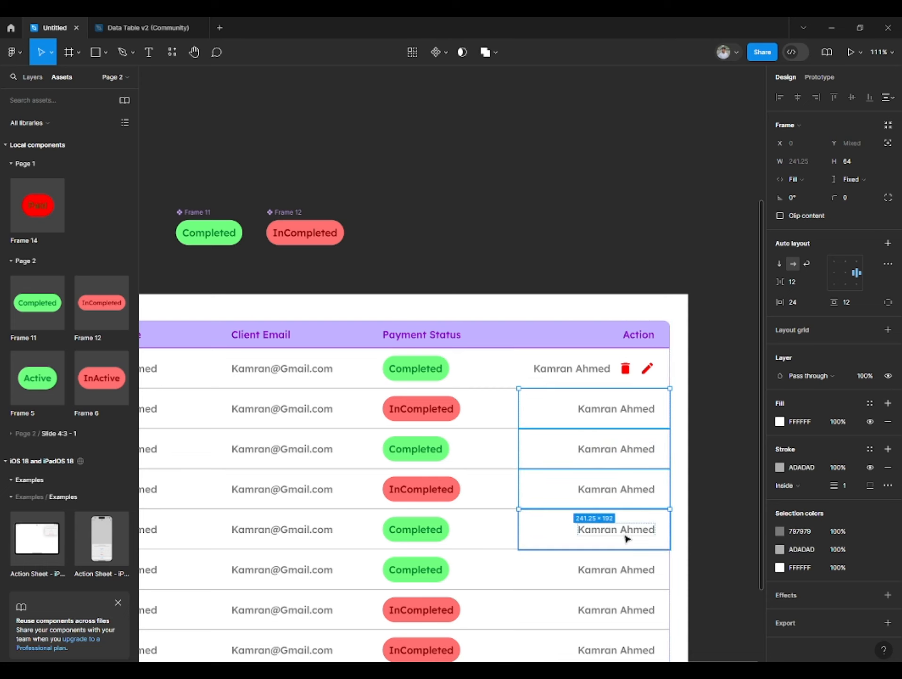
shift+click(626, 538)
scroll(623, 530, down, 2)
shift+click(613, 467)
shift+click(610, 496)
shift+click(618, 562)
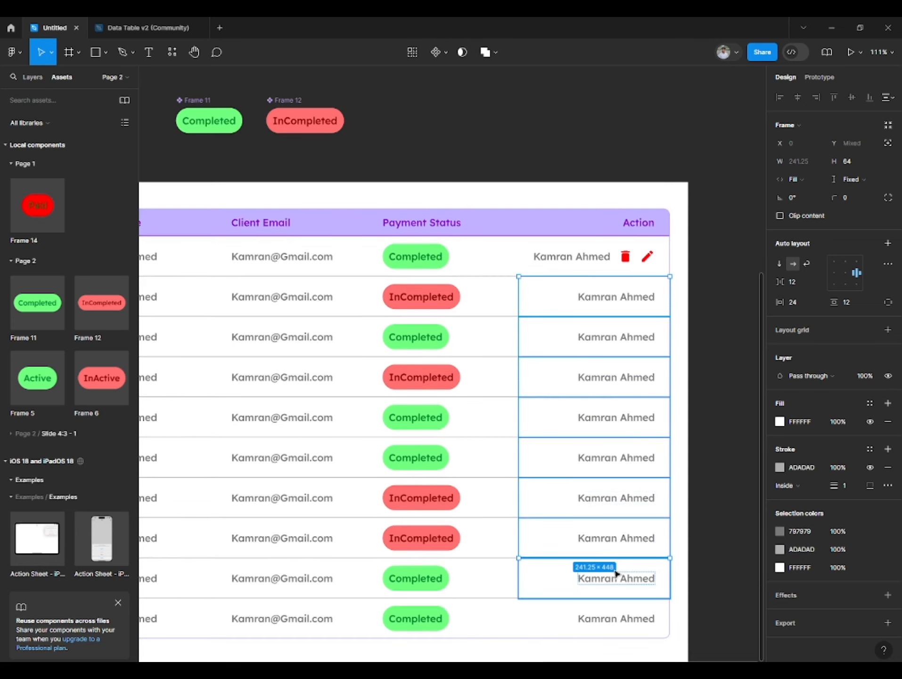
shift+click(598, 580)
shift+click(609, 612)
scroll(609, 599, right, 3)
key(ctrl+v)
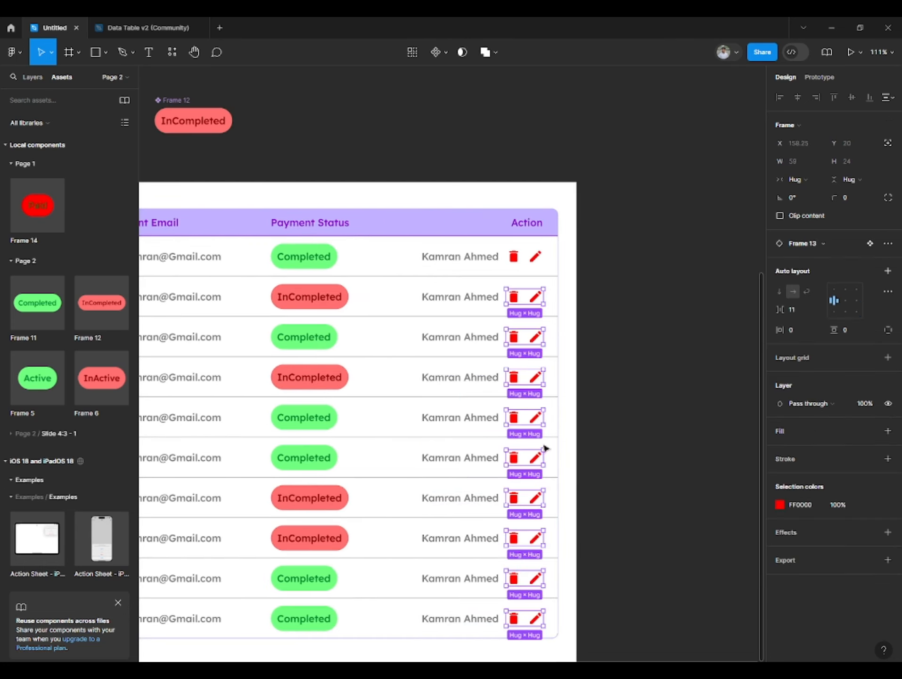
Delete the placeholder name texts from all ten Action body cells, leaving only the icon pairs.
click(447, 257)
click(453, 256)
shift+click(455, 297)
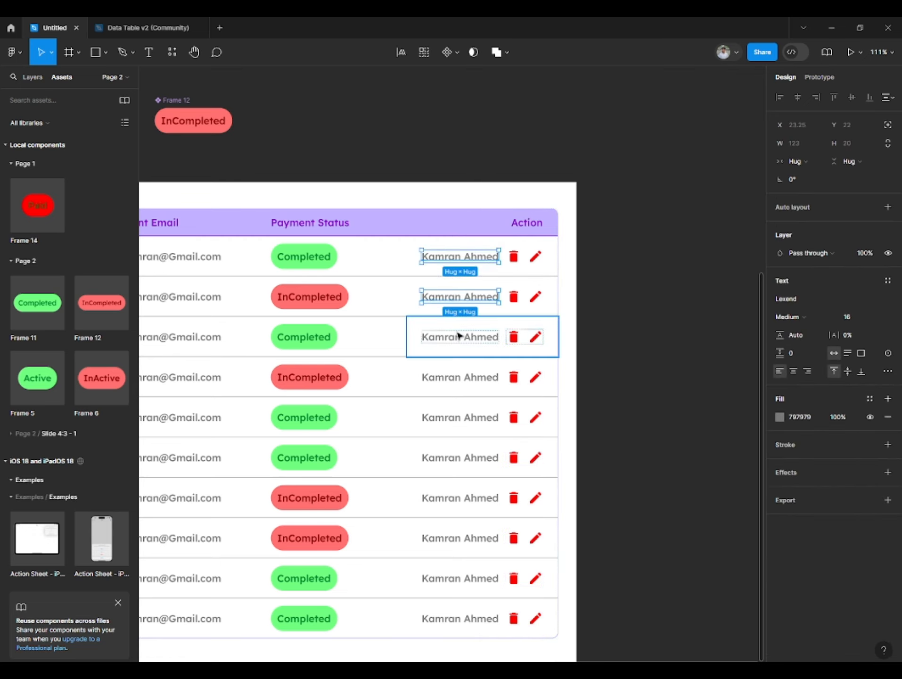
shift+click(462, 337)
shift+click(467, 377)
shift+click(476, 418)
shift+click(477, 458)
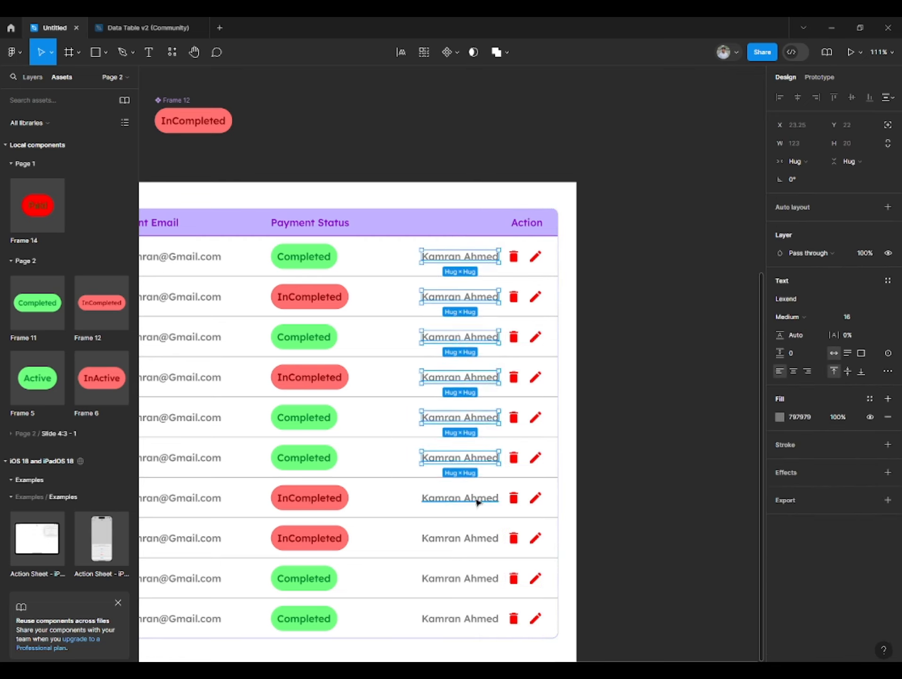
shift+click(476, 497)
shift+click(469, 538)
shift+click(465, 578)
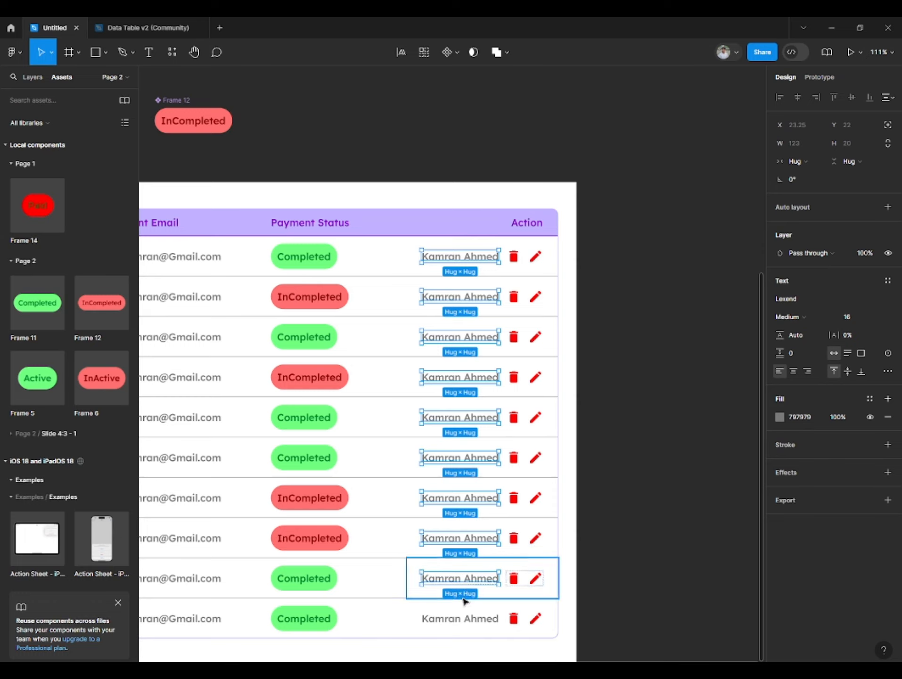
shift+click(462, 613)
ctrl+shift+click(461, 619)
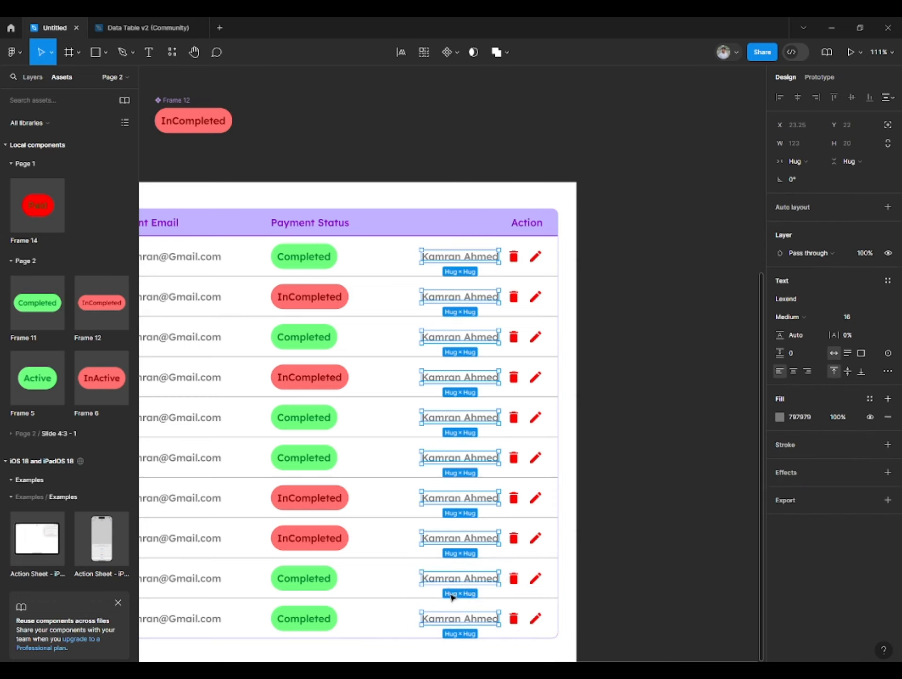
key(Delete)
Narrow the Action column so that the other three columns take up the freed table width.
scroll(698, 336, down, 5)
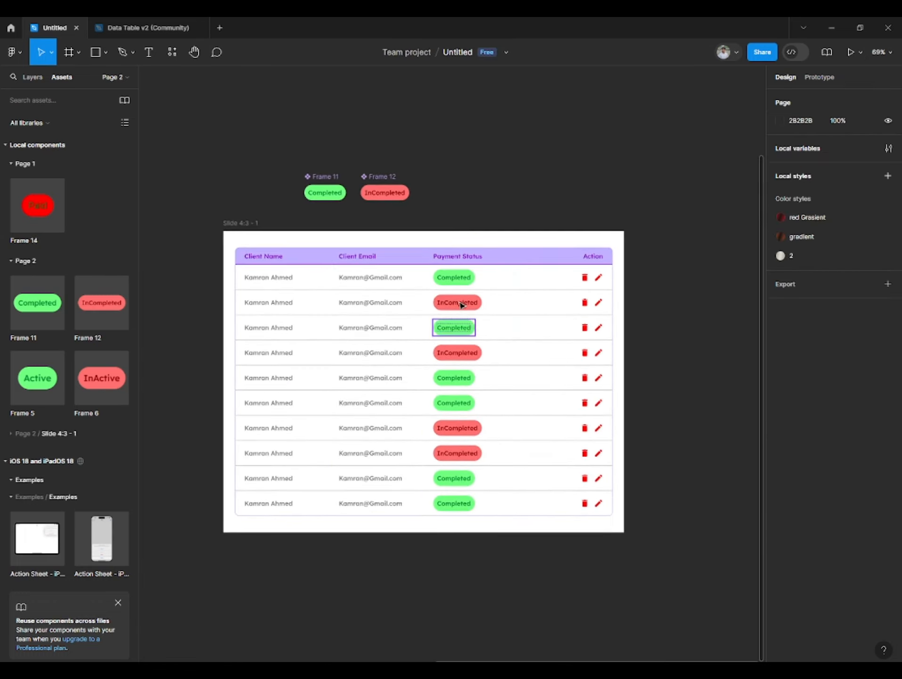
click(513, 263)
drag(612, 276, 453, 283)
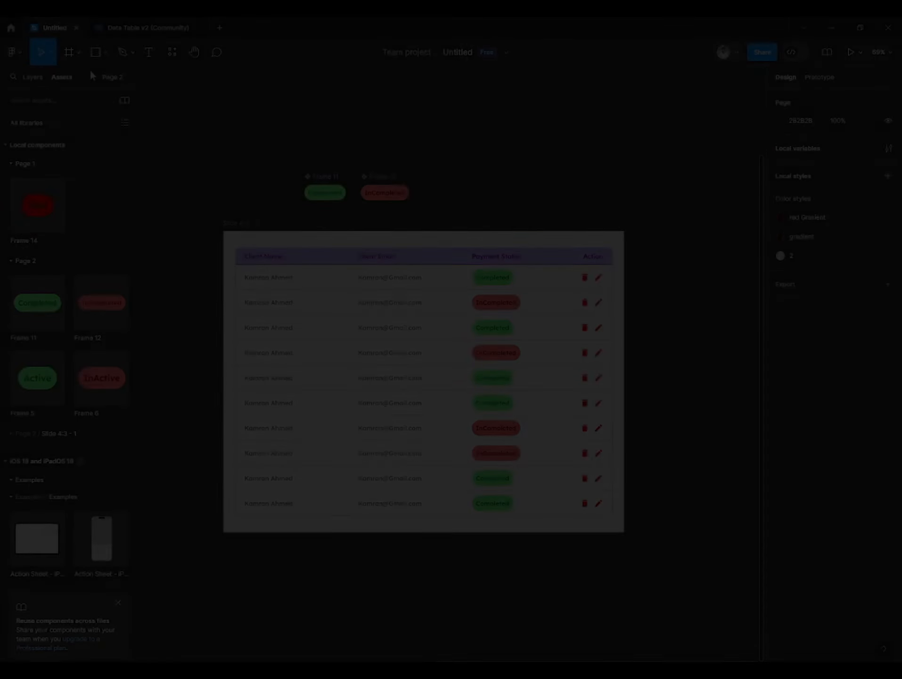
Draw a 24 × 24 square above the table for a checkbox, with a black inside stroke and no fill.
click(95, 53)
scroll(221, 212, up, 5)
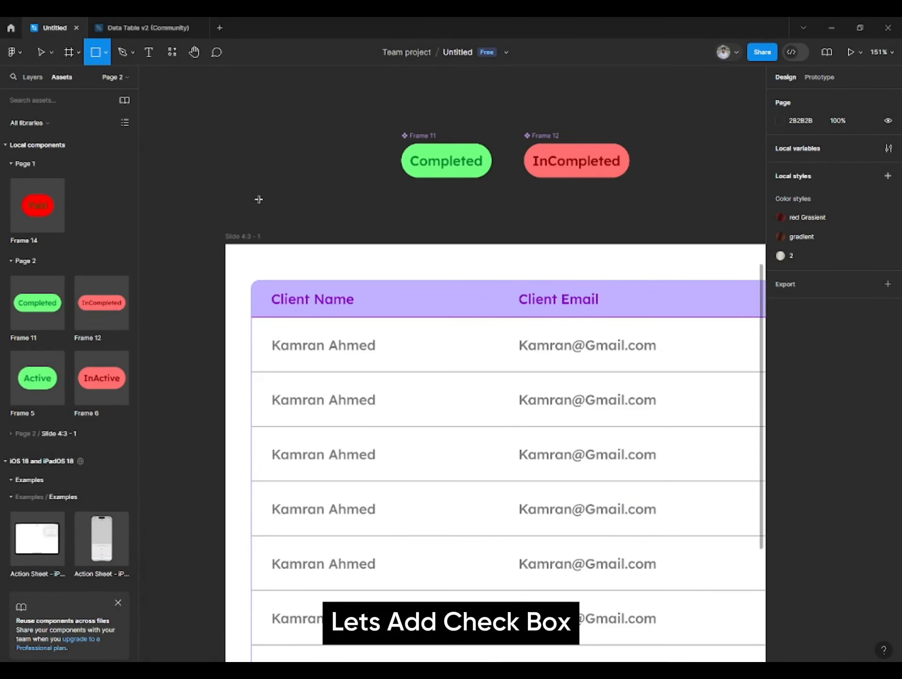
drag(259, 199, 268, 207)
click(810, 282)
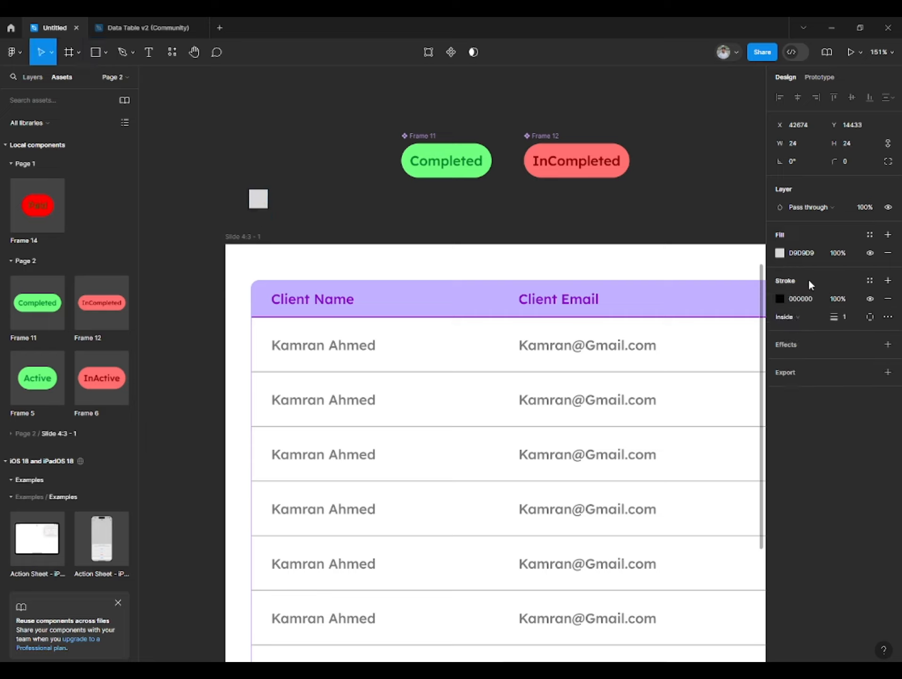
click(888, 253)
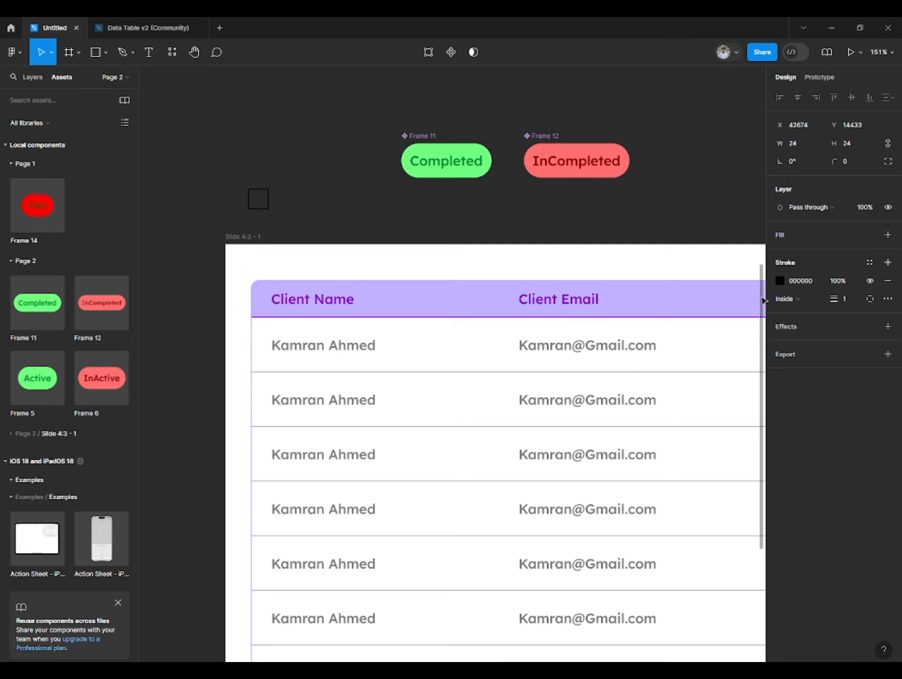
Set the checkbox square's stroke thickness to 3 and its corner radius to 5.
click(868, 300)
click(855, 301)
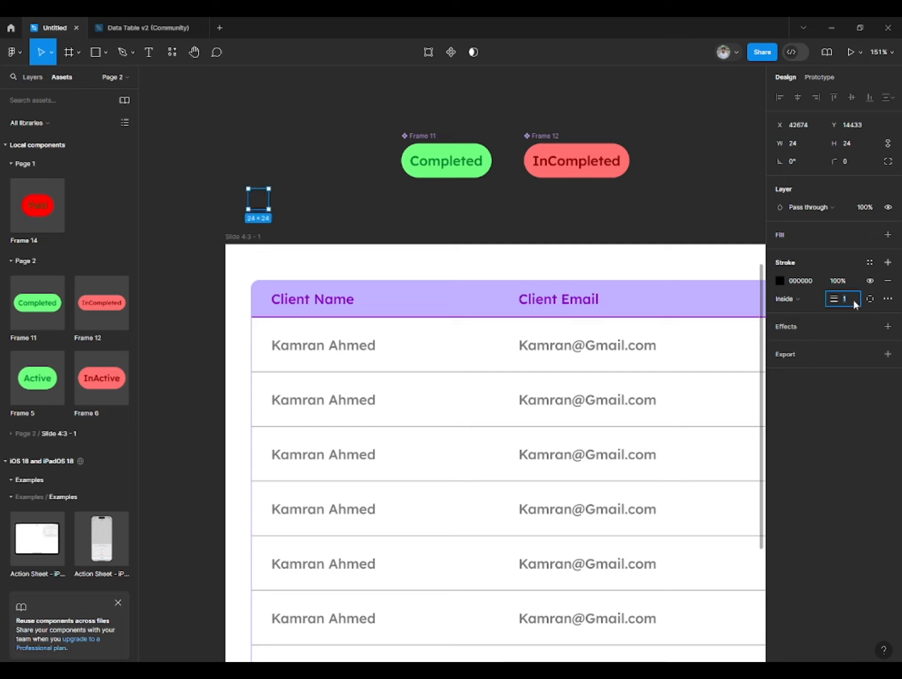
text(3)
key(Return)
text(5)
key(Return)
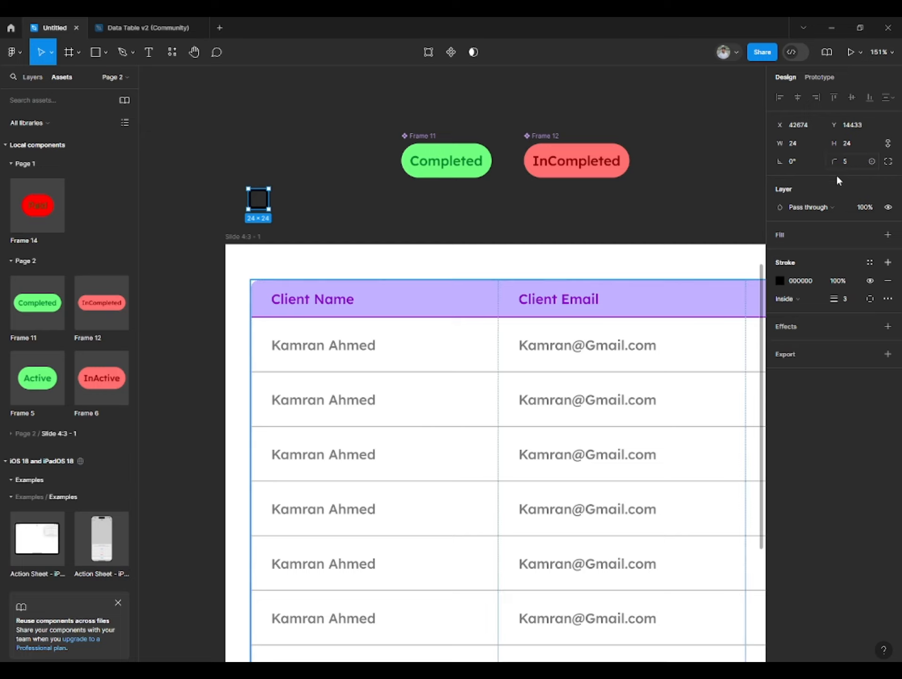
Frame the checkbox square as a component and place an instance of it ahead of the "Client Name" header text.
click(334, 165)
click(256, 201)
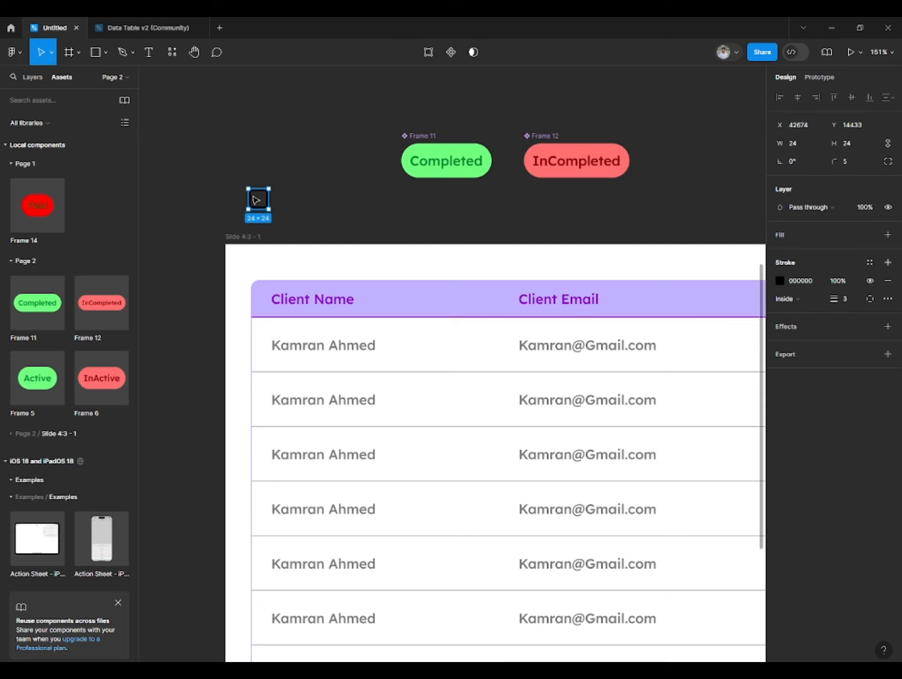
right_click(256, 200)
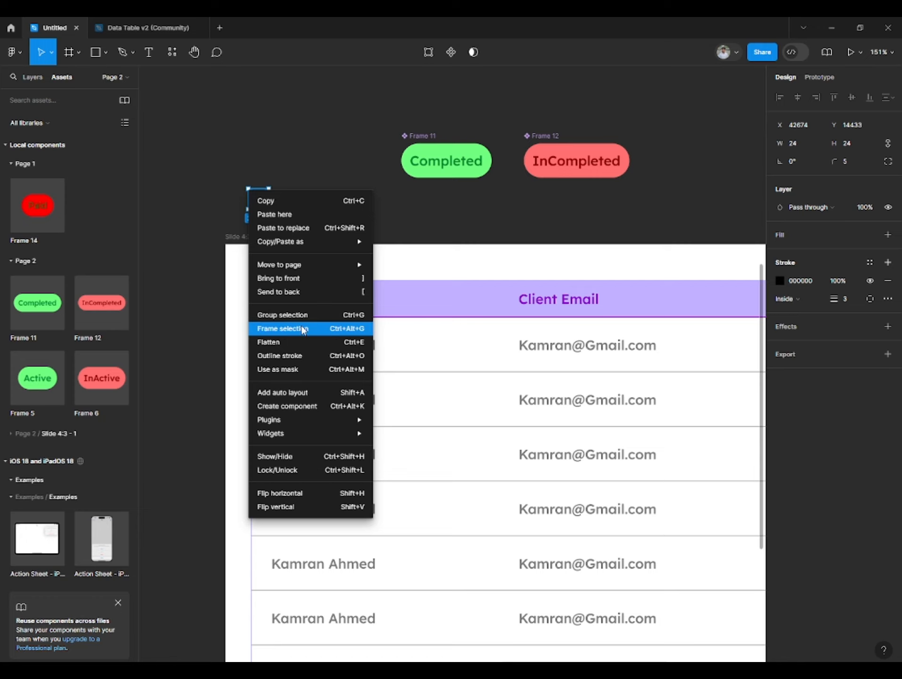
click(303, 328)
click(347, 186)
click(259, 183)
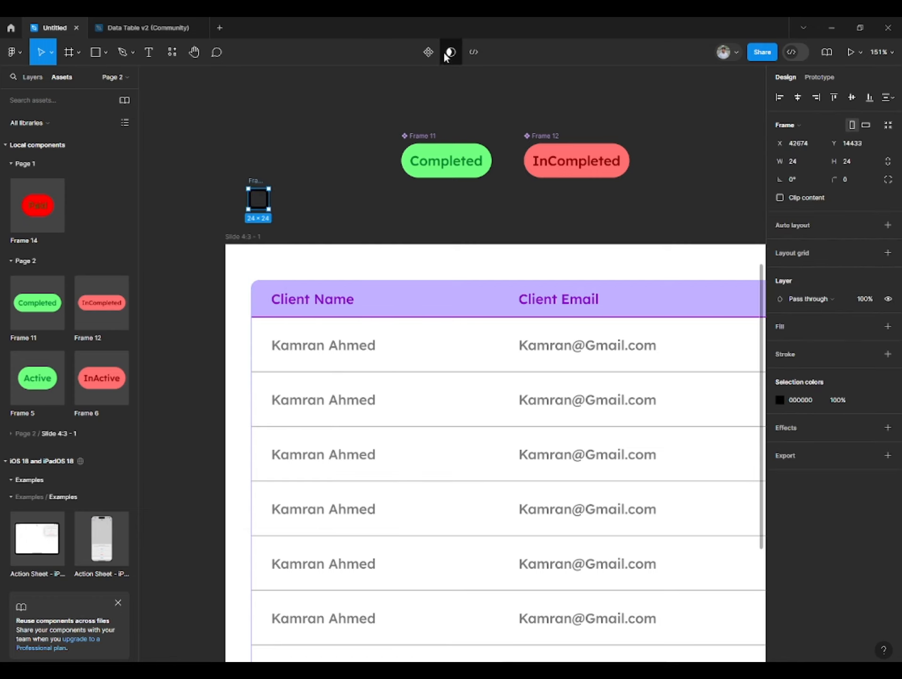
click(429, 52)
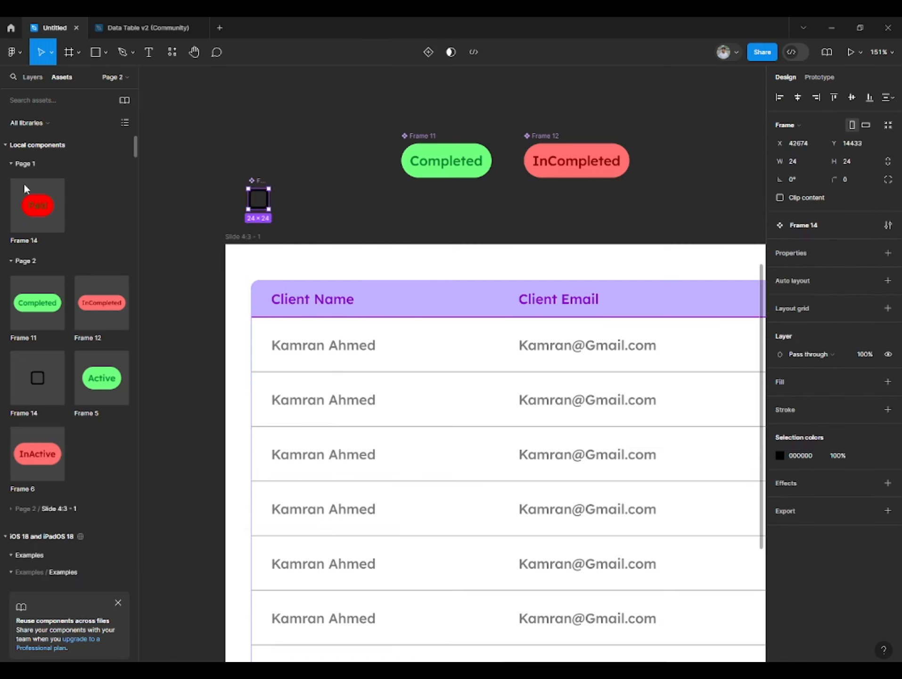
drag(164, 350, 259, 309)
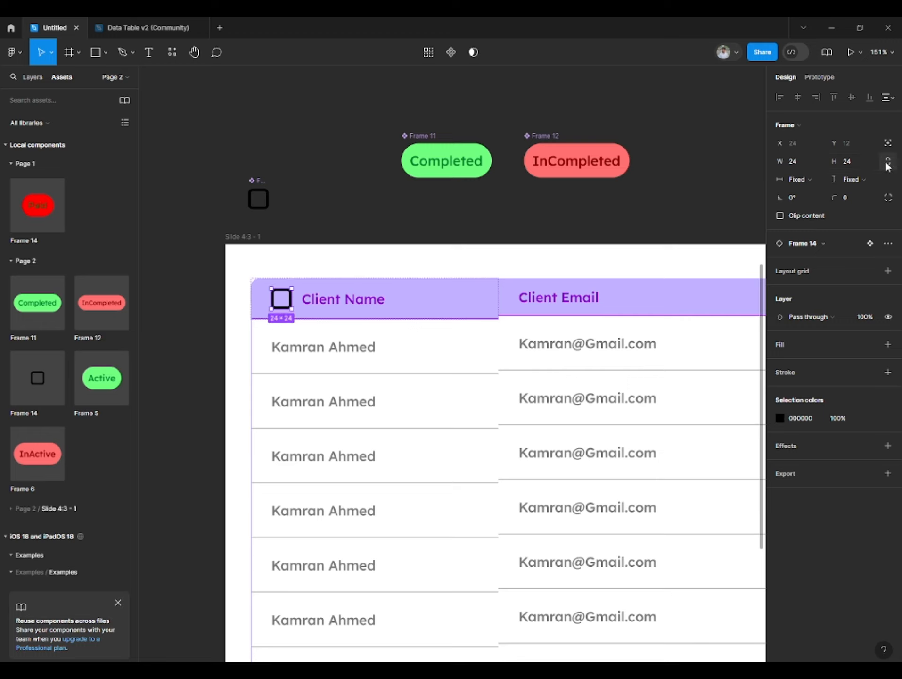
drag(780, 162, 766, 161)
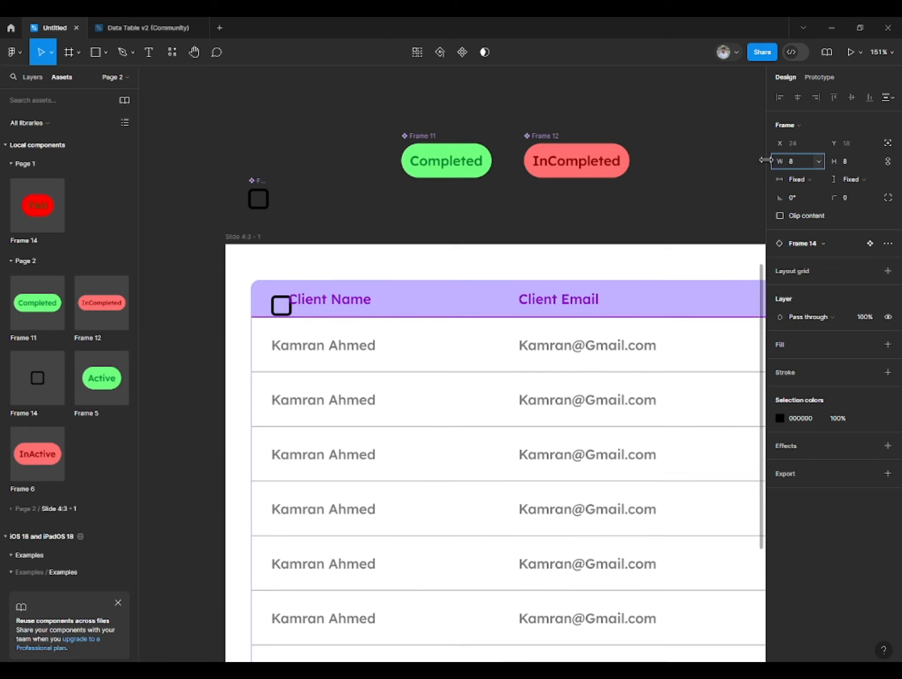
click(289, 230)
key(ctrl+z)
key(ctrl+z)
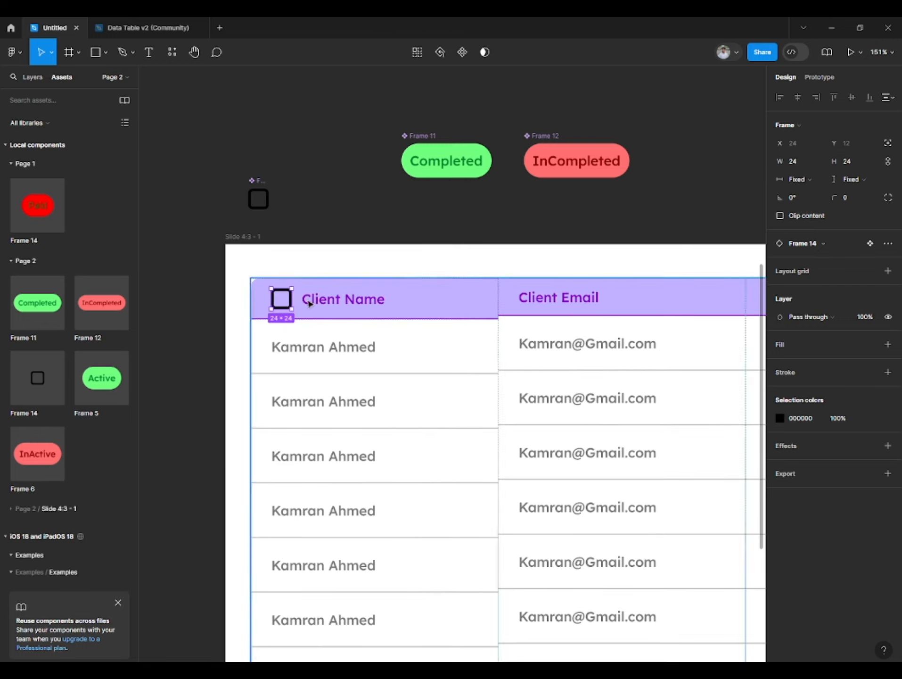
Scale the checkbox in the "Client Name" header cell proportionally down to 12 × 12.
key(k)
drag(307, 299, 285, 294)
click(377, 235)
key(ctrl+z)
key(ctrl+z)
click(296, 265)
double_click(277, 300)
double_click(277, 301)
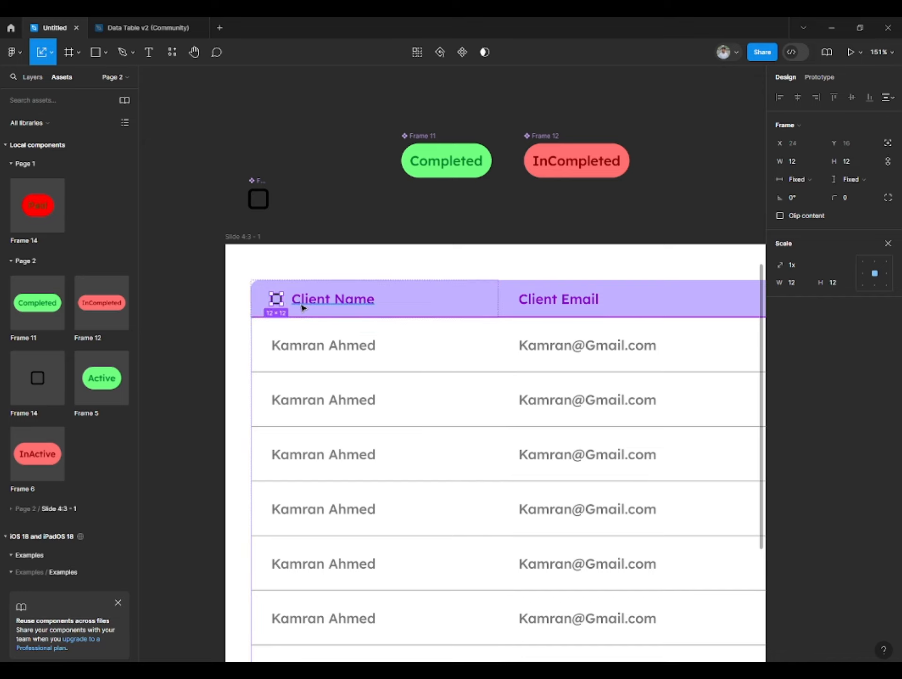
Copy the header checkbox into the Client Name cells of all ten body rows, ahead of the name texts.
key(Delete)
key(ctrl+z)
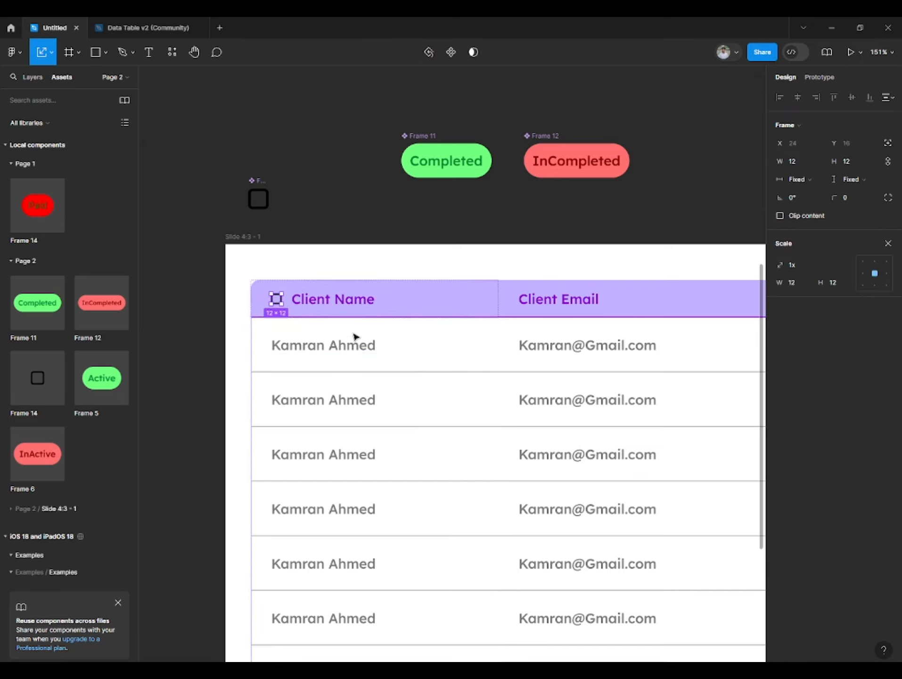
click(405, 347)
shift+click(417, 394)
shift+click(421, 473)
scroll(419, 468, down, 1)
shift+click(416, 462)
scroll(415, 466, down, 1)
shift+click(415, 470)
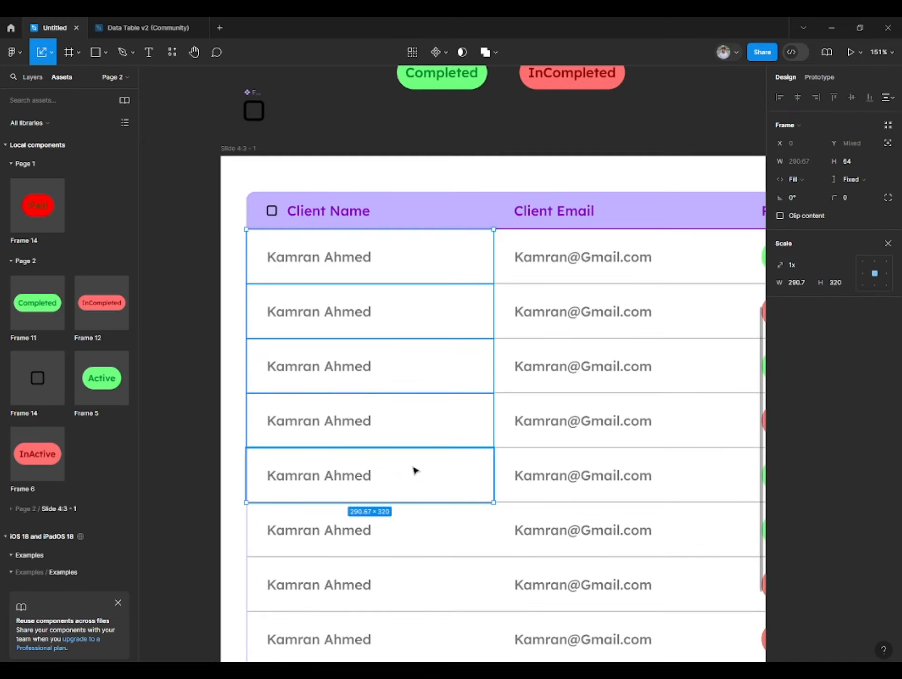
scroll(411, 488, down, 1)
shift+click(409, 506)
scroll(409, 507, down, 3)
shift+click(401, 372)
shift+click(375, 484)
key(ctrl+v)
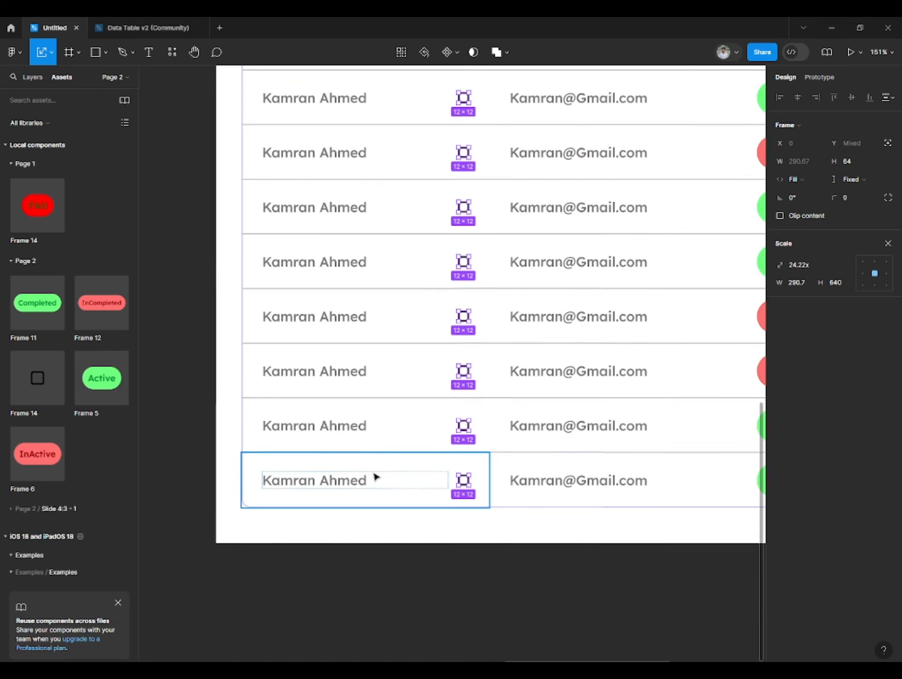
scroll(417, 468, up, 5)
ctrl+scroll(323, 280, down, 2)
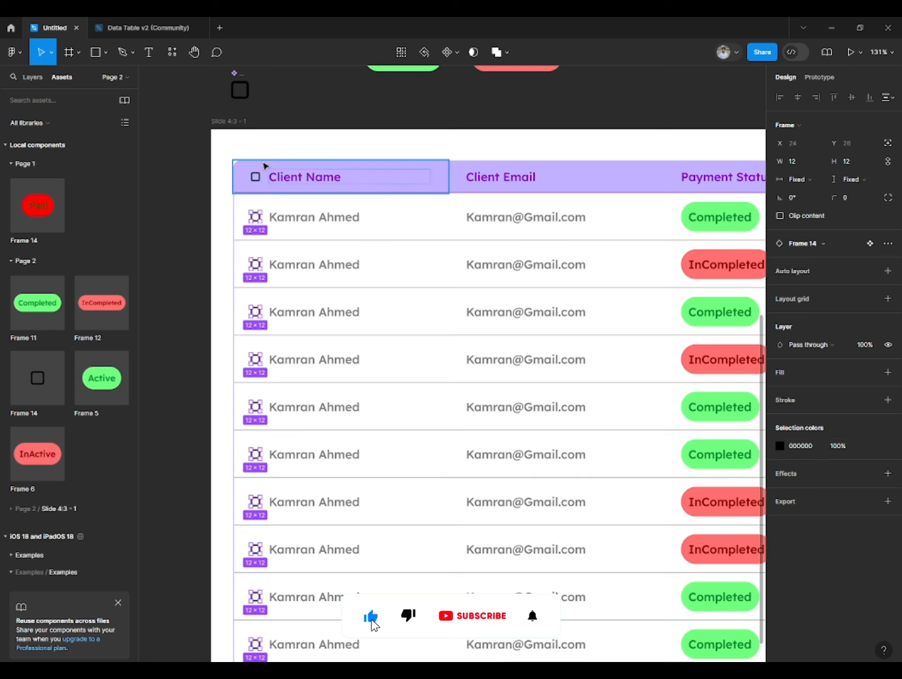
Recolour the checkbox in the "Client Name" header cell to the header text's purple, 8B00CC.
double_click(256, 178)
click(780, 418)
click(712, 606)
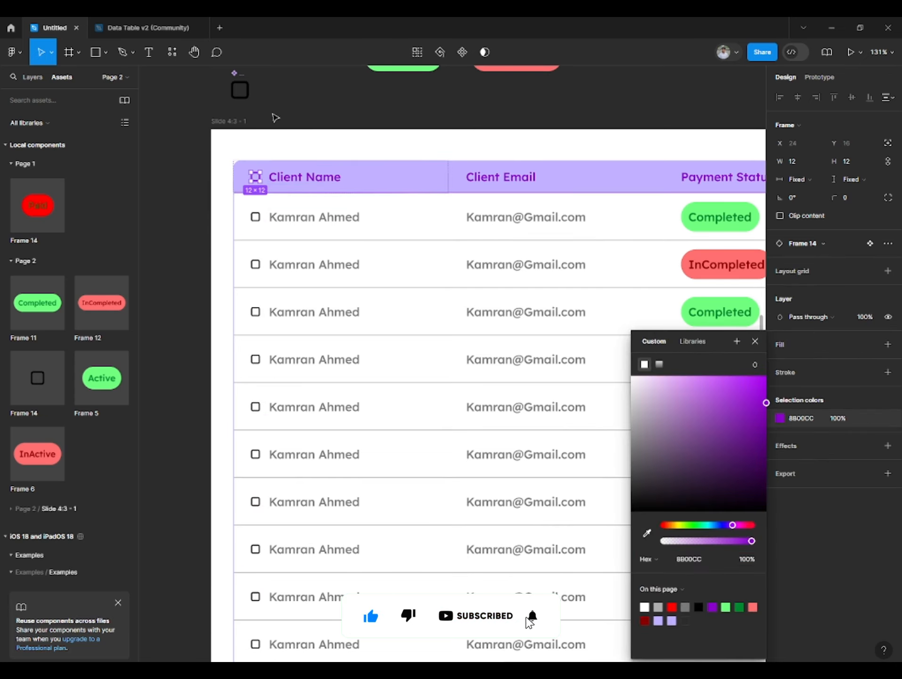
Select the checkboxes in the Client Name header and all ten body rows together and copy them.
click(274, 116)
double_click(257, 218)
double_click(257, 218)
double_click(257, 218)
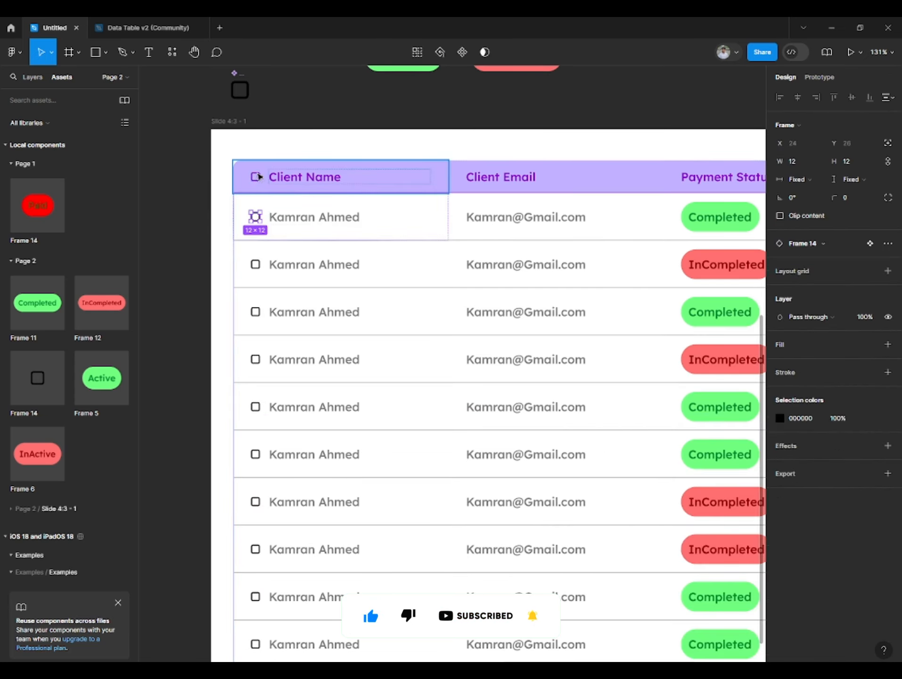
shift+click(259, 181)
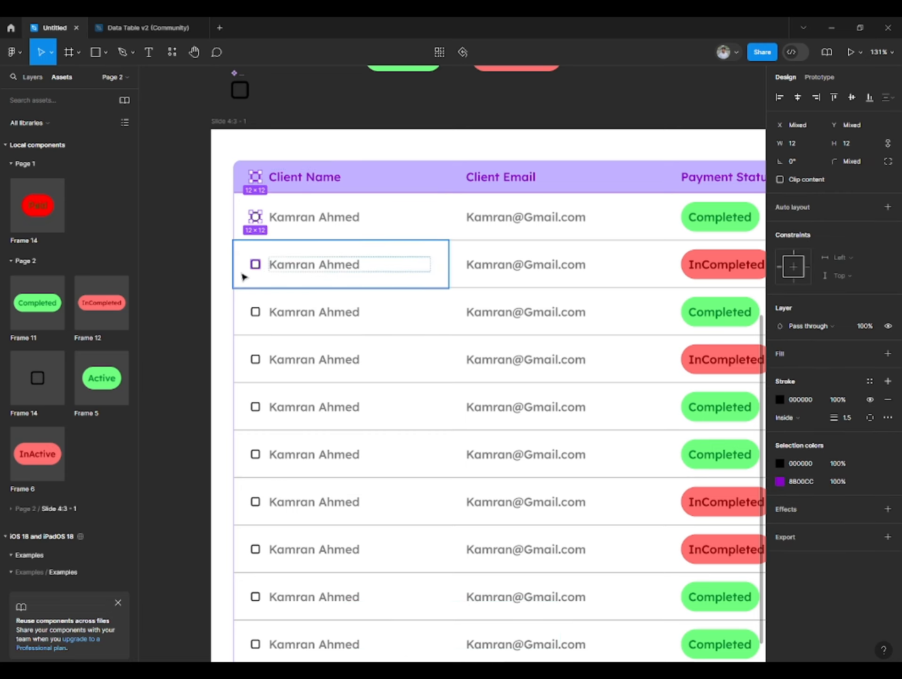
shift+click(258, 269)
shift+click(255, 312)
shift+click(255, 359)
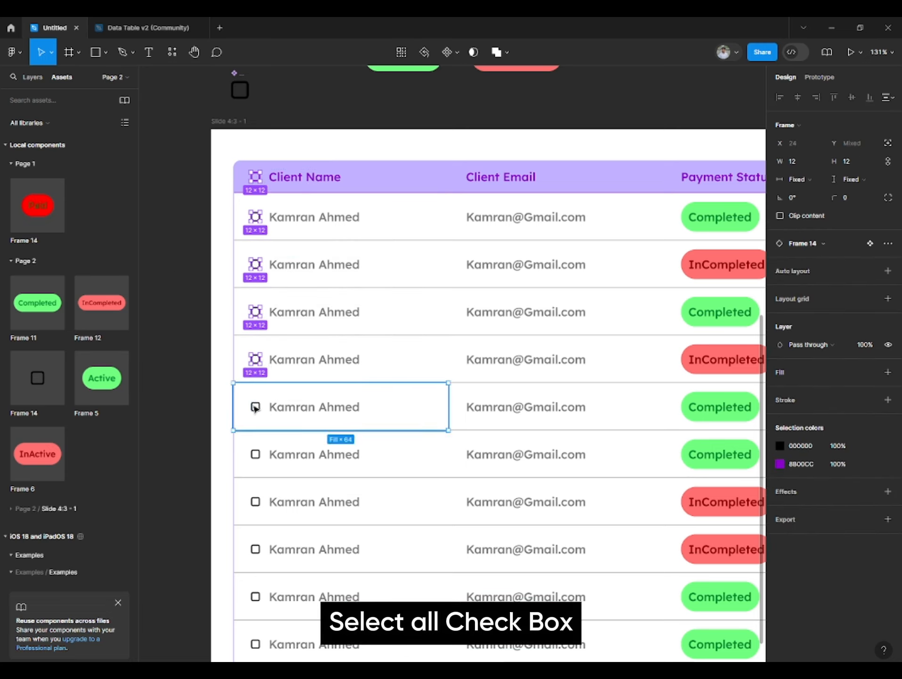
shift+click(255, 407)
scroll(255, 454, down, 1)
shift+click(256, 423)
scroll(255, 423, down, 3)
shift+click(255, 311)
shift+click(255, 360)
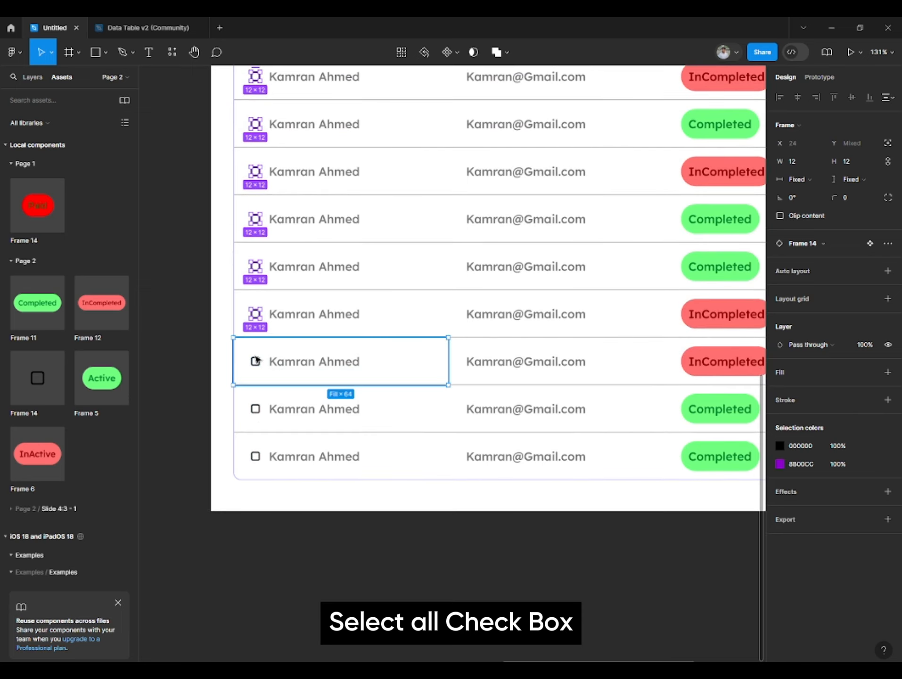
shift+click(255, 409)
shift+click(255, 457)
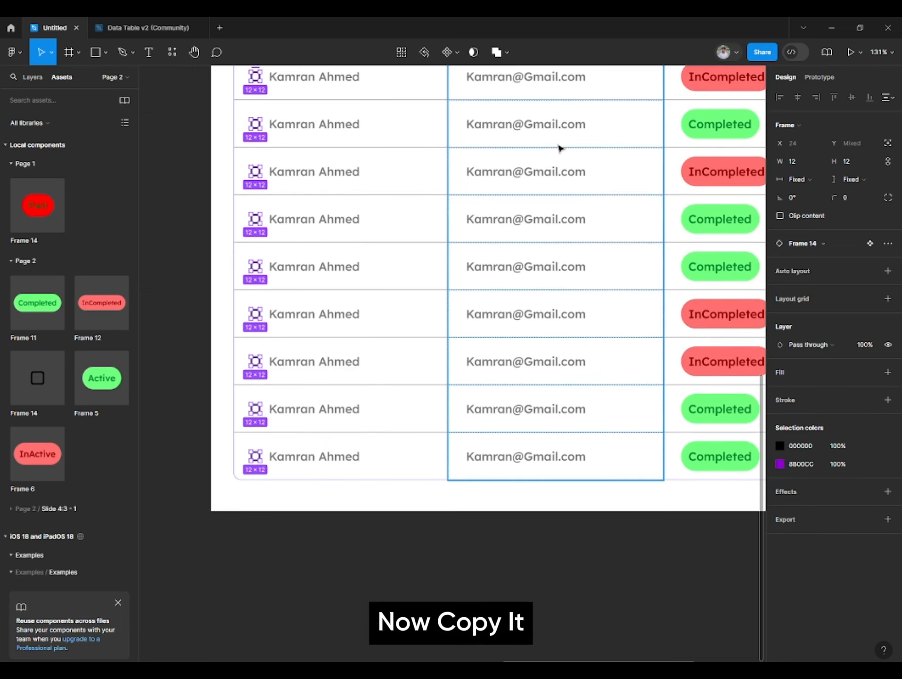
Paste the copied checkboxes into the Client Email header and all ten body cells, placing them ahead of the texts.
scroll(560, 147, up, 2)
scroll(539, 106, up, 2)
click(510, 173)
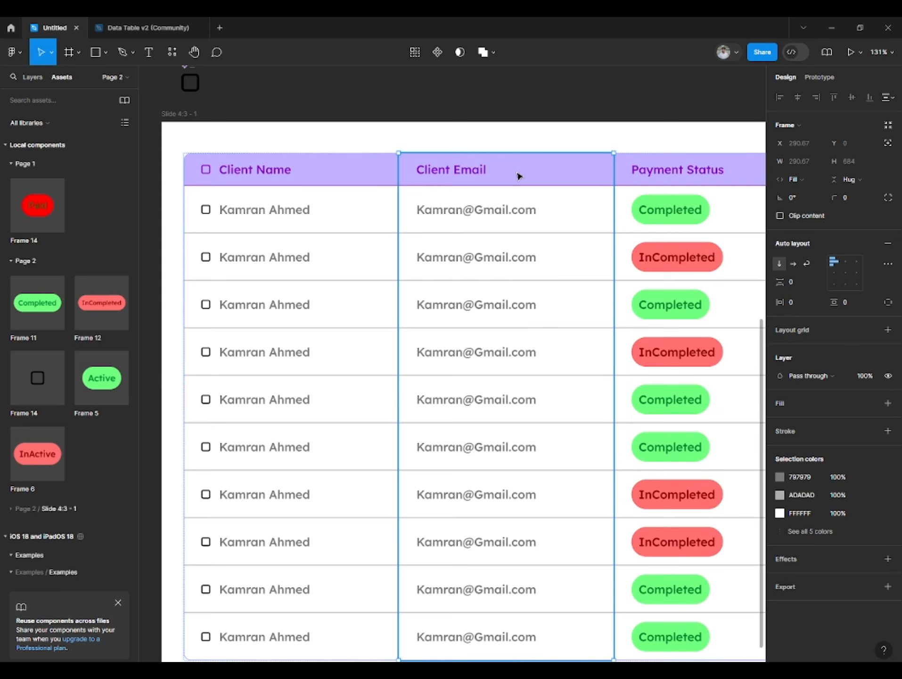
double_click(519, 176)
shift+click(511, 215)
shift+click(503, 259)
shift+click(498, 315)
shift+click(498, 357)
shift+click(498, 406)
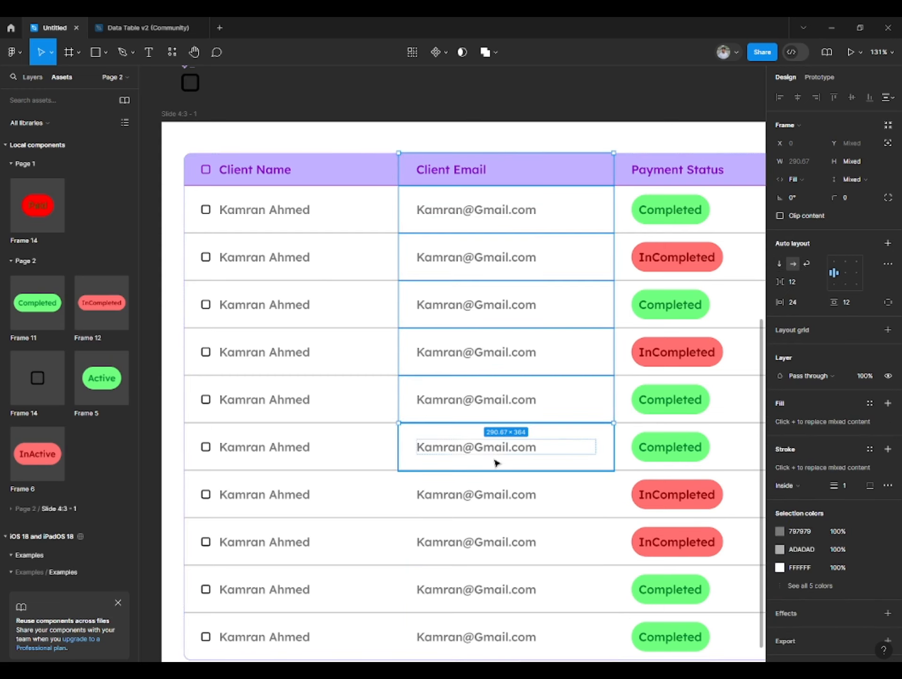
shift+click(497, 458)
shift+click(499, 488)
shift+click(476, 511)
shift+click(461, 552)
shift+click(469, 600)
key(ctrl+v)
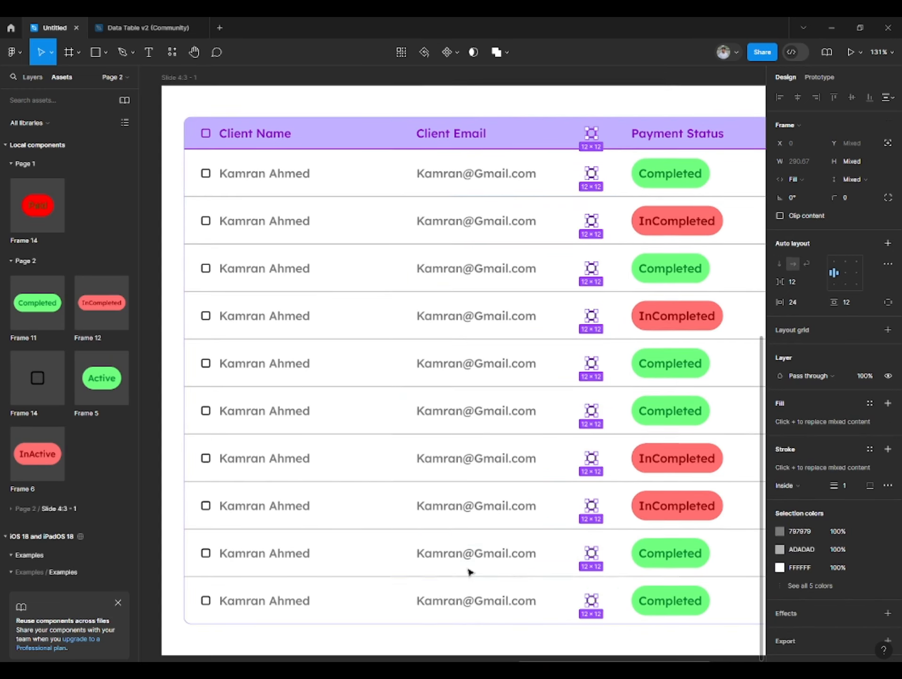
key(Left)
Widen the whole table frame to about 1085, past the edge of the slide frame.
scroll(397, 89, down, 1)
scroll(397, 142, up, 3)
click(508, 182)
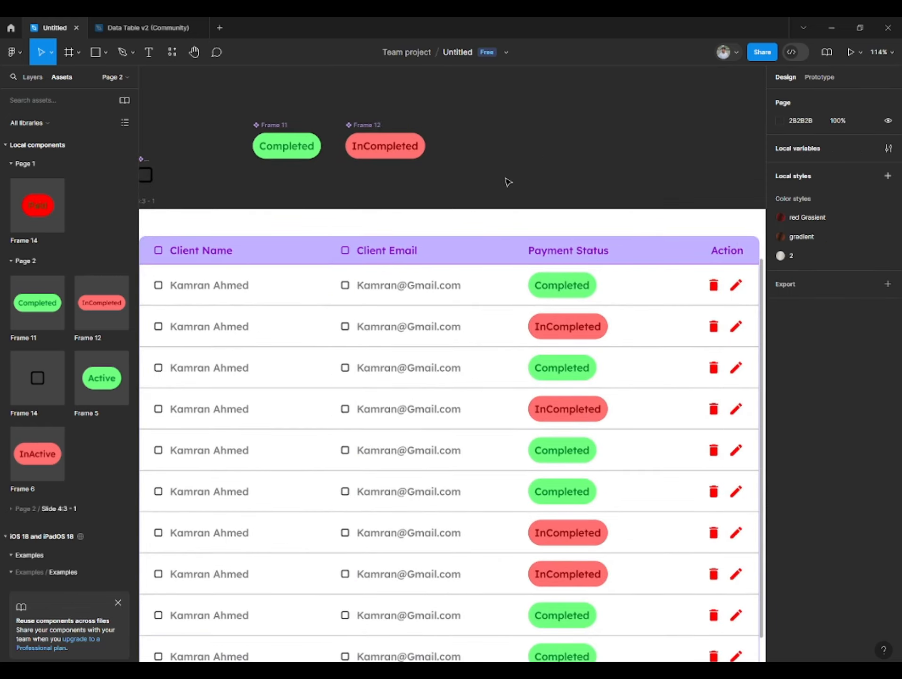
scroll(495, 175, down, 3)
drag(484, 166, 427, 189)
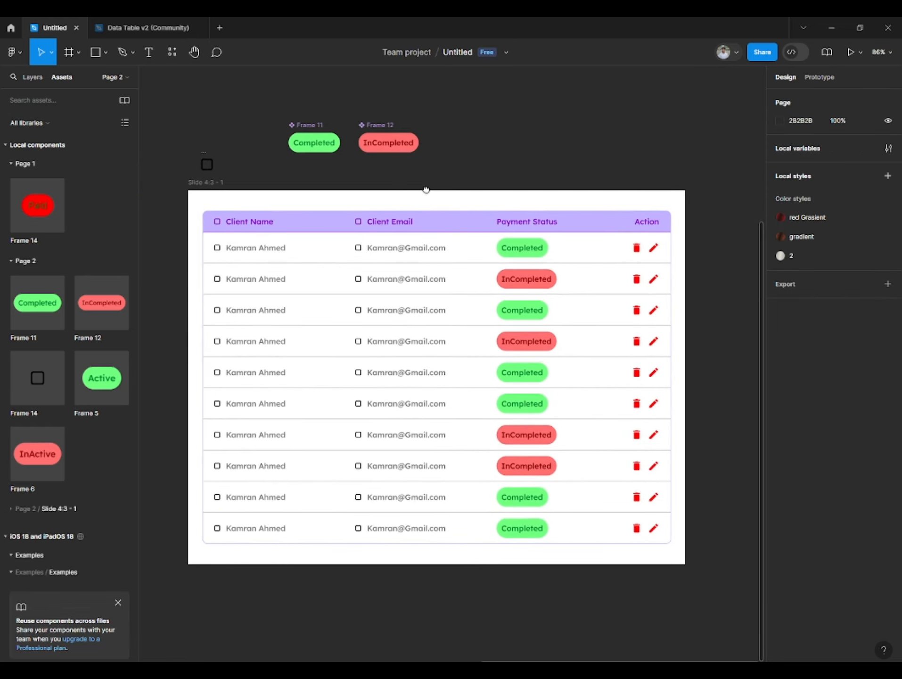
click(622, 268)
drag(674, 256, 615, 250)
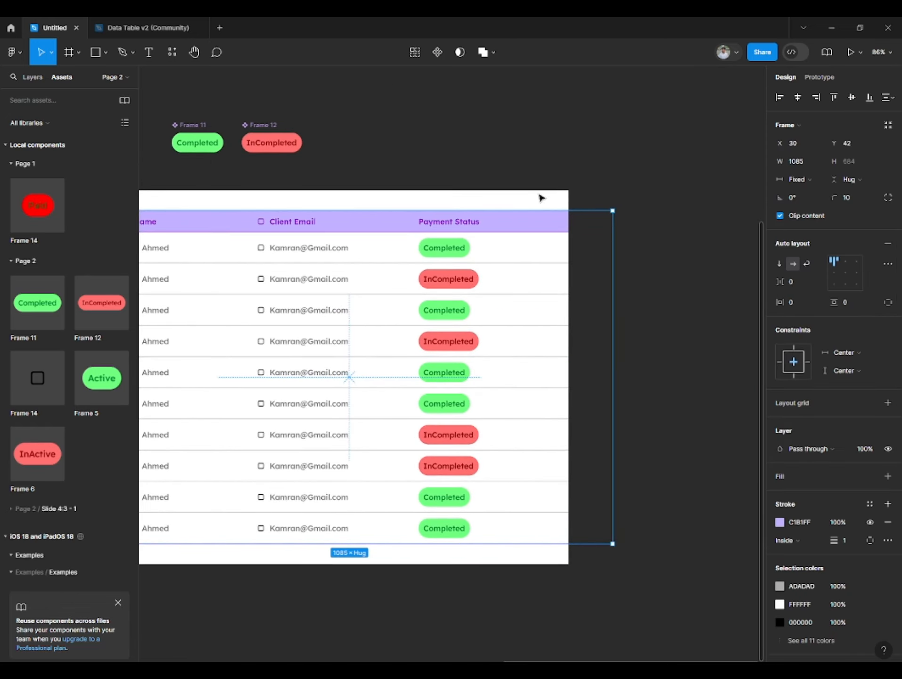
Widen the "Slide 4:3 - 1" frame well beyond the table to leave room on both sides.
click(542, 197)
drag(182, 209, 278, 206)
scroll(280, 205, down, 1)
click(279, 202)
drag(616, 231, 771, 198)
scroll(617, 201, down, 2)
scroll(509, 236, down, 2)
Resize the table frame narrower to about 741 wide and wider again to test how its columns adapt.
click(551, 232)
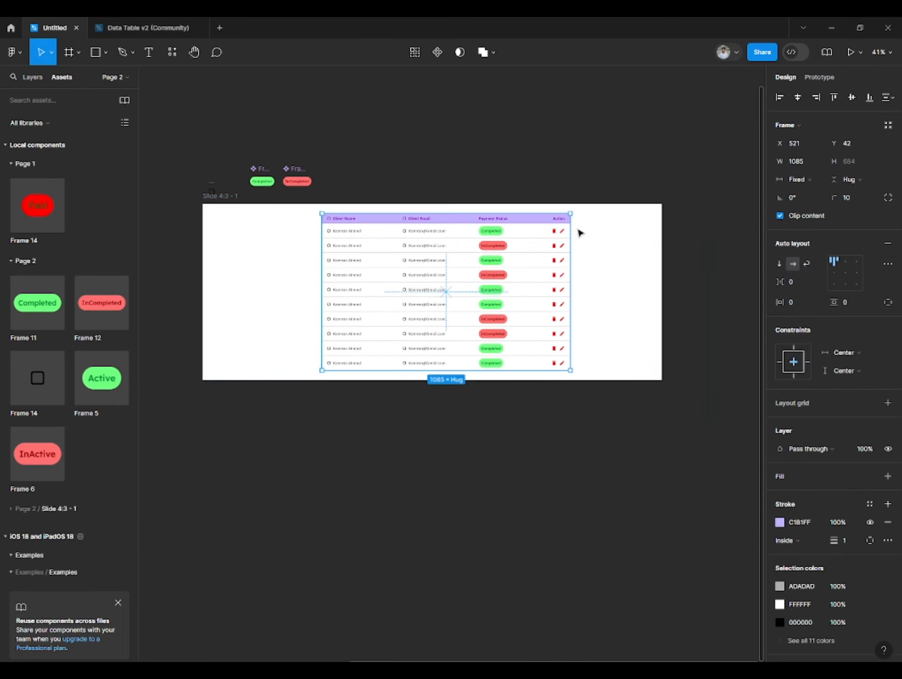
drag(687, 227, 531, 209)
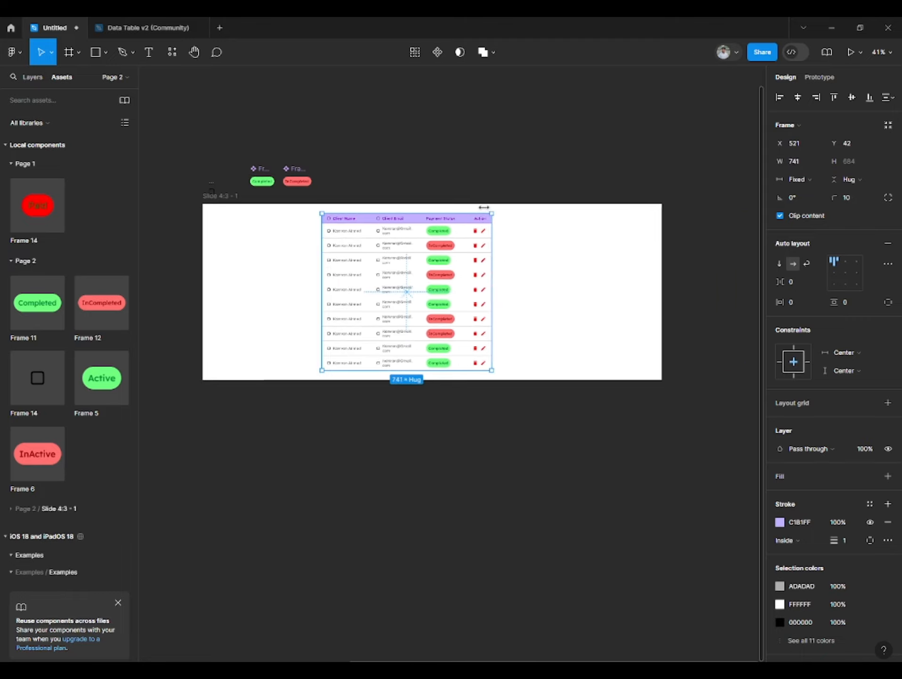
drag(461, 205, 611, 204)
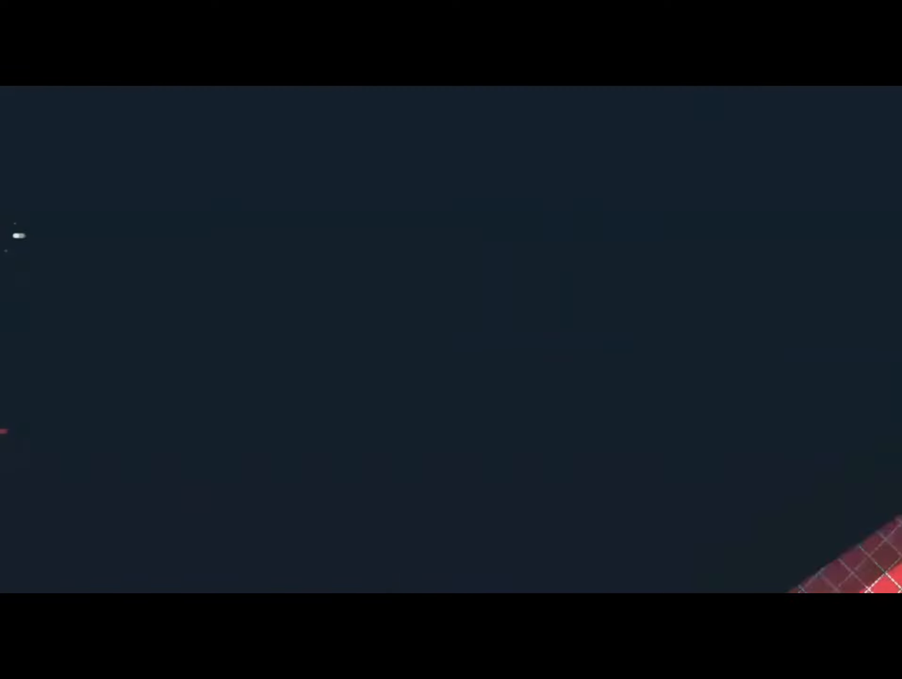